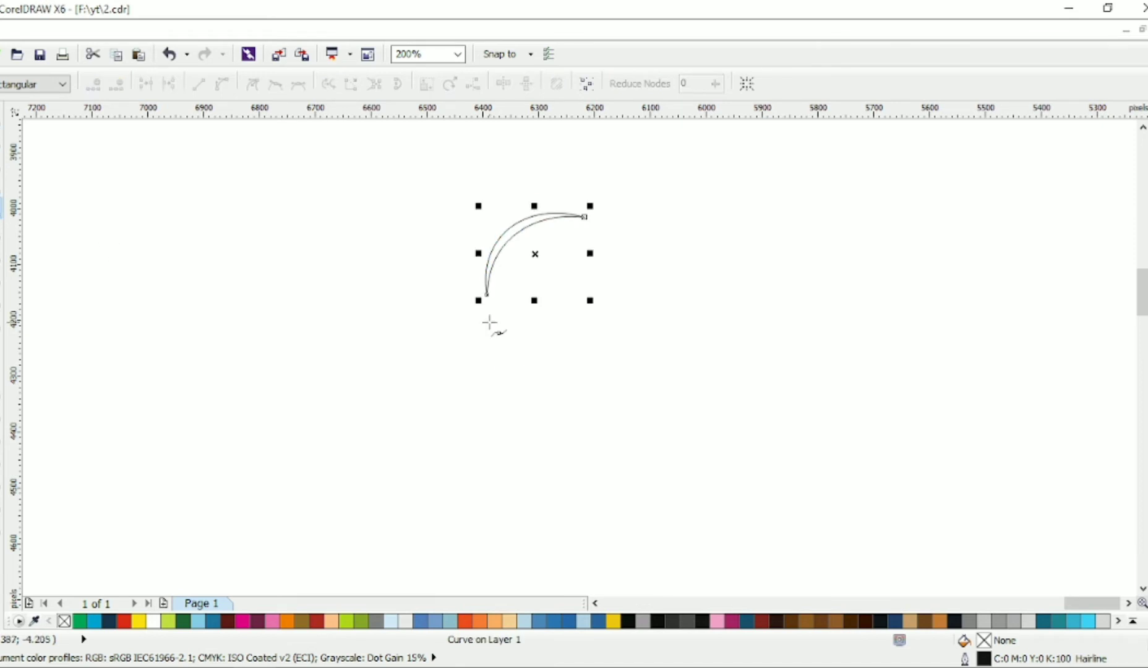
Step: Draw an open zigzag line of four segments below the crescent as the back of the neck
click(489, 321)
click(472, 372)
click(517, 395)
click(512, 427)
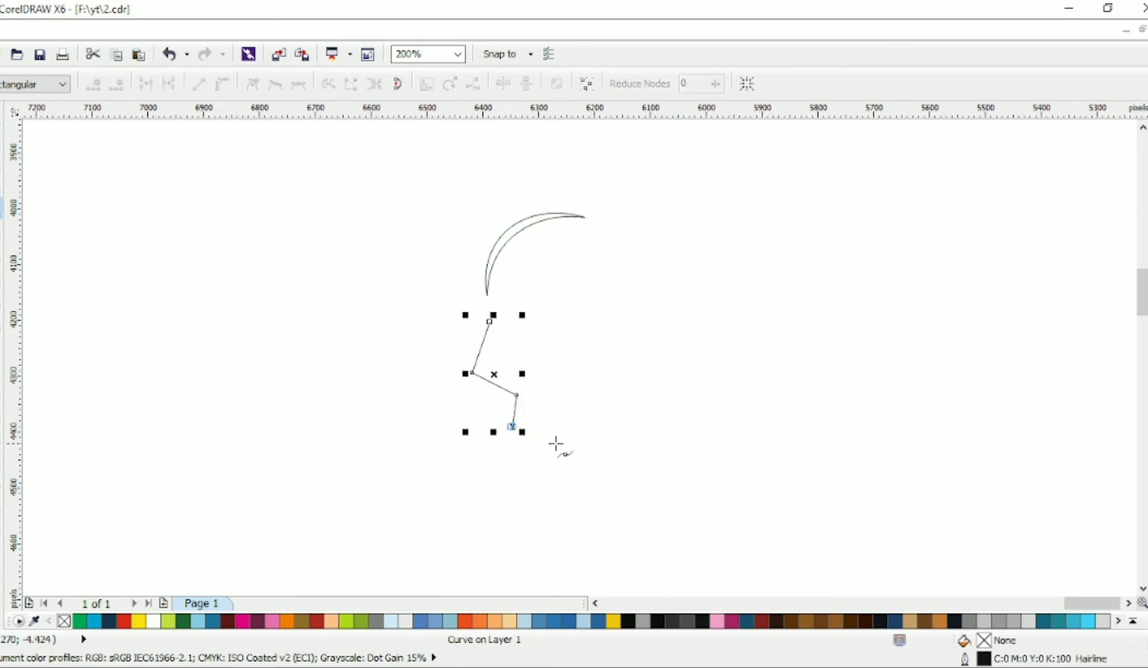
Step: Convert the zigzag's segments to smooth curves and shift its nodes and handles into a flowing wave just beneath the crescent
click(6, 163)
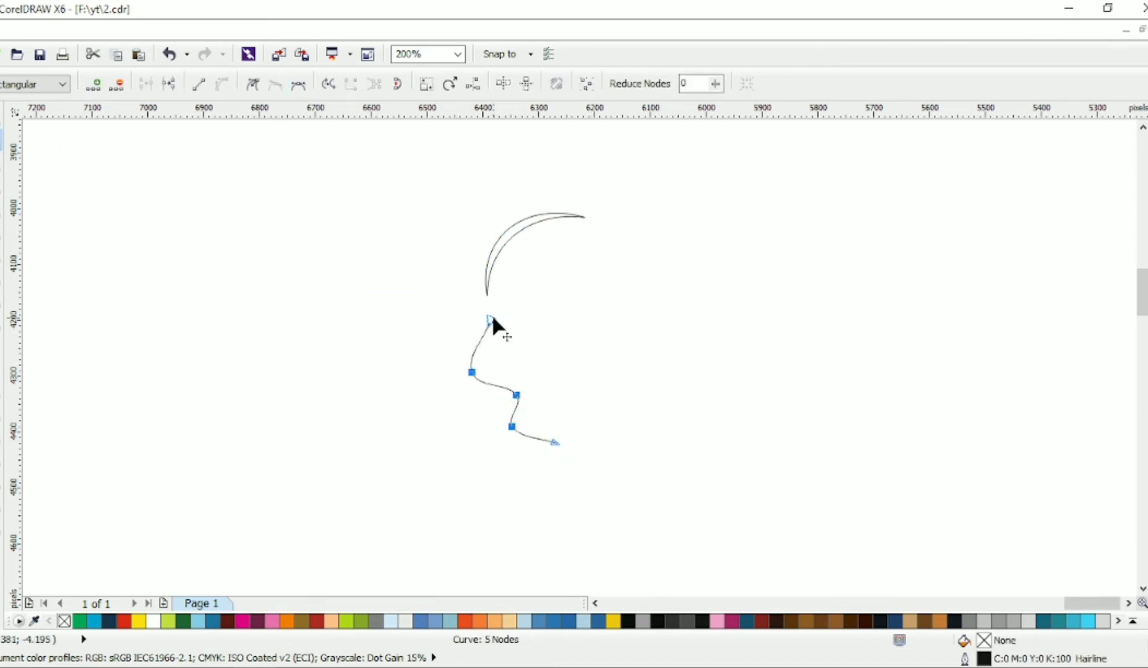
click(508, 396)
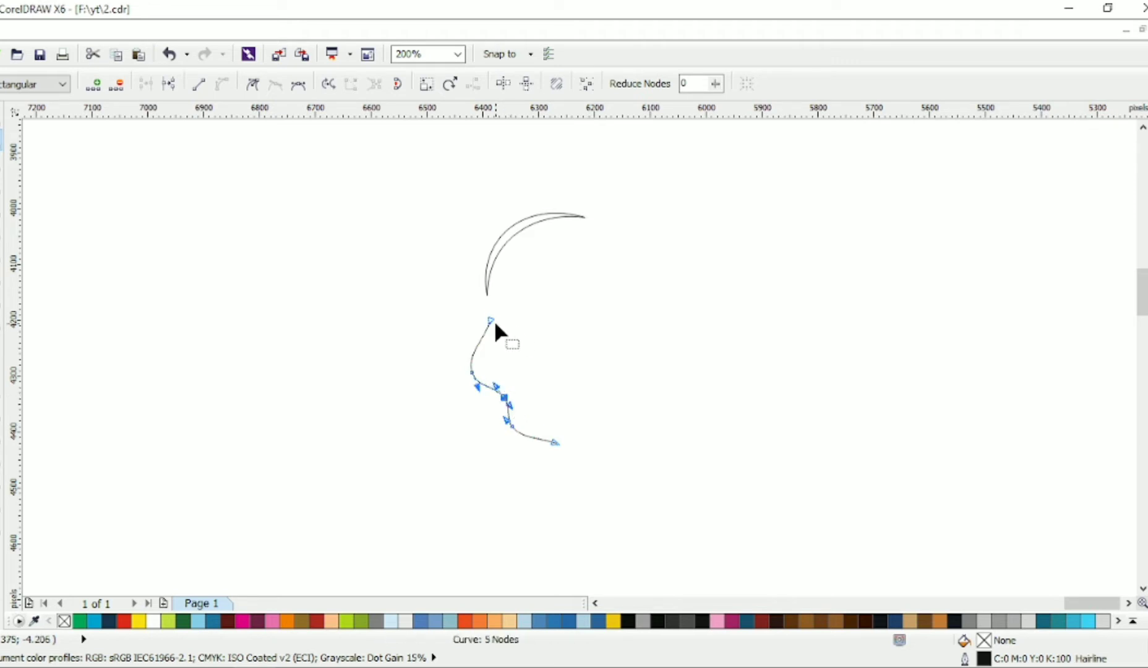
mouse_move(490, 320)
mouse_down()
mouse_move(486, 307)
mouse_move(486, 324)
mouse_up()
drag(472, 372, 468, 359)
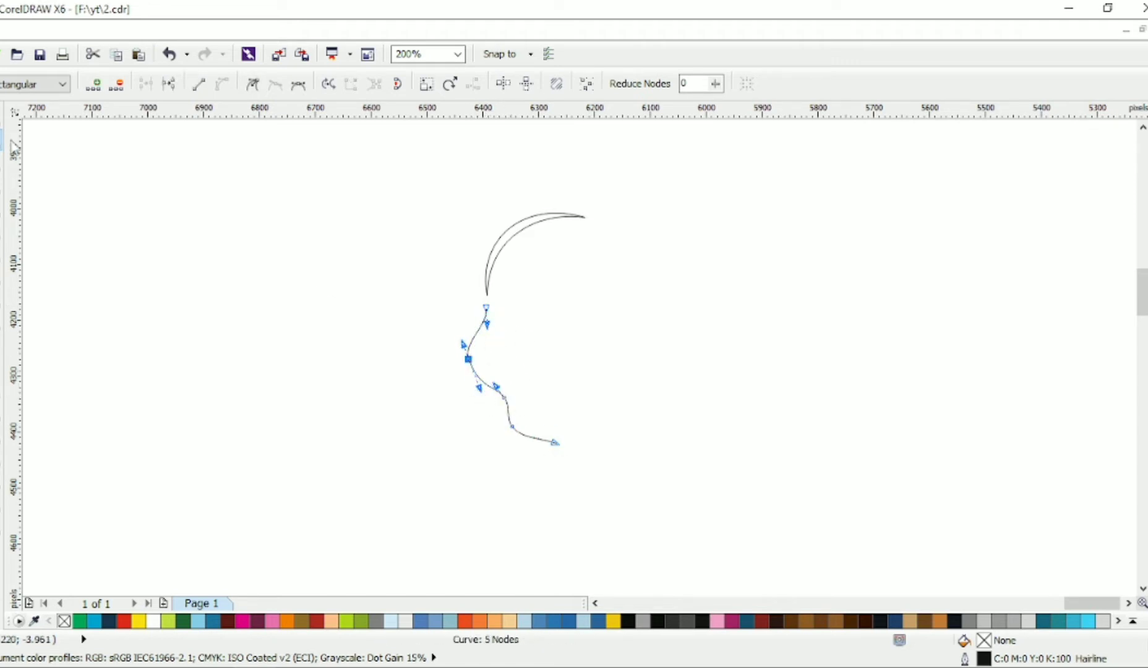
drag(557, 442, 549, 441)
drag(538, 433, 539, 439)
click(2, 118)
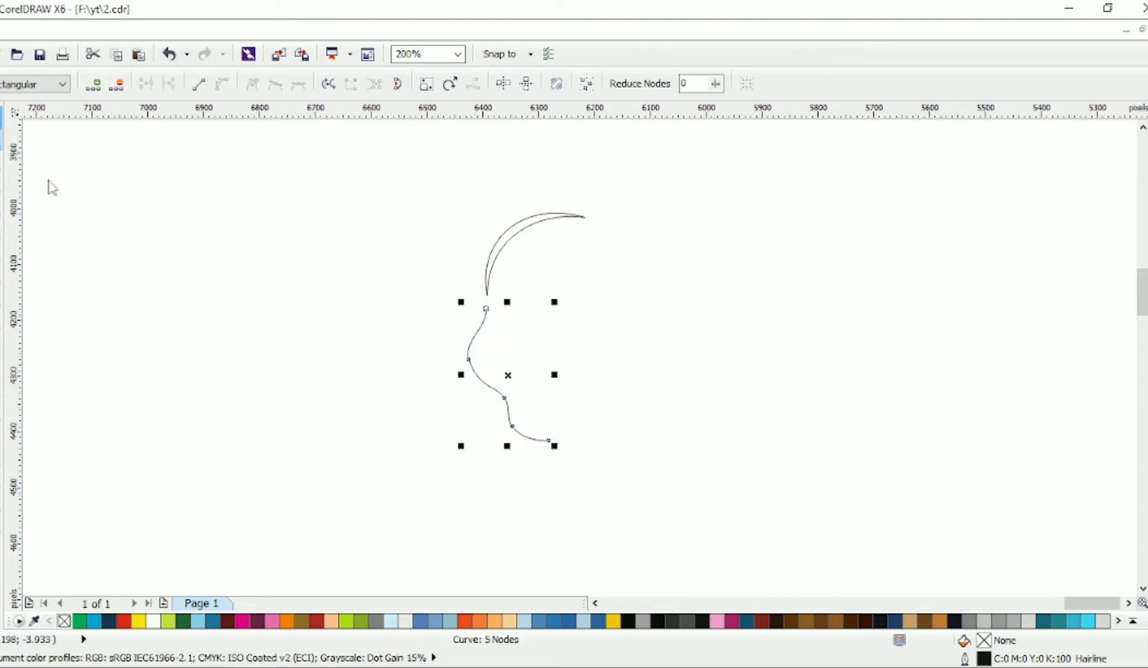
click(49, 184)
Step: Draw a closed, slanted four-sided shape beneath the crescent's inner curve
click(2, 207)
click(512, 274)
click(559, 251)
click(561, 282)
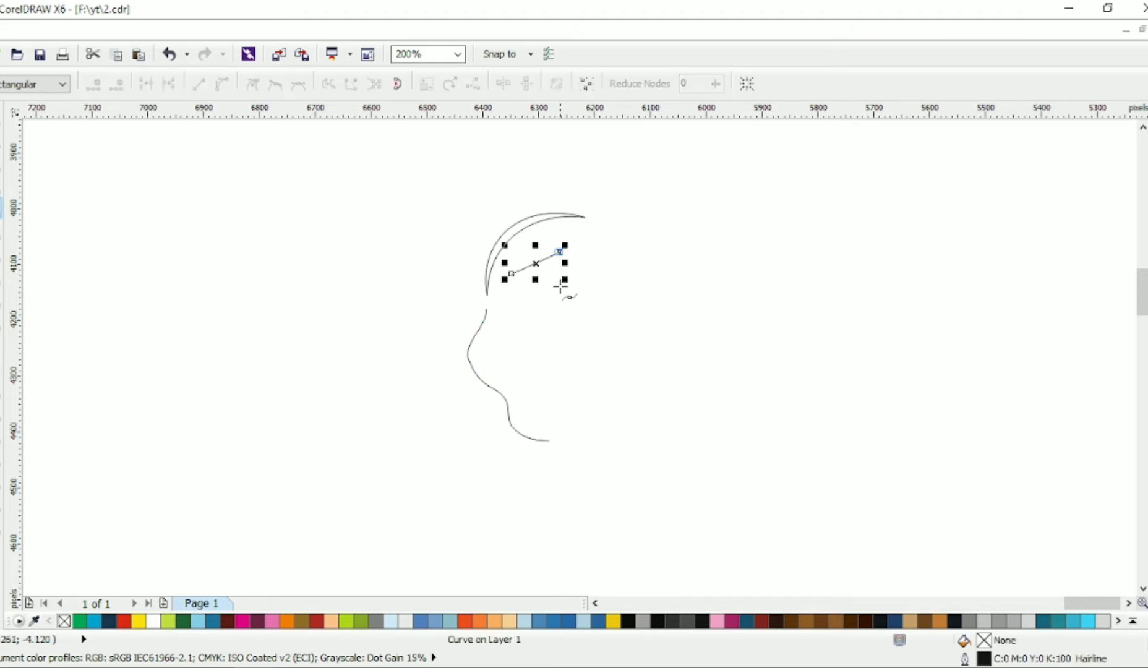
scroll(560, 281, up, 2)
click(514, 296)
click(512, 275)
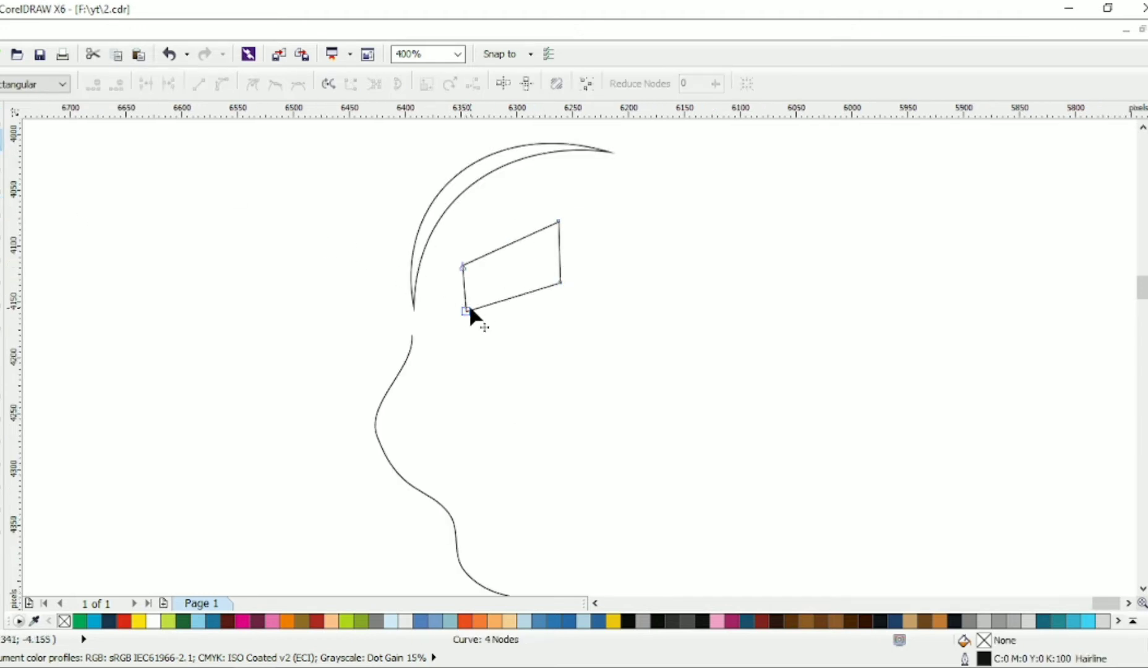
Step: Convert all segments of the four-sided shape to curves so its corners become rounded
drag(575, 303, 294, 171)
click(223, 84)
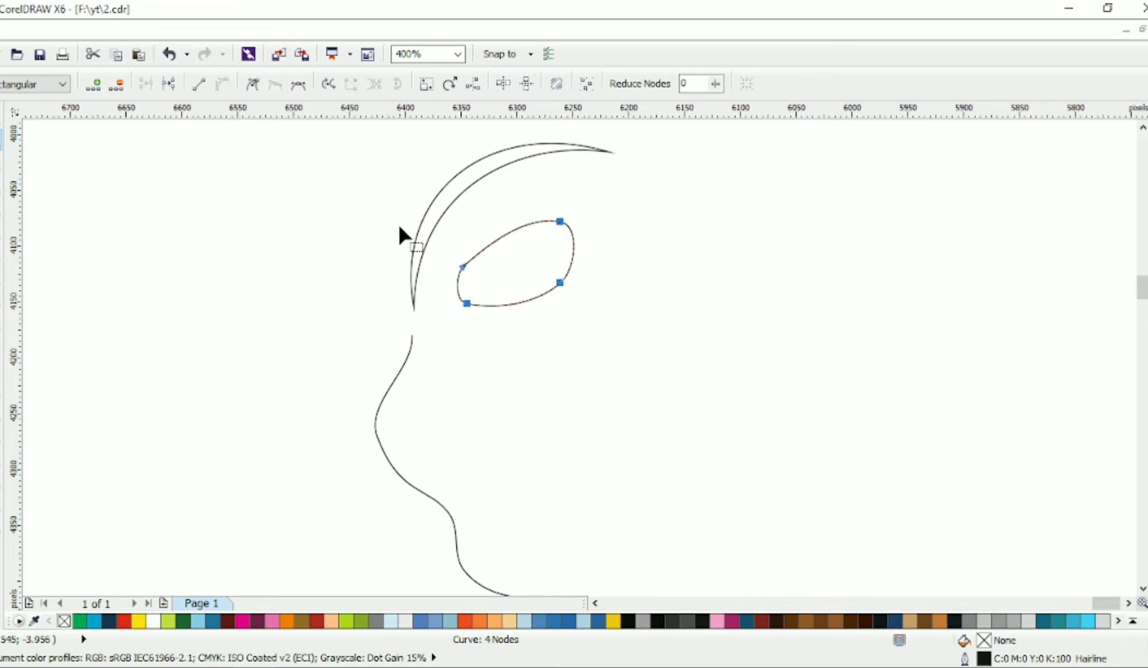
click(528, 218)
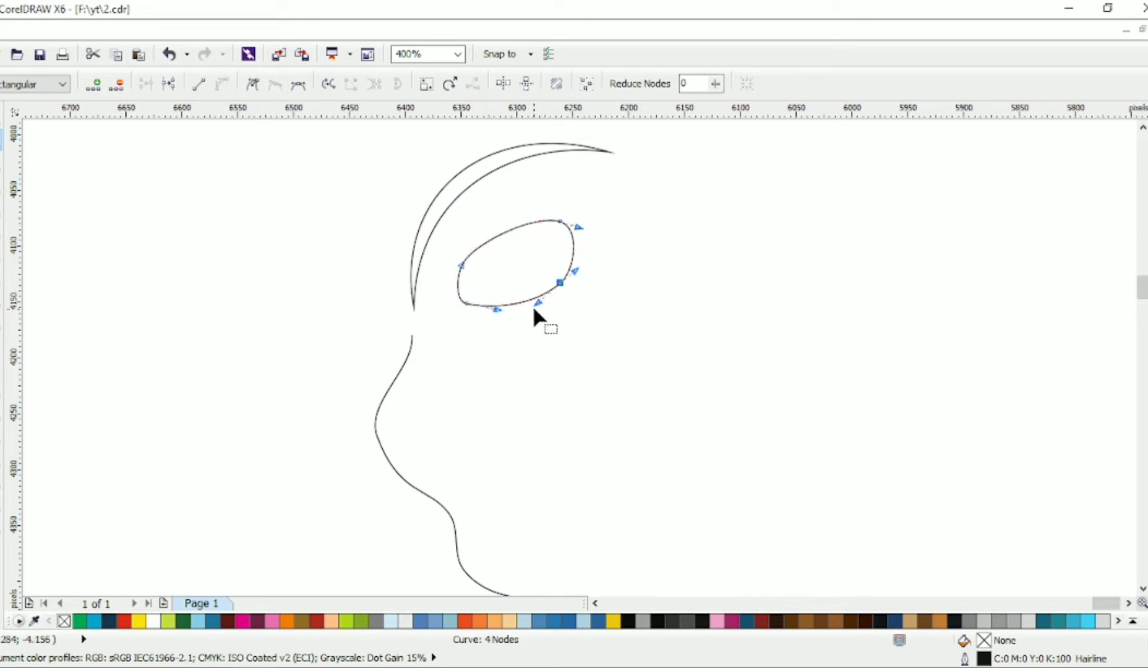
click(1, 118)
Step: Duplicate the rounded shape to its right and mirror the copy horizontally
drag(535, 260, 688, 240)
right_click(652, 240)
click(358, 83)
click(688, 239)
Step: Rotate the mirrored copy to a flatter angle and move it slightly into place beside the original
drag(741, 289, 753, 262)
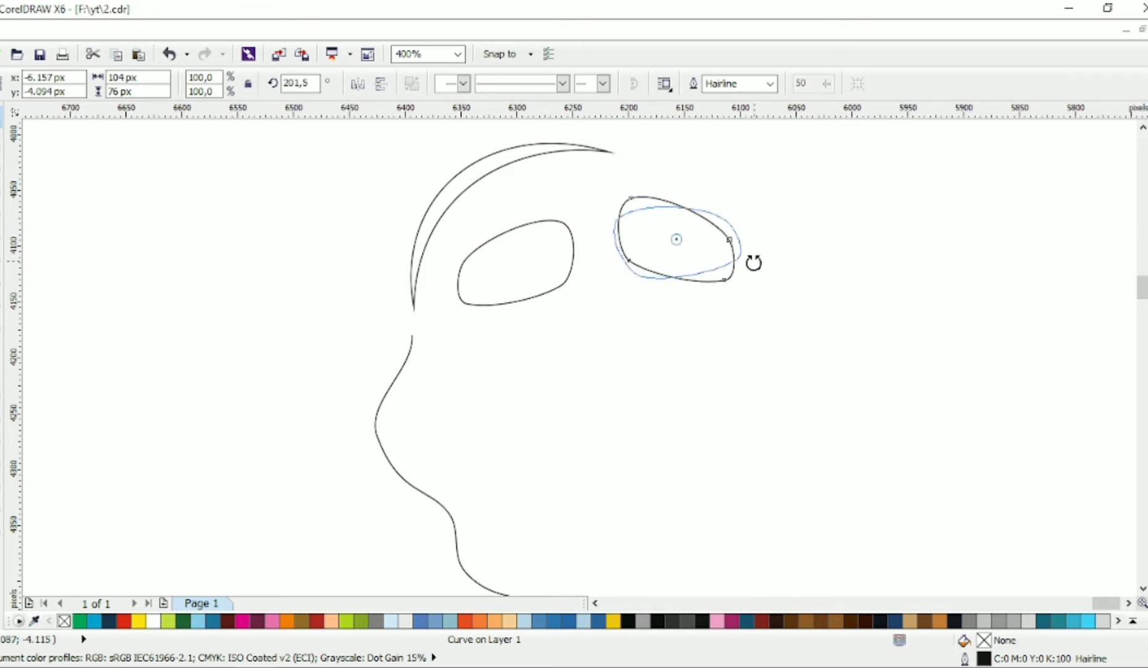
click(772, 264)
mouse_move(692, 242)
mouse_down()
mouse_move(679, 235)
mouse_move(700, 238)
mouse_up()
click(723, 256)
Step: Fine-tune the lower corner nodes of the mirrored rounded shape
key(F10)
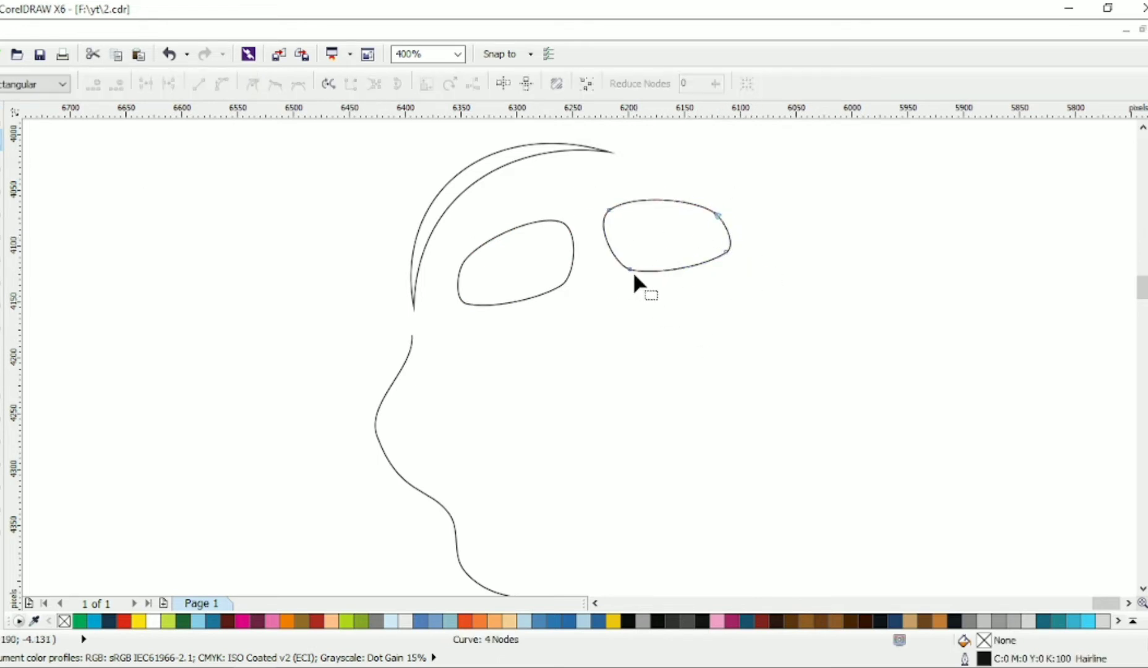
click(725, 253)
click(467, 303)
click(1, 118)
click(69, 176)
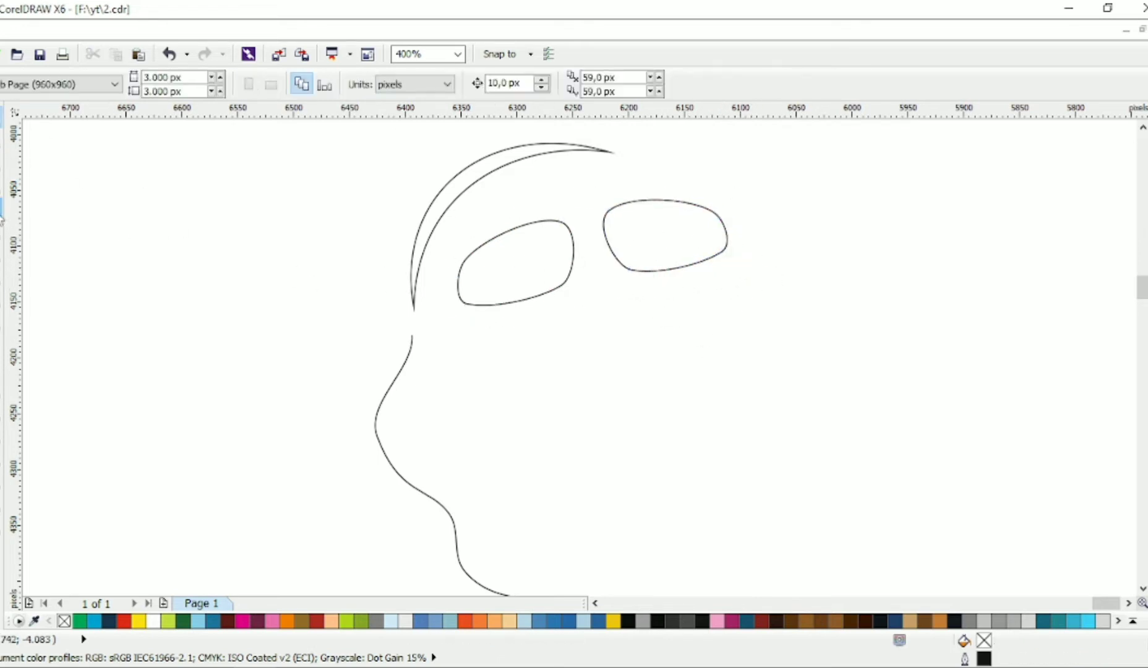
Step: Draw a large closed four-sided outline for the face below the two rounded shapes
click(1, 208)
click(715, 322)
click(703, 549)
click(611, 549)
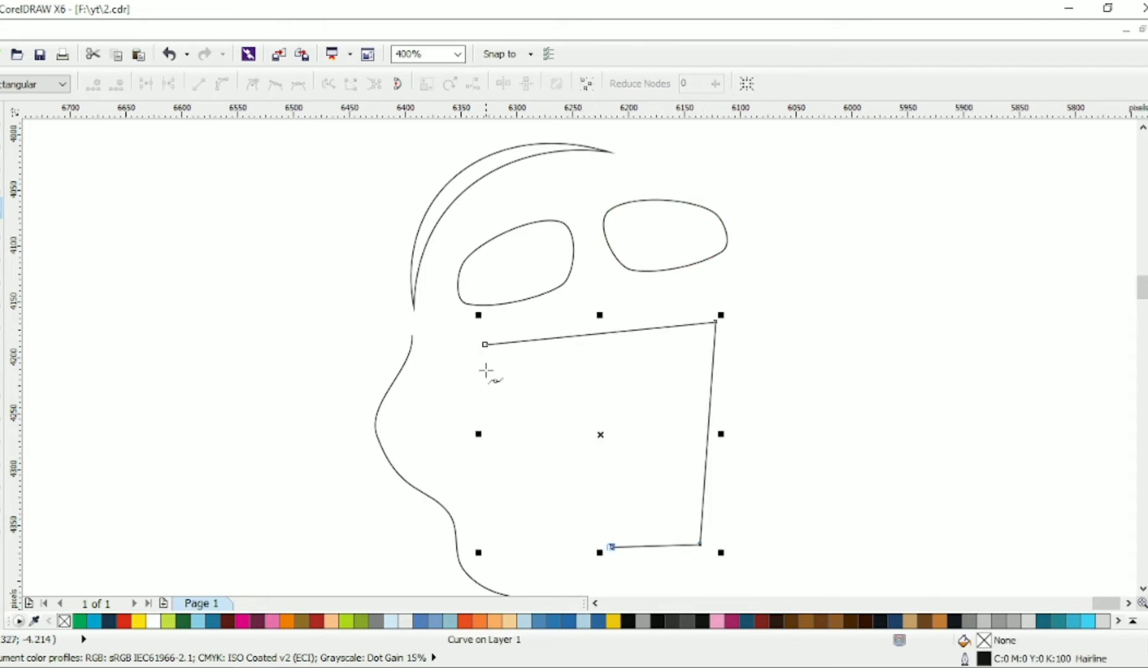
click(485, 345)
Step: Convert the face outline to curves, raise its upper-right node and flatten the top edge under the rounded shapes
scroll(527, 319, down, 1)
click(279, 93)
scroll(585, 321, up, 1)
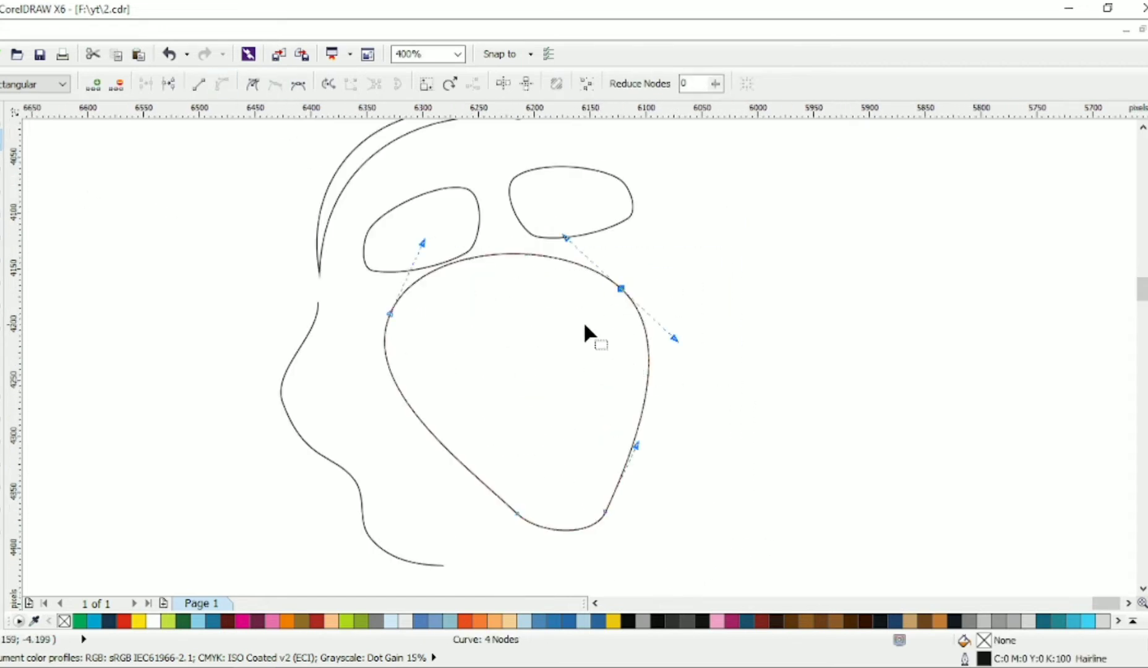
drag(622, 286, 638, 255)
drag(422, 242, 396, 280)
Step: Add two nodes on the face's left edge and move the lower-left node to form a wavy jaw line
double_click(403, 381)
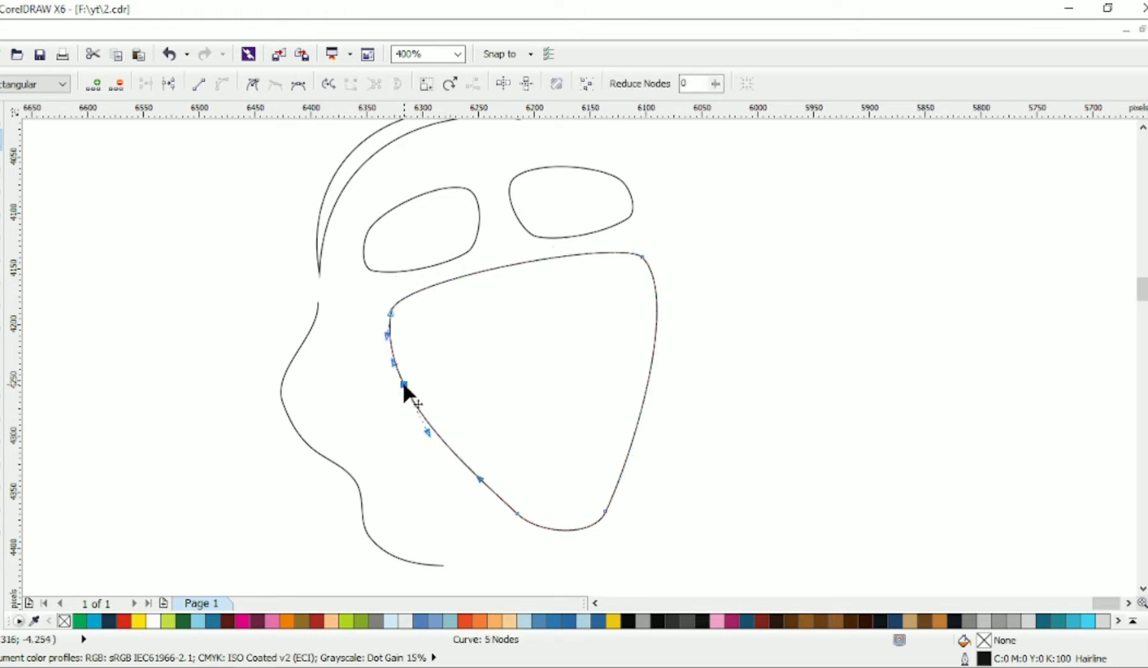
double_click(441, 427)
drag(513, 511, 477, 494)
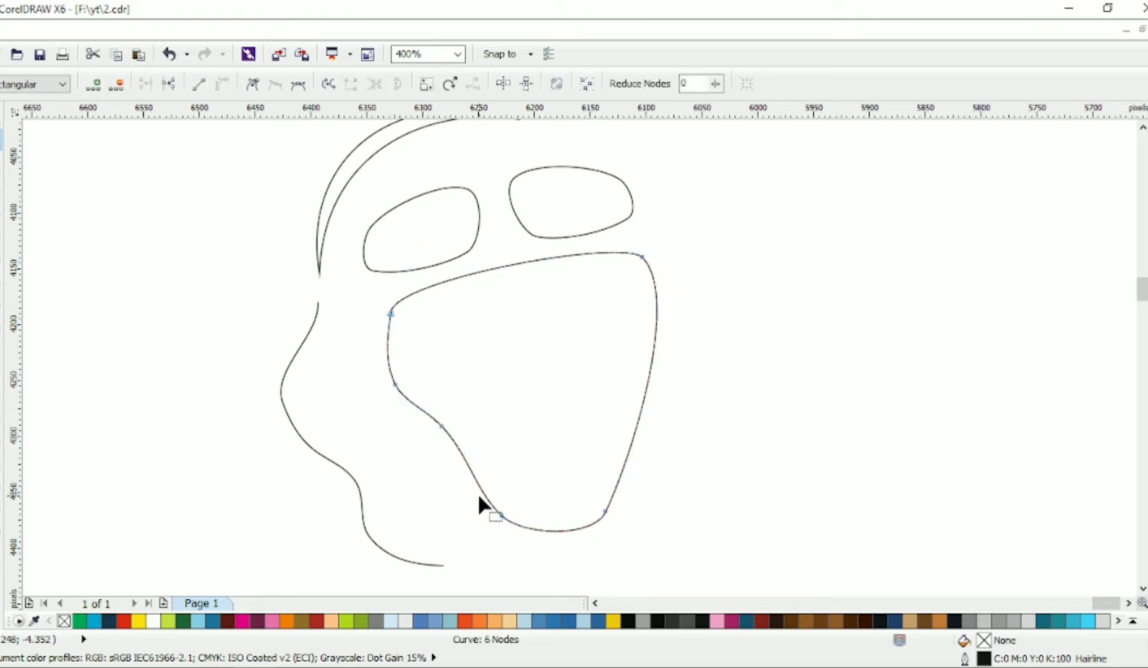
click(582, 498)
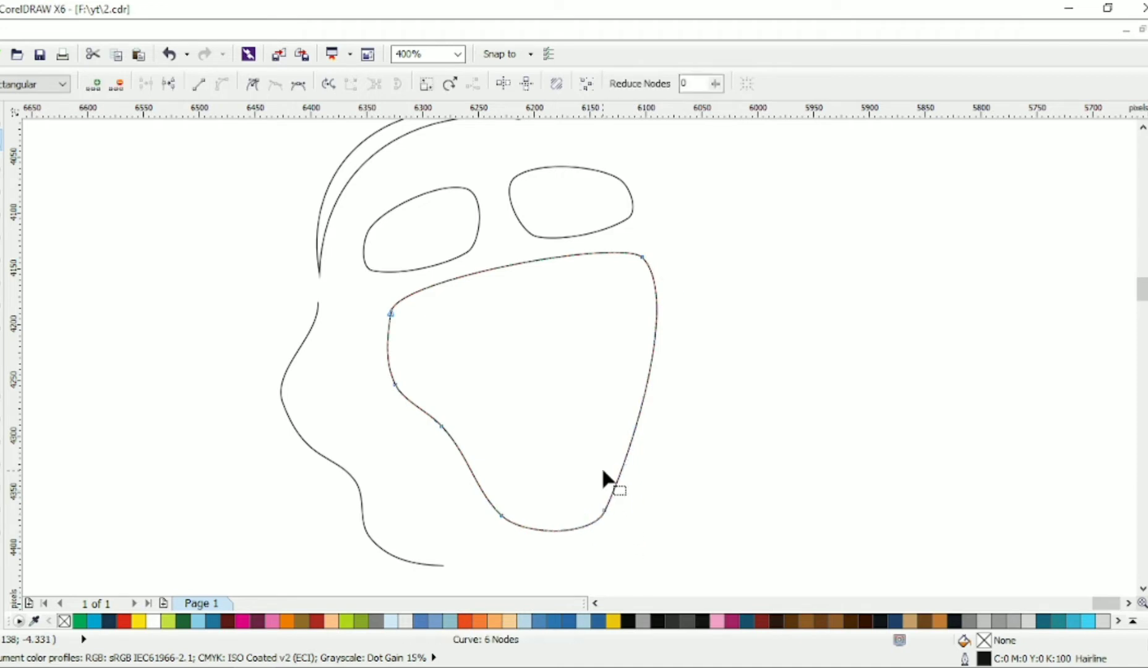
Step: Add nodes on the lower right edge of the face and pull them inward to start the chin and lower lip
double_click(619, 469)
drag(620, 470, 488, 419)
scroll(557, 473, up, 2)
double_click(621, 419)
click(609, 412)
Step: Add and drag further nodes on the face's right edge to form the narrow pointed cuts of the lips
double_click(502, 388)
drag(627, 400, 628, 401)
drag(502, 388, 605, 397)
click(489, 418)
mouse_move(489, 418)
mouse_down()
mouse_move(475, 407)
mouse_move(493, 433)
mouse_up()
drag(479, 400, 492, 408)
drag(606, 397, 572, 298)
Step: Add nodes above the lips and shape the upper lip and the notch under the nose
double_click(622, 370)
double_click(524, 329)
double_click(505, 289)
double_click(550, 294)
scroll(587, 318, up, 2)
double_click(584, 341)
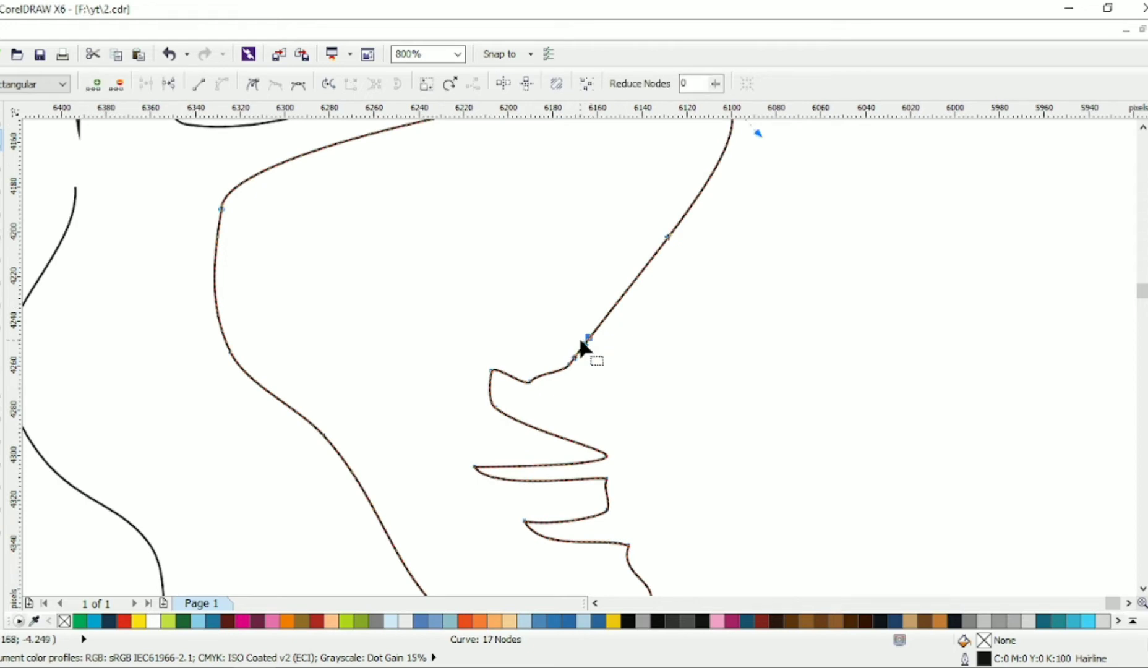
Step: Pull the node above the nostril upward to form the nose bridge and add nodes for the notch below the brow
drag(584, 341, 619, 157)
double_click(533, 171)
double_click(576, 170)
scroll(637, 185, down, 2)
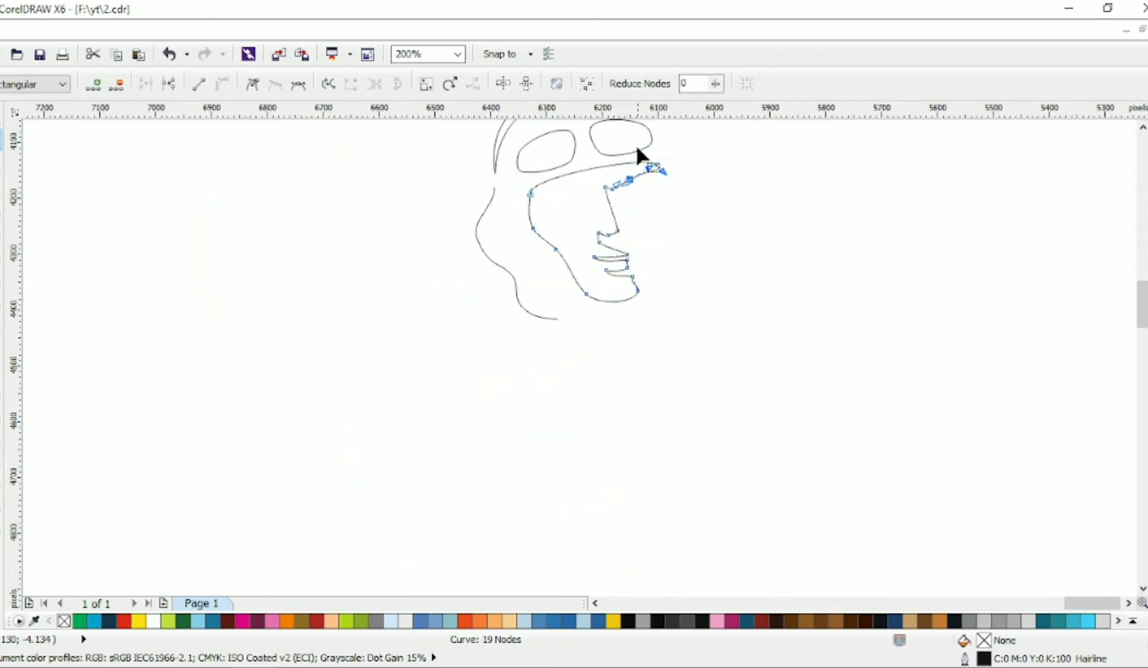
Step: Lower the brow's right end and adjust the neighbouring nodes to curve the brow's underside
scroll(638, 145, up, 2)
drag(691, 231, 687, 274)
click(653, 287)
click(611, 283)
drag(602, 285, 573, 289)
click(625, 297)
Step: Rework the nodes at the brow's right end and shorten the handle to give it a narrow, rounded tip
double_click(665, 275)
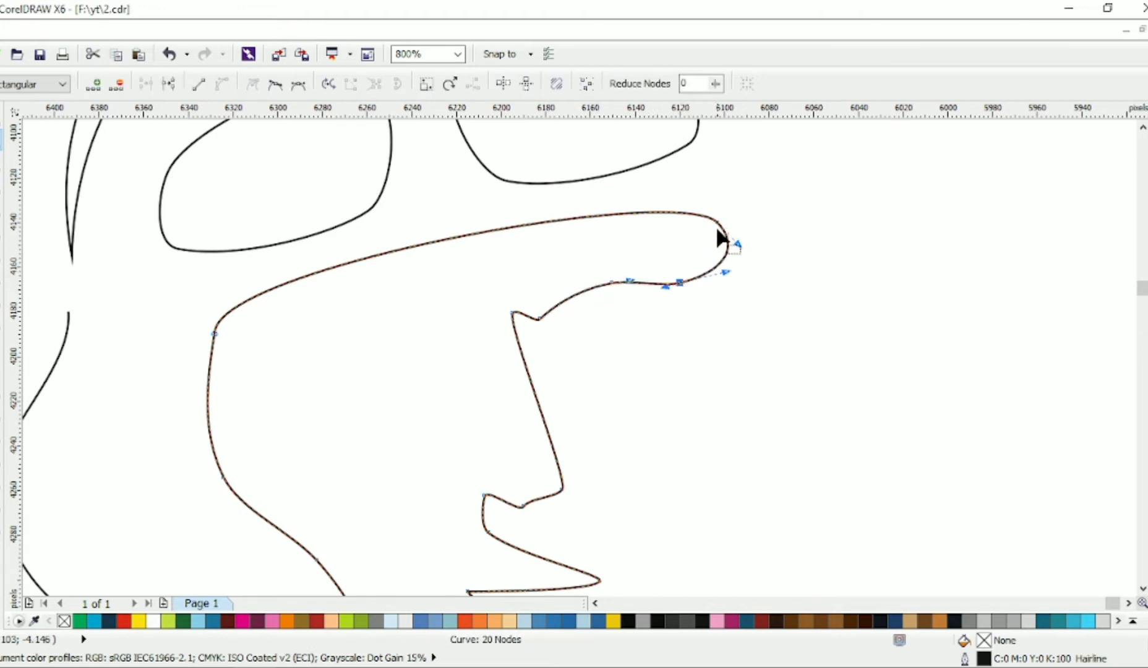
double_click(484, 231)
double_click(718, 221)
click(679, 283)
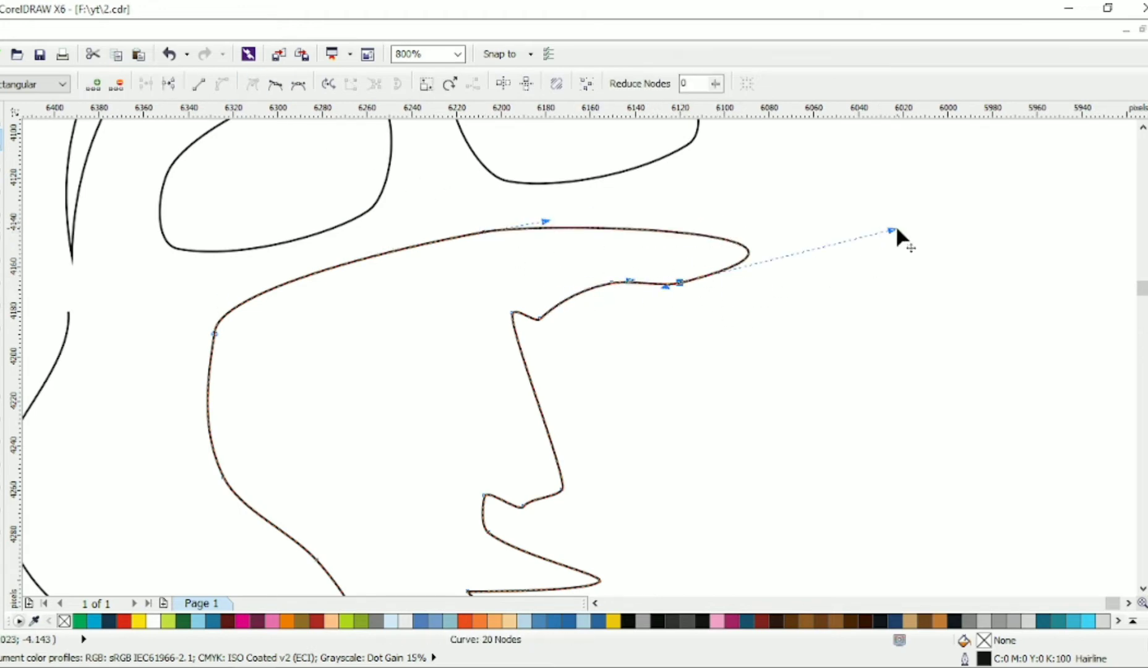
drag(894, 229, 707, 253)
scroll(712, 252, down, 3)
click(2, 117)
click(828, 267)
Step: Move the face outline's lower-left jaw node slightly outward to refine the jaw curve
scroll(828, 268, up, 2)
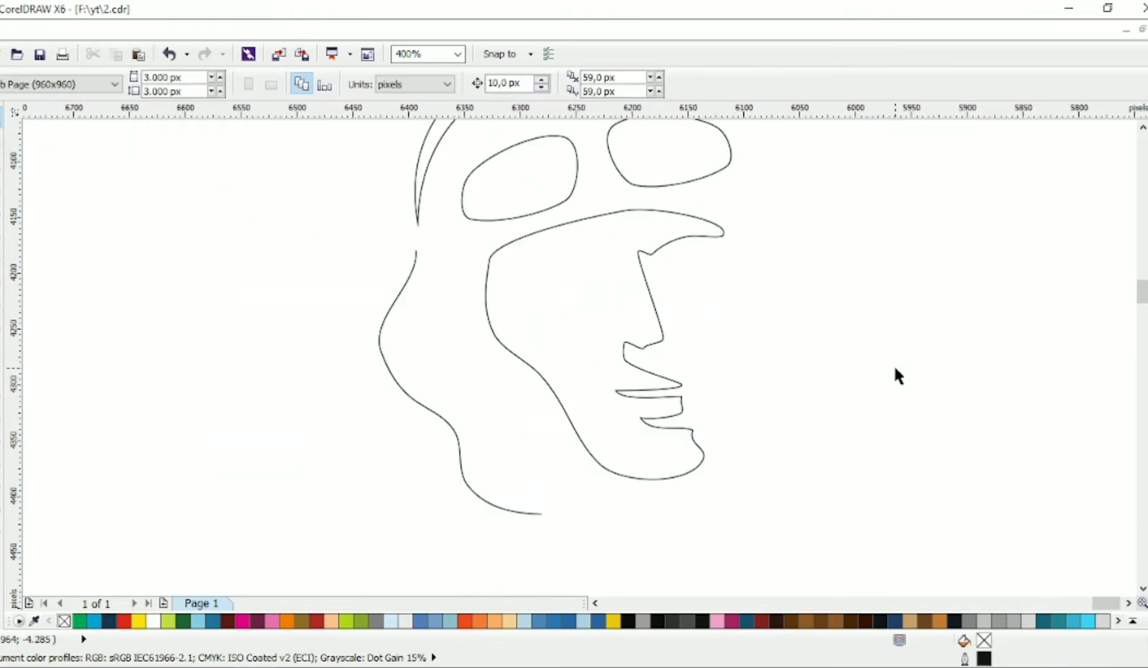
double_click(659, 472)
drag(600, 464, 591, 468)
click(2, 116)
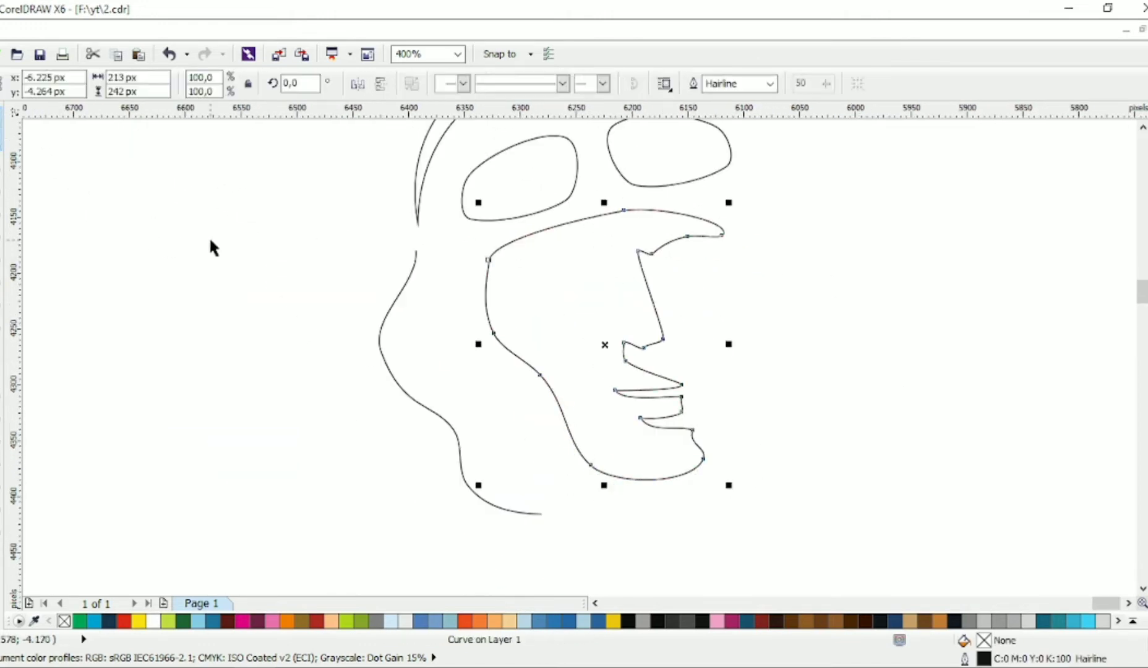
click(349, 306)
scroll(349, 305, down, 1)
Step: Draw a closed triangle to the right of the nose bridge, below the brow, for the eye area
scroll(482, 231, up, 2)
key(F10)
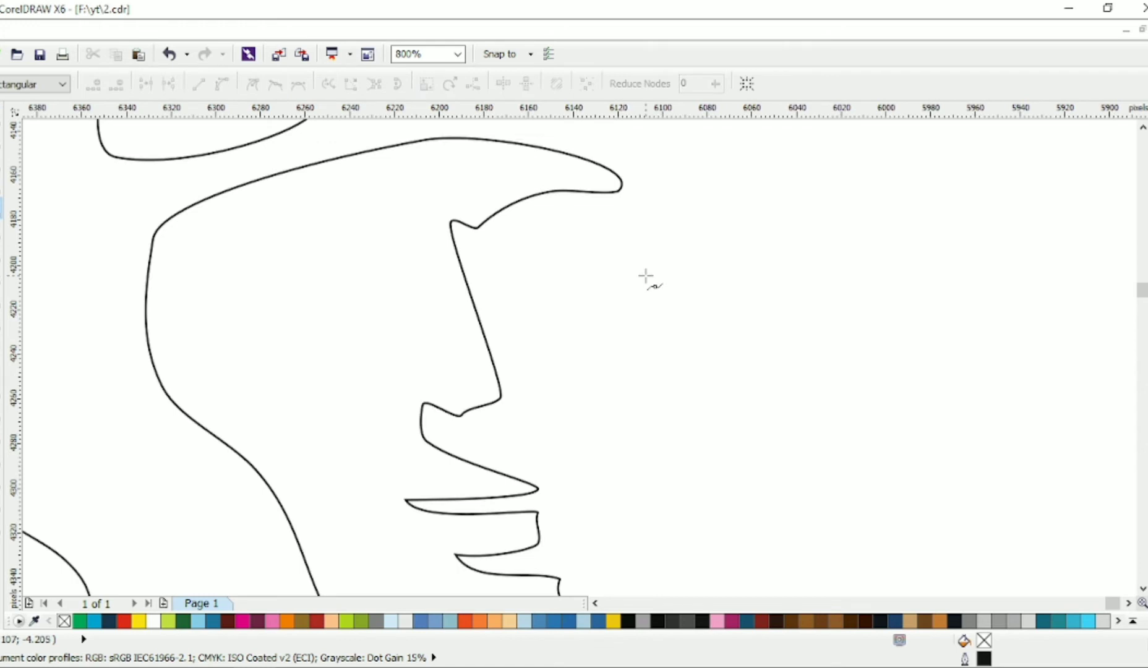
click(618, 397)
click(505, 284)
click(644, 239)
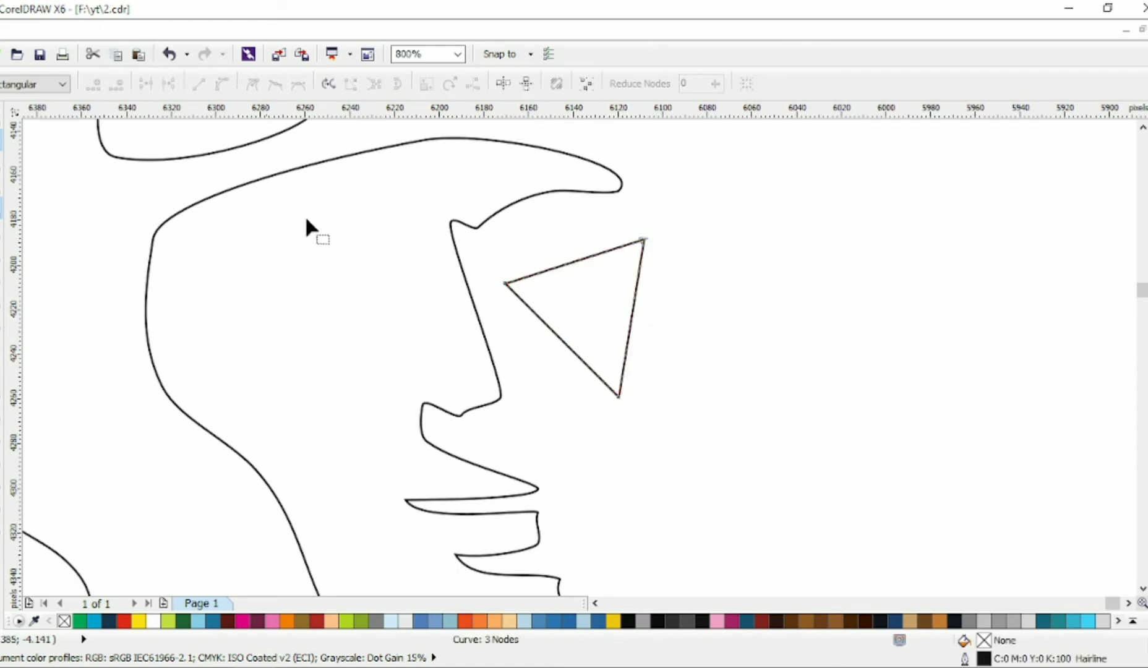
Step: Convert the triangle's sides to curves, sag its top edge and bow out its left side
click(220, 85)
drag(538, 251, 584, 298)
drag(465, 251, 493, 316)
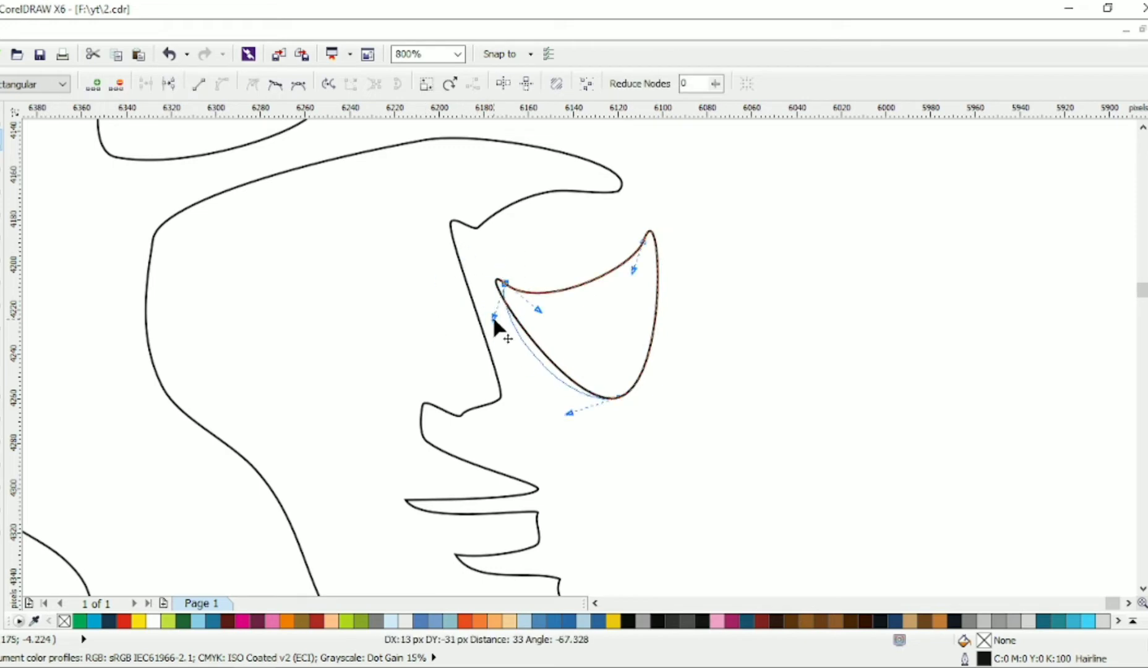
Step: Replace the eye shape's bottom node with one node on each lower side and adjust their handles into a rounded base
double_click(617, 398)
click(572, 387)
click(536, 373)
click(572, 388)
drag(606, 409, 635, 385)
click(645, 359)
drag(645, 359, 654, 359)
drag(676, 304, 679, 306)
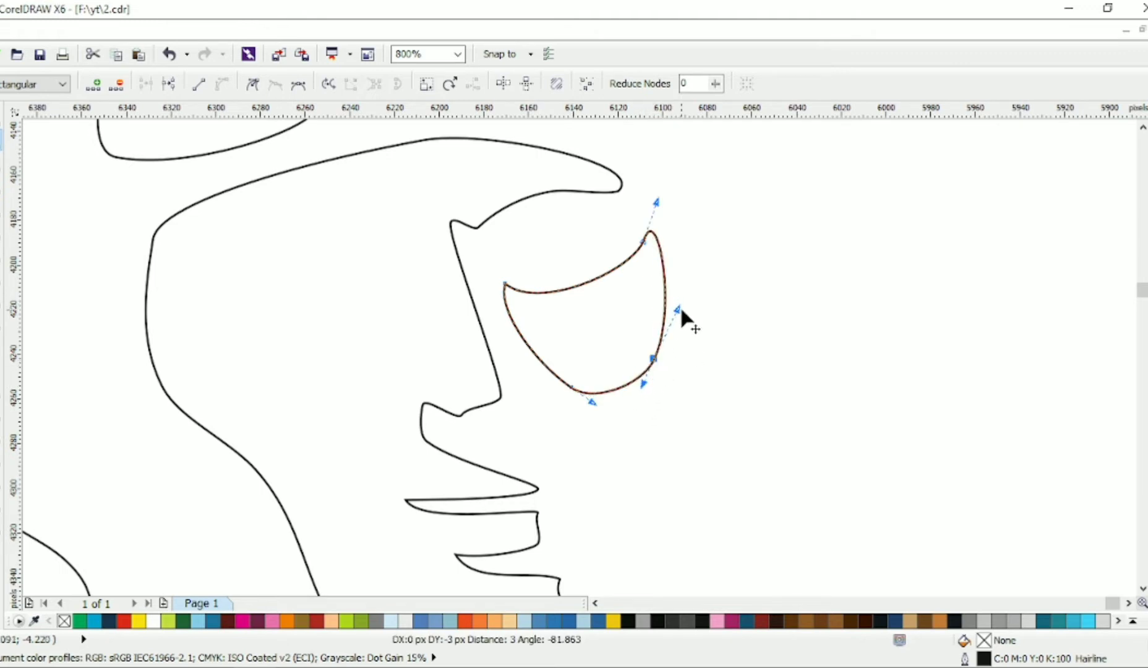
Step: Add a node near the eye shape's upper-right corner and pull the corner nodes to start an inward notch
double_click(621, 264)
drag(589, 214, 699, 283)
drag(643, 242, 655, 278)
scroll(629, 261, up, 1)
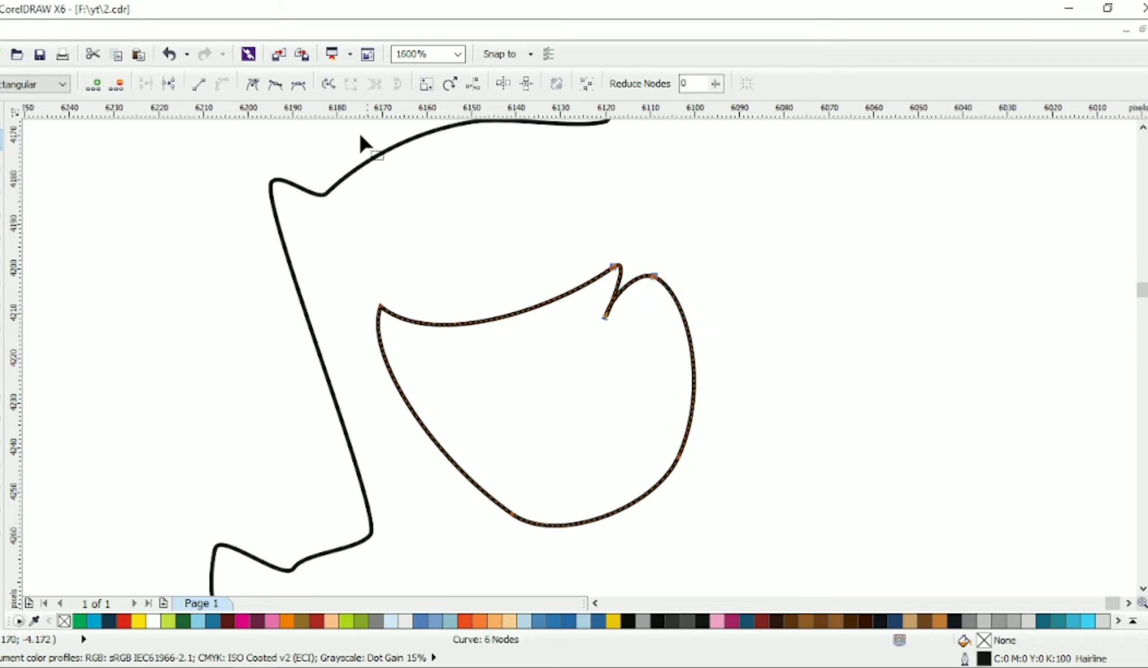
Step: Make the notch nodes cusps and adjust them and their handles into a sharp curved cut in the eye shape
click(253, 84)
click(602, 323)
mouse_move(605, 318)
mouse_down()
mouse_move(589, 317)
mouse_move(637, 313)
mouse_move(619, 311)
mouse_up()
drag(618, 311, 623, 322)
mouse_move(615, 267)
mouse_down()
mouse_move(622, 260)
mouse_move(630, 277)
mouse_up()
drag(654, 277, 657, 273)
drag(689, 290, 675, 291)
Step: Move the eye shape up closer to the brow and rotate it to 359 degrees
scroll(699, 304, down, 2)
scroll(519, 277, up, 1)
key(space)
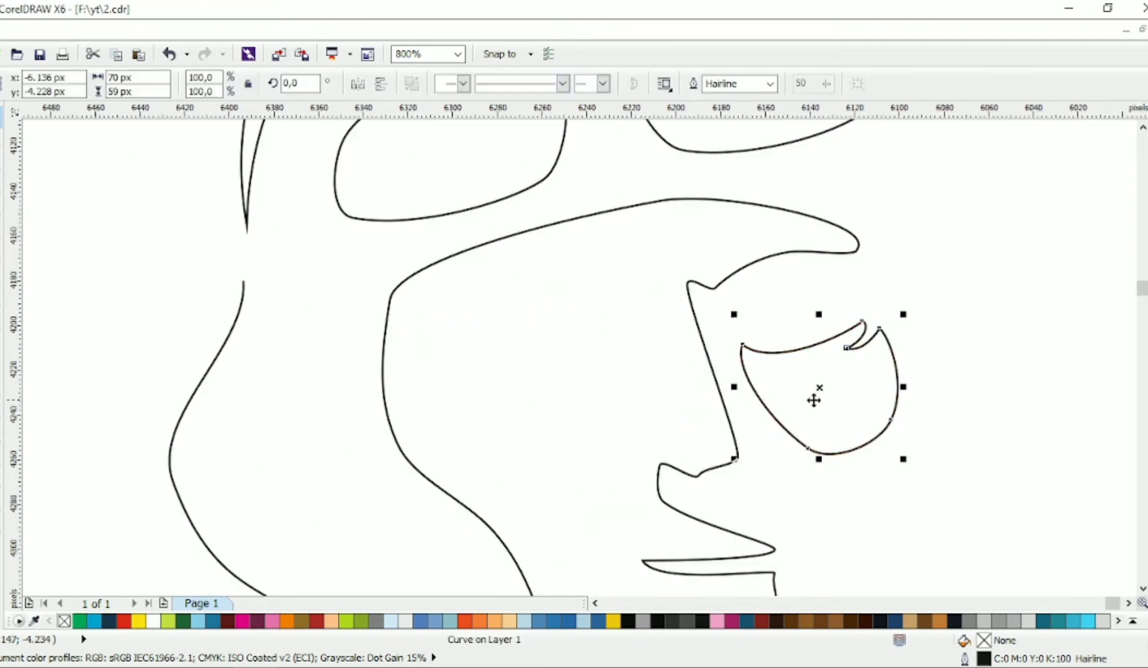
drag(816, 400, 812, 388)
click(813, 387)
drag(904, 449, 902, 450)
drag(857, 381, 842, 374)
click(929, 322)
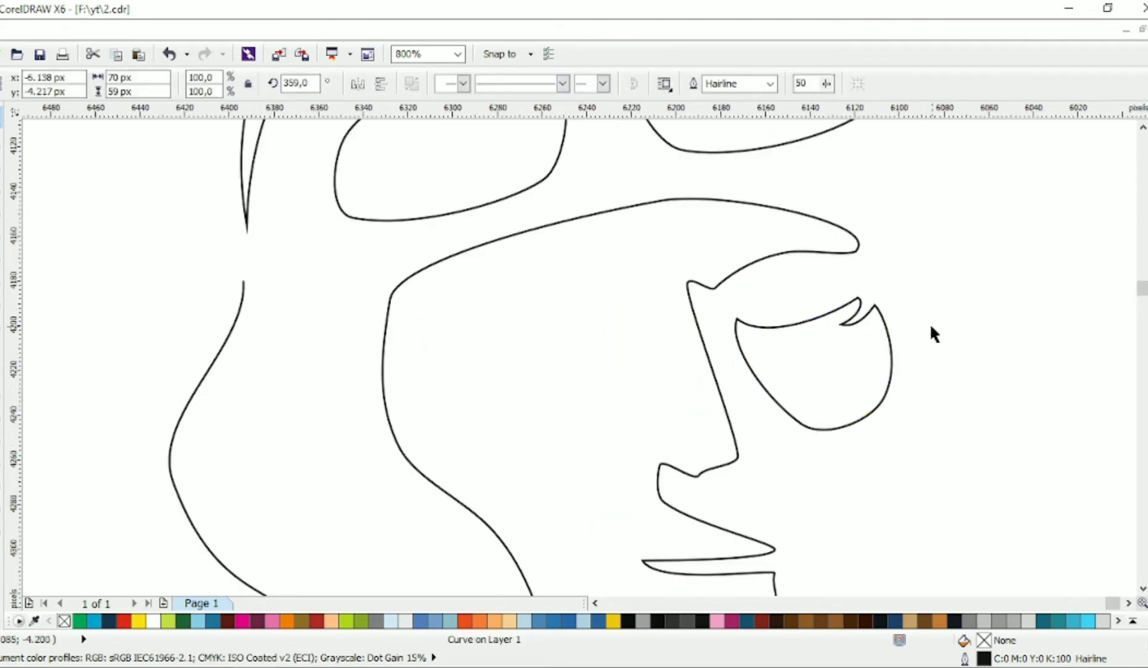
Step: Draw a circle about 642 px in diameter around the whole head
scroll(857, 379, down, 2)
drag(477, 210, 836, 569)
click(1, 116)
click(550, 367)
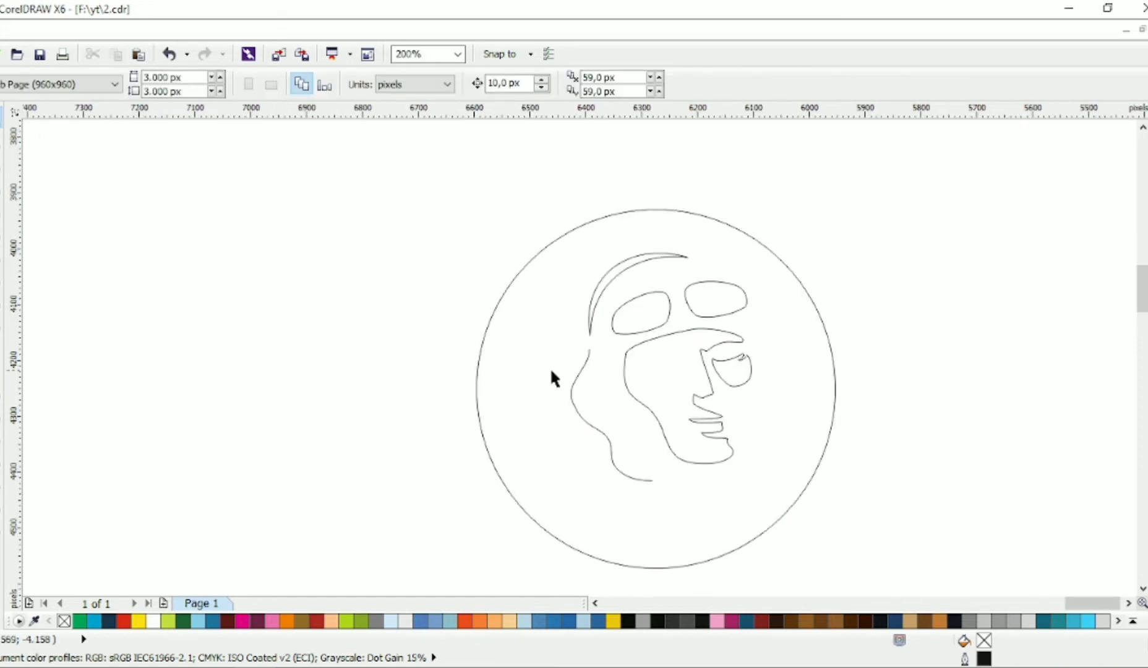
Step: Set the outline width of the wavy line behind the face to 2.0 mm
scroll(843, 428, up, 1)
click(364, 430)
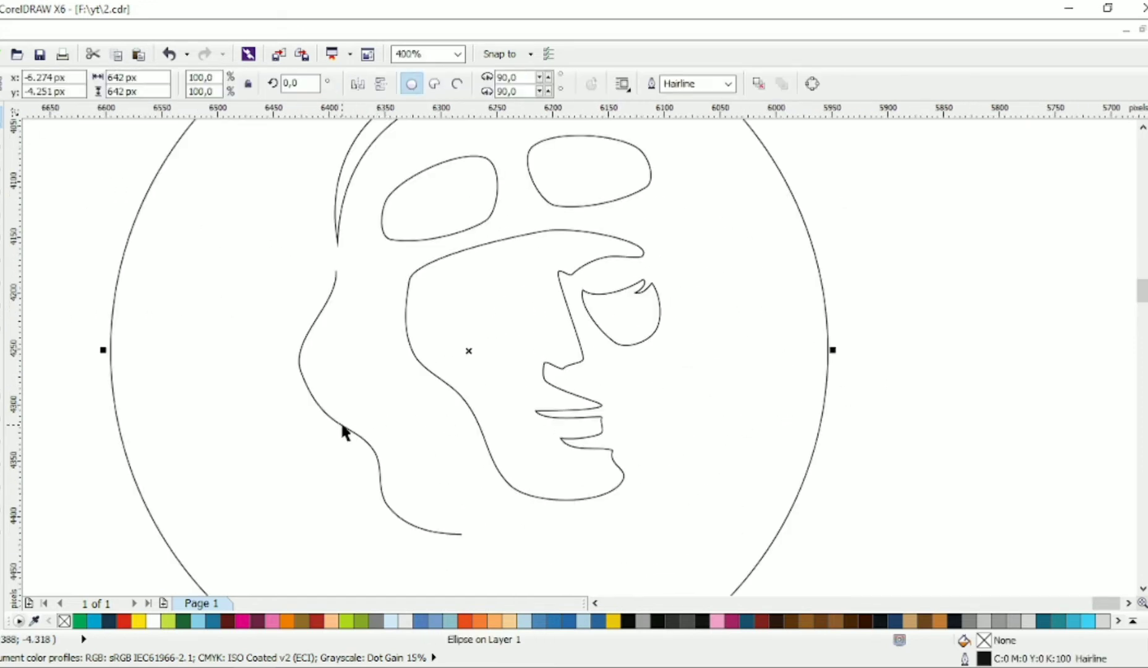
click(346, 427)
click(770, 83)
click(739, 208)
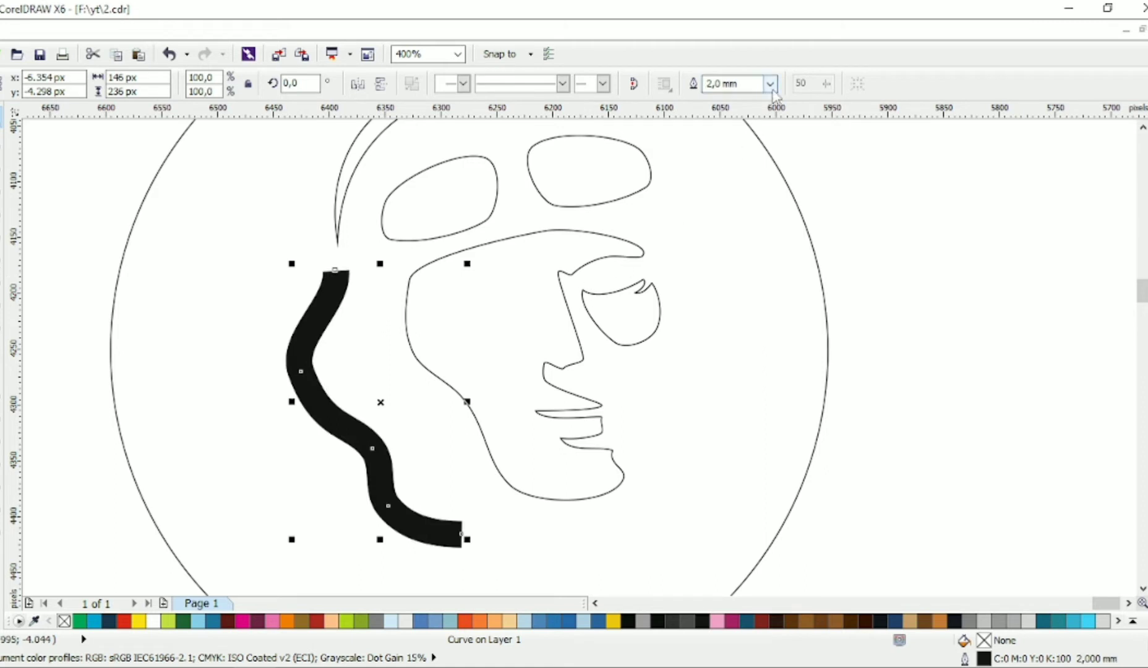
Step: Convert the wavy line's thick outline to an object and delete its upper-left end node to taper the top
key(ctrl+shift+q)
key(F10)
scroll(317, 304, up, 1)
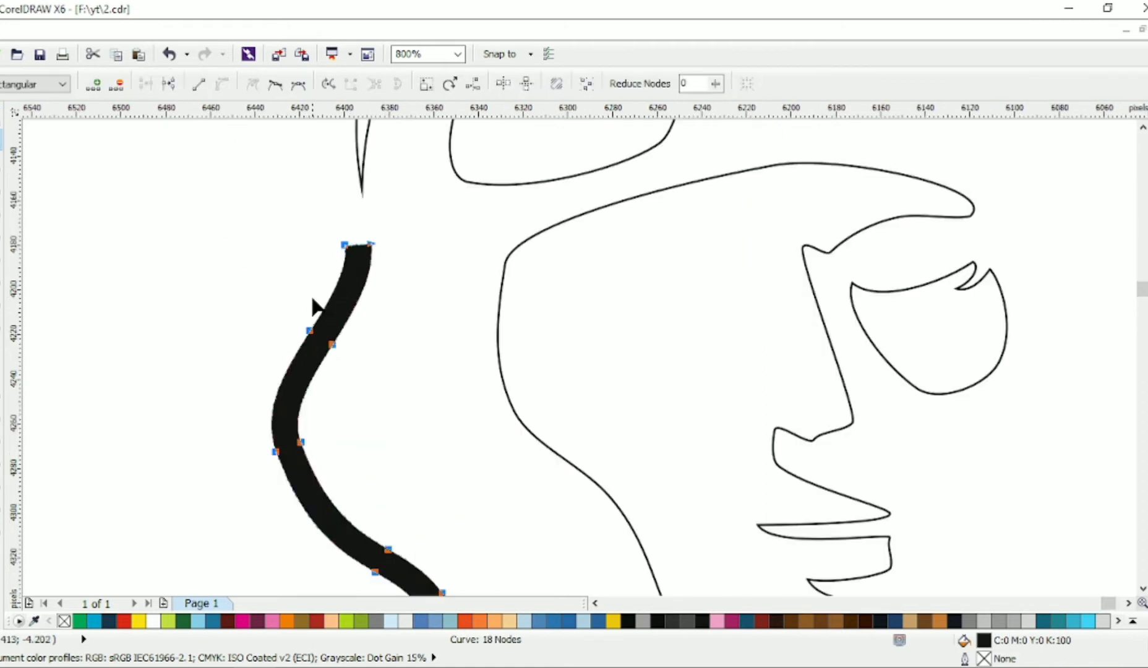
drag(339, 228, 393, 265)
key(Delete)
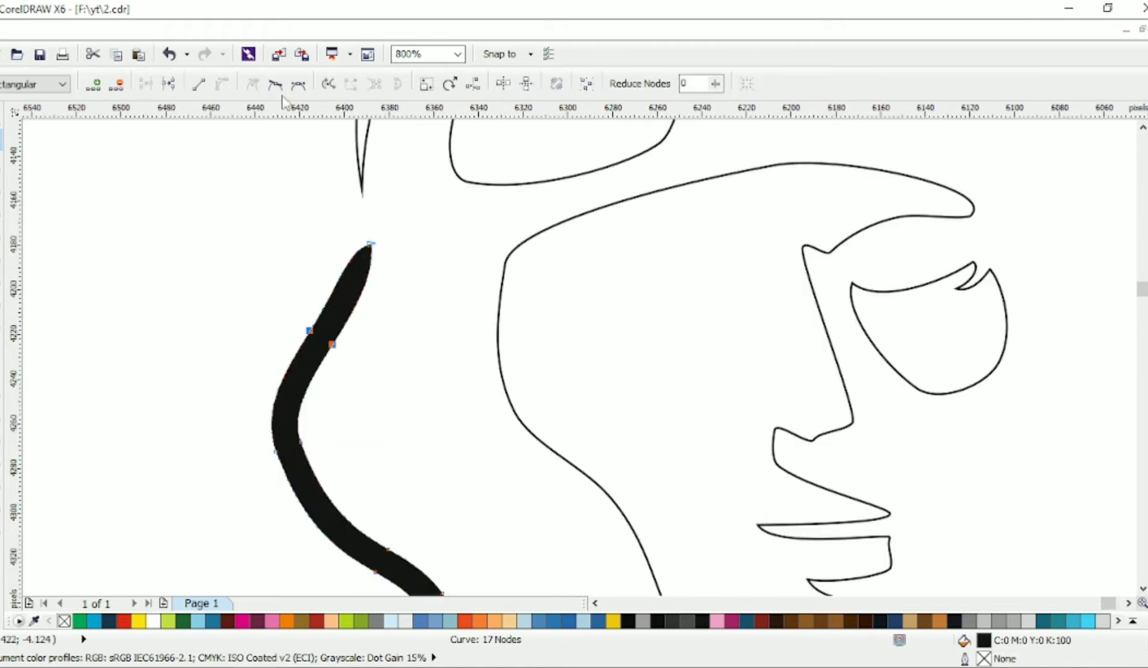
Step: Reshape the curve near the upper end of the thick wavy shape so it narrows smoothly to its tip
click(276, 84)
click(364, 271)
drag(309, 331, 311, 339)
click(371, 274)
click(311, 339)
drag(342, 296, 363, 279)
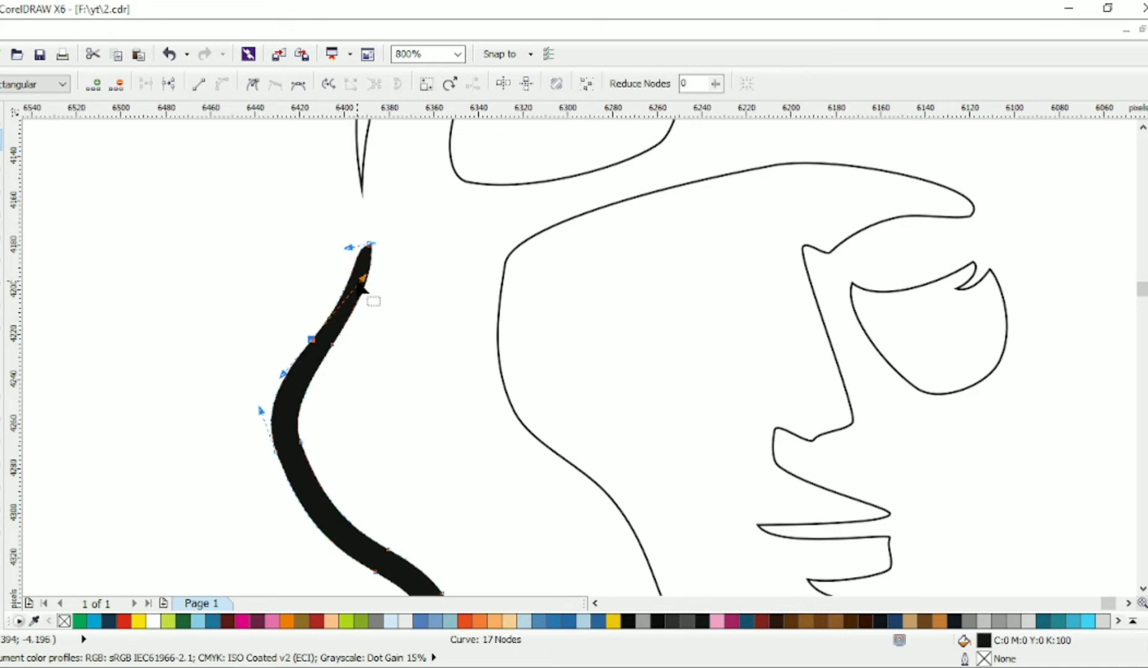
Step: Delete the surplus nodes around the lower end of the wavy shape
scroll(364, 288, down, 1)
drag(499, 524, 474, 545)
key(Delete)
scroll(474, 545, up, 1)
drag(518, 464, 399, 526)
key(Delete)
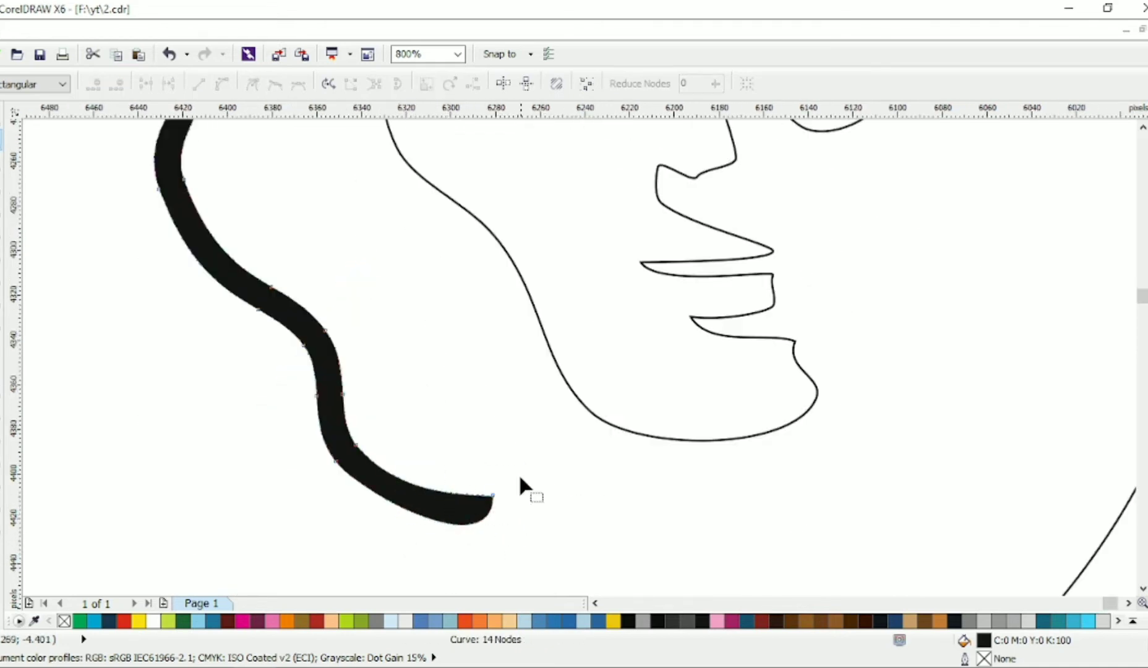
Step: Move the lower end nodes and curve handles of the wavy shape to taper its tail
drag(493, 494, 459, 489)
drag(461, 537, 470, 511)
drag(369, 466, 316, 426)
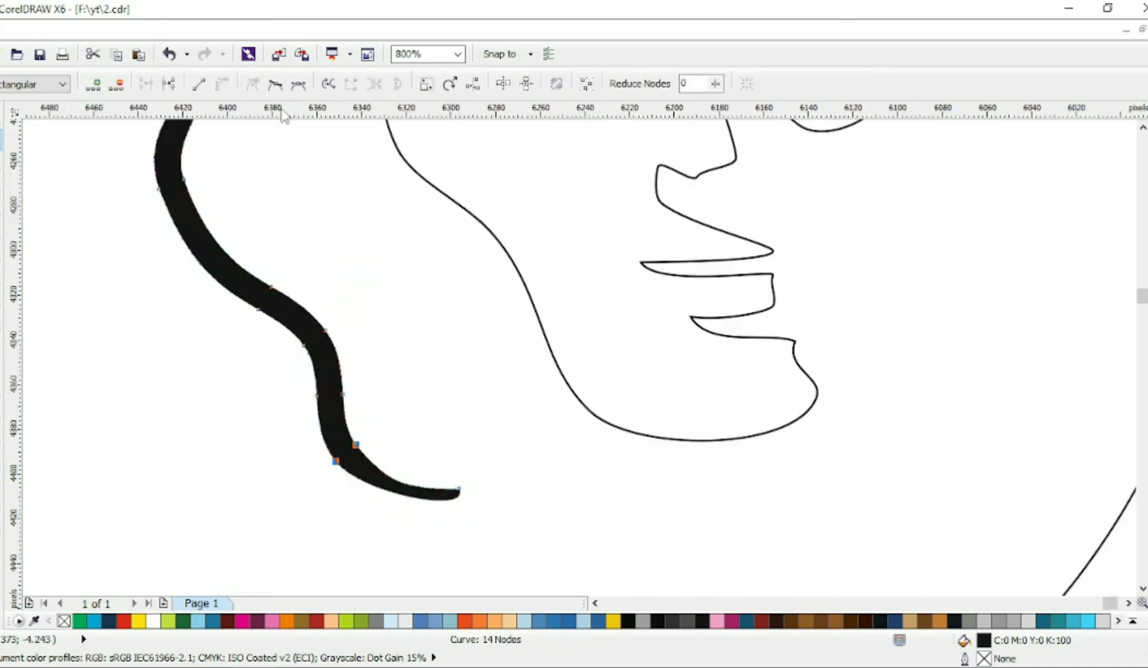
drag(363, 495, 378, 516)
drag(356, 445, 350, 456)
Step: Select all the head shapes inside the circle and combine them into one curve
scroll(350, 456, down, 2)
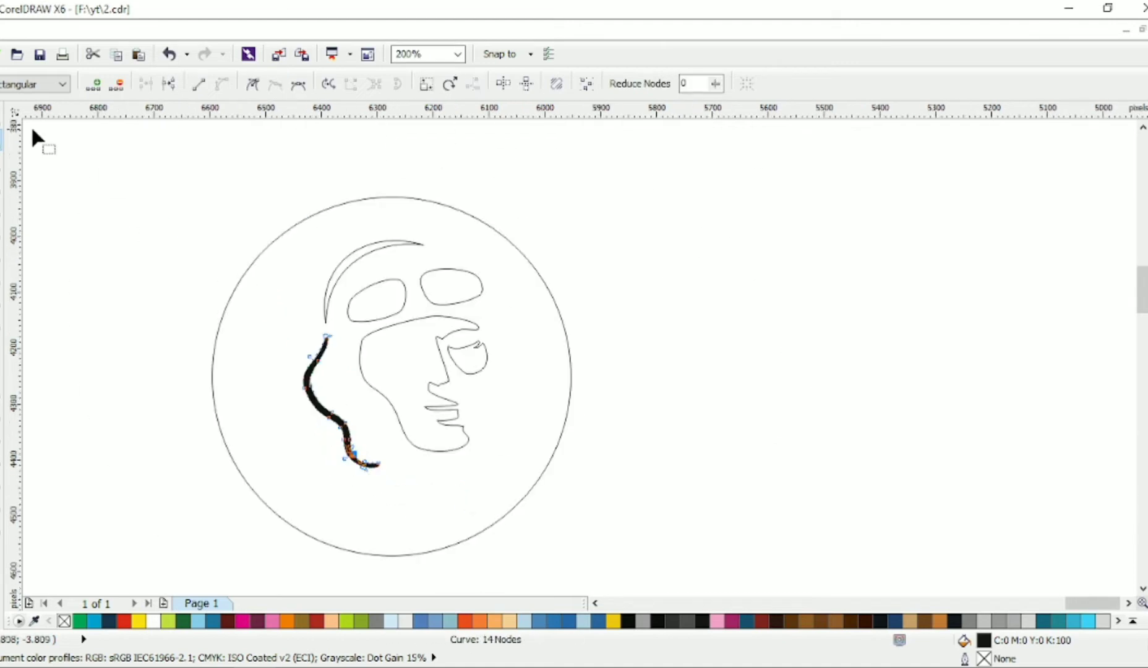
click(1, 118)
click(194, 199)
scroll(389, 281, up, 1)
scroll(428, 278, down, 1)
drag(517, 224, 286, 484)
key(ctrl+l)
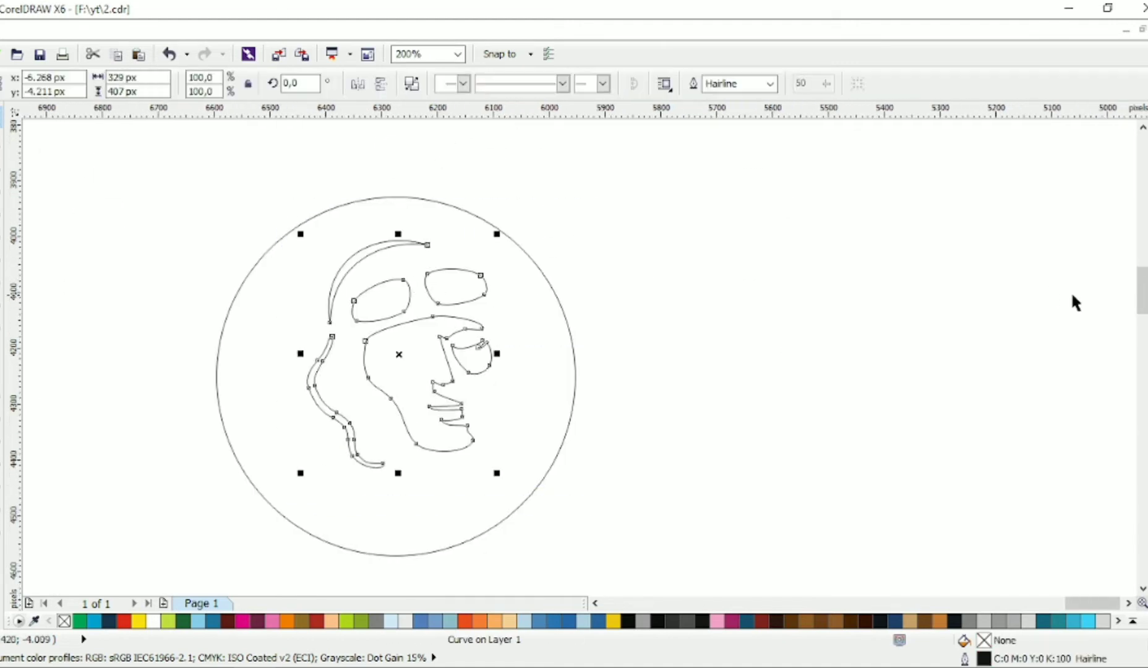
Step: Make the combined head white without an outline and fill the surrounding circle with dark grey
right_click(1147, 321)
click(571, 334)
click(1147, 238)
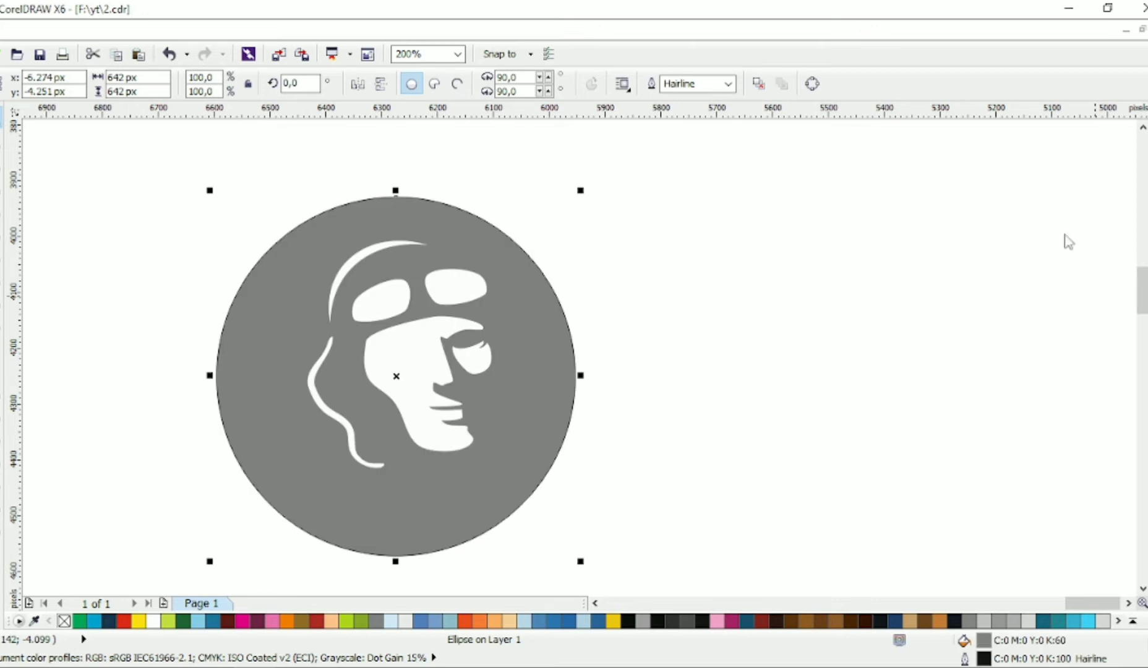
click(1147, 216)
click(1147, 206)
Step: Shift the white head slightly left and down inside the dark circle
drag(529, 226, 259, 518)
drag(401, 369, 379, 382)
click(218, 260)
scroll(381, 257, left, 1)
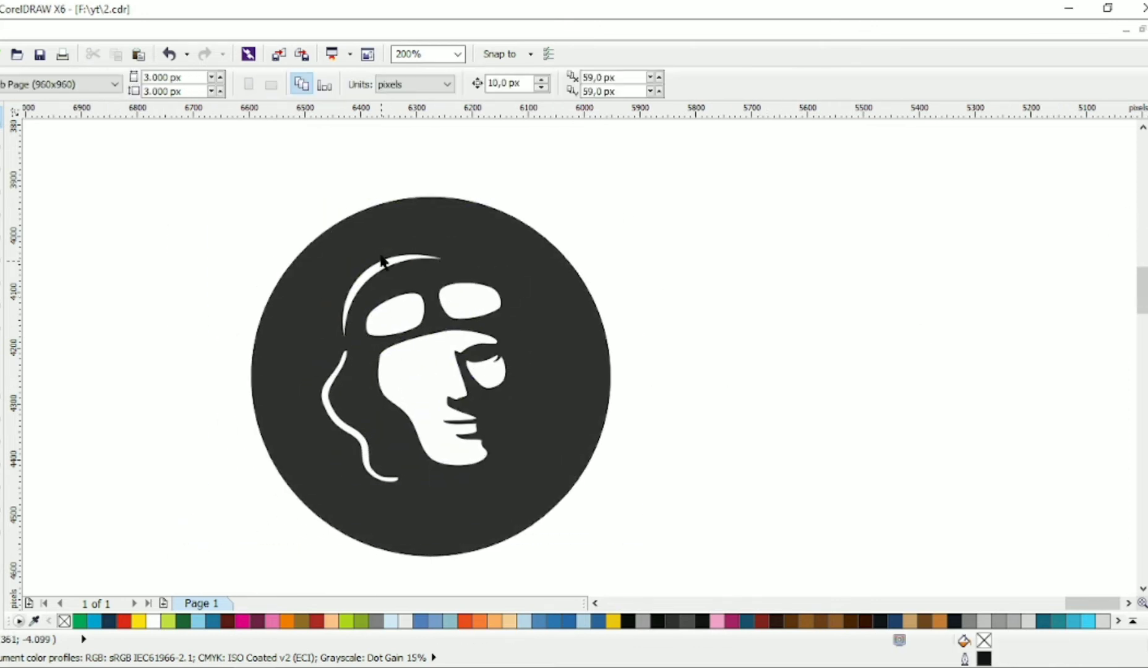
Step: Draw a closed seven-node goggle strap outline between the helmet band's lower tip and the left lens
scroll(395, 281, up, 1)
click(1, 202)
click(344, 346)
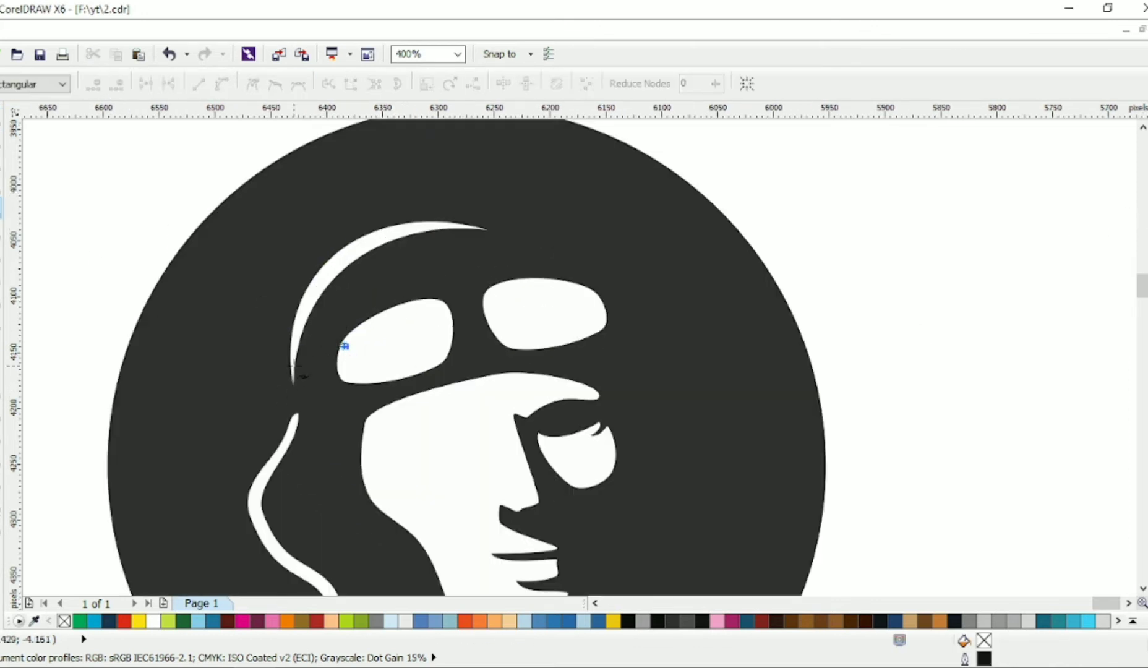
scroll(280, 383, up, 1)
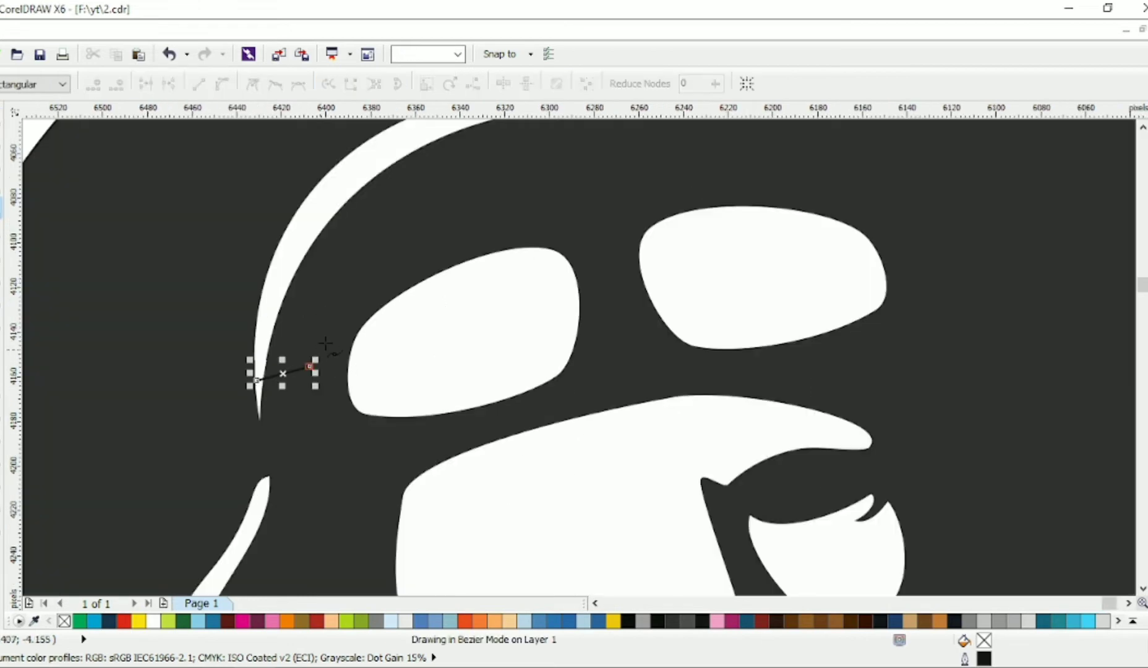
click(333, 329)
click(352, 432)
click(258, 381)
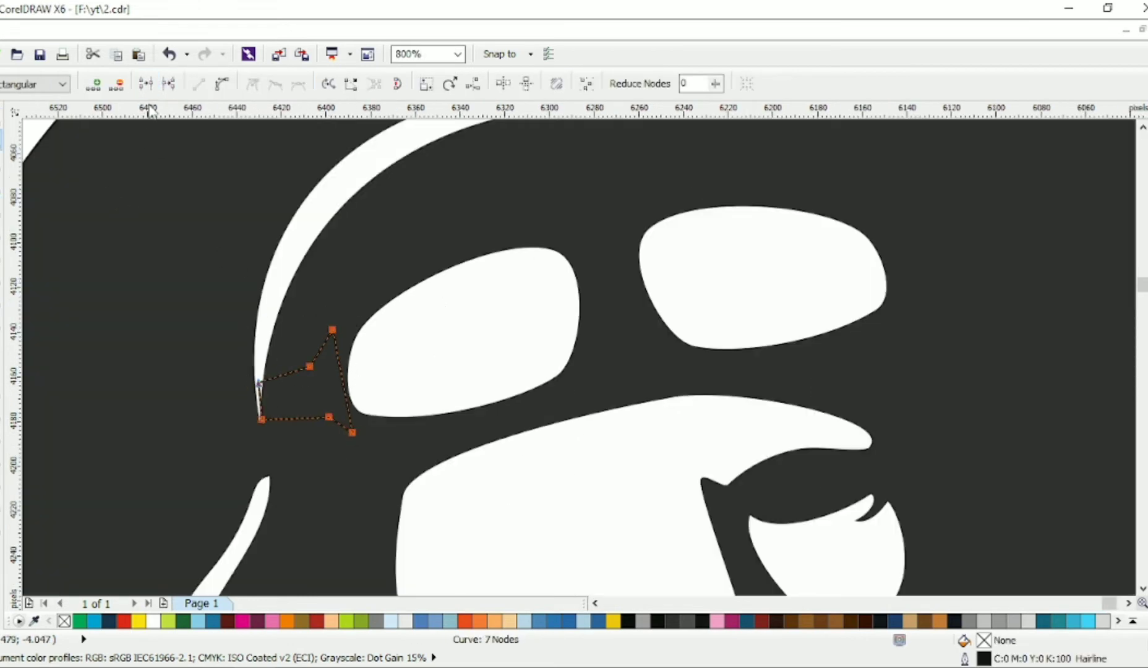
Step: Reposition the strap outline's nodes and curve its flared end to follow the left lens's edge
click(2, 140)
click(351, 428)
click(352, 432)
drag(352, 432, 361, 432)
drag(313, 367, 328, 371)
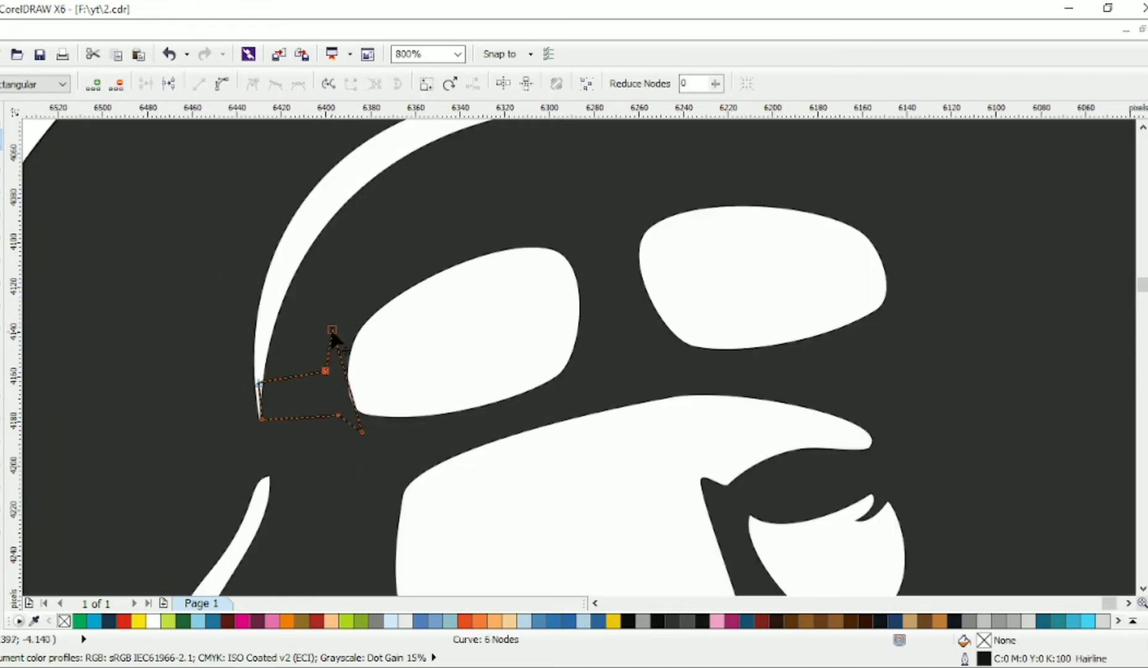
drag(333, 330, 340, 334)
mouse_move(352, 388)
mouse_down()
mouse_move(337, 389)
mouse_move(347, 378)
mouse_up()
scroll(310, 329, up, 1)
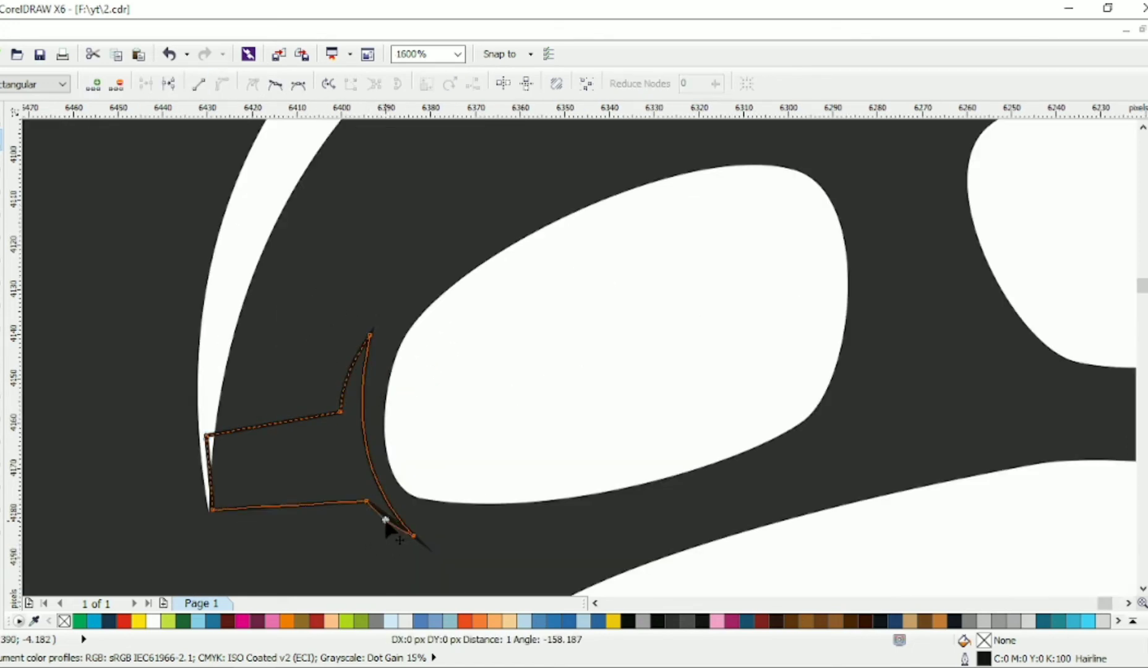
Step: Weld the strap outline to the head shape and clean up the nodes at its lower-left corner
key(space)
shift+click(254, 210)
click(504, 84)
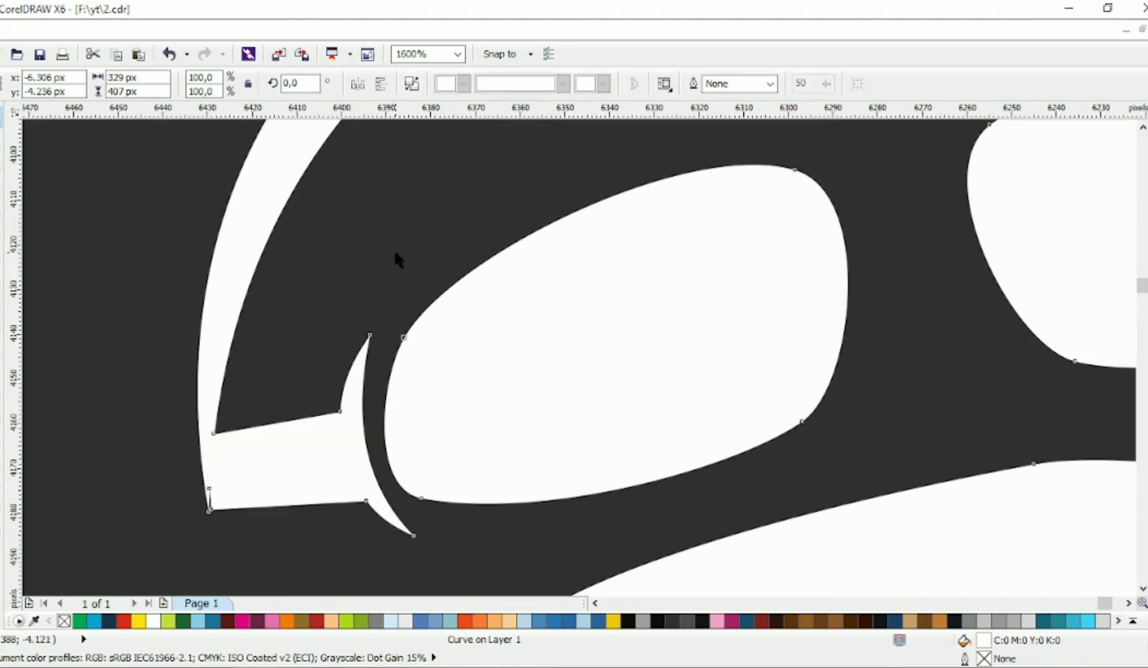
key(space)
double_click(211, 483)
double_click(211, 510)
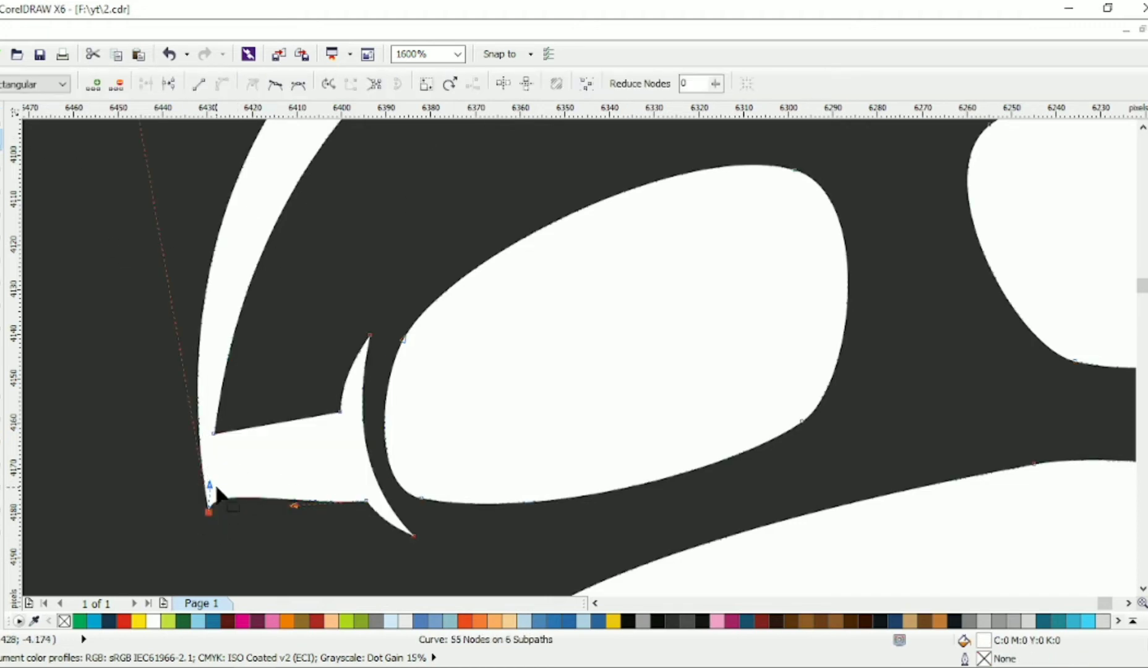
drag(209, 485, 266, 504)
Step: Refine the nodes and handles of the strap's flared end to leave an even gap beside the left lens
click(296, 453)
scroll(319, 401, down, 1)
mouse_move(364, 468)
mouse_down()
mouse_move(374, 460)
mouse_move(345, 473)
mouse_up()
scroll(374, 462, up, 1)
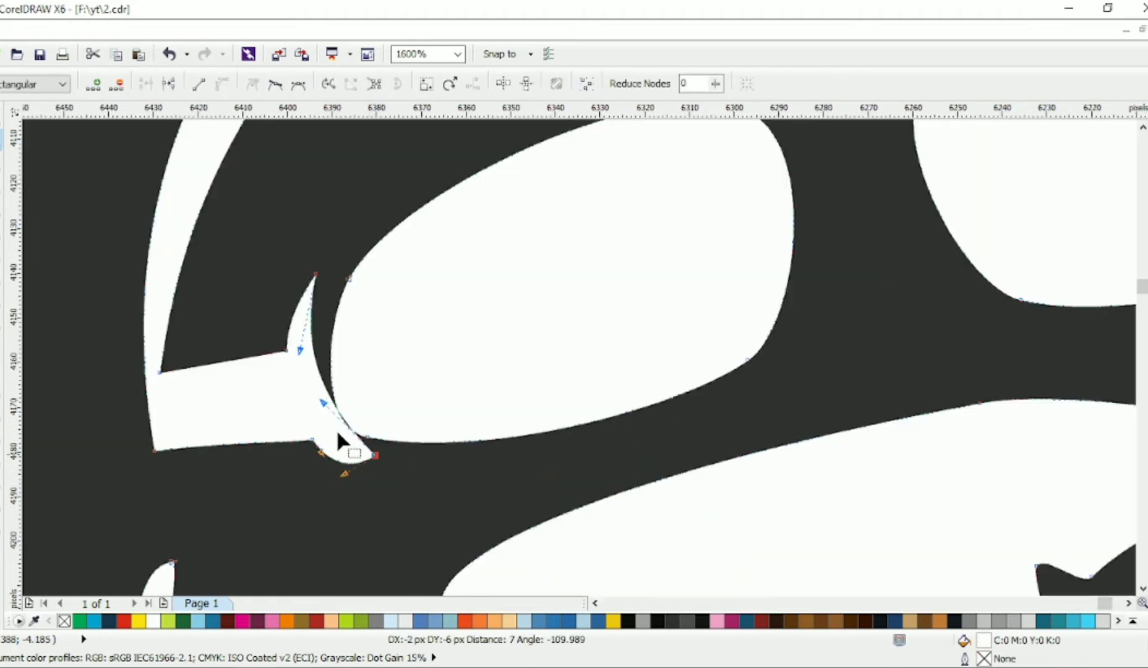
drag(324, 403, 324, 450)
drag(316, 274, 337, 259)
scroll(317, 338, down, 2)
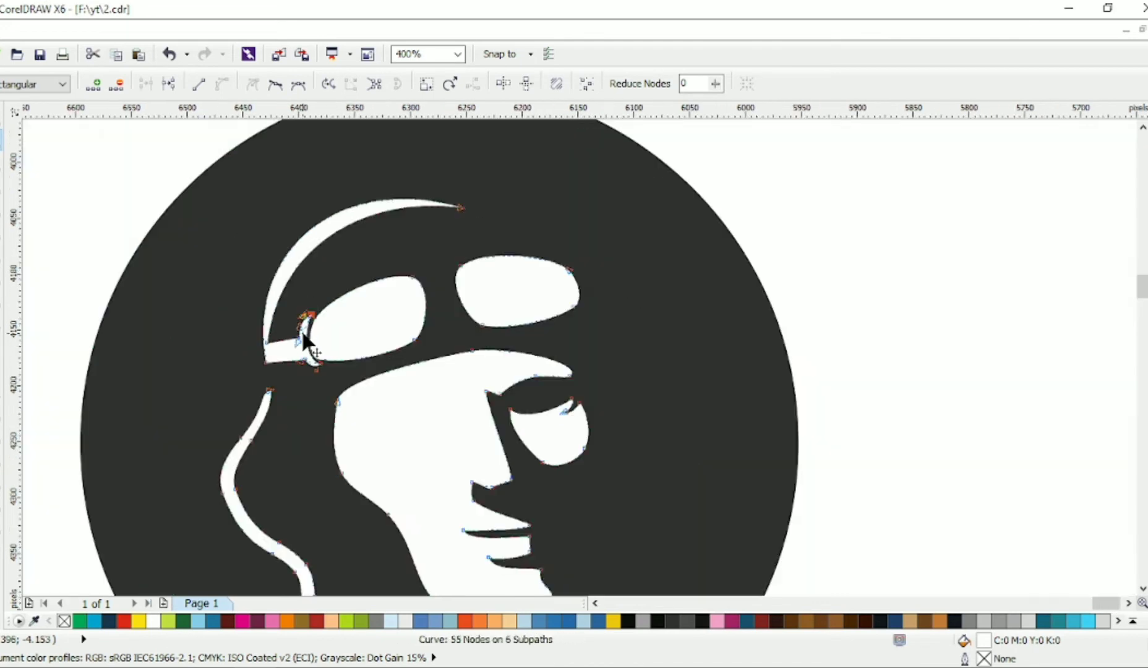
Step: Draw a closed four-node outline inside the left goggle lens
scroll(306, 356, up, 2)
scroll(312, 350, down, 1)
click(3, 204)
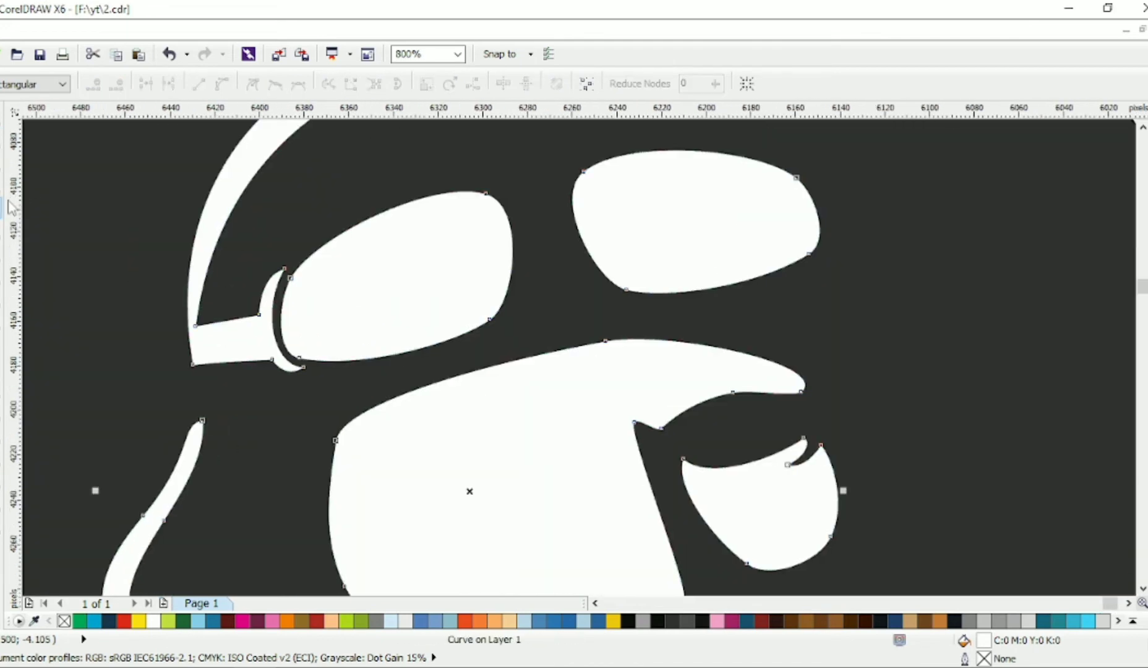
scroll(305, 276, up, 1)
click(295, 270)
scroll(295, 271, down, 1)
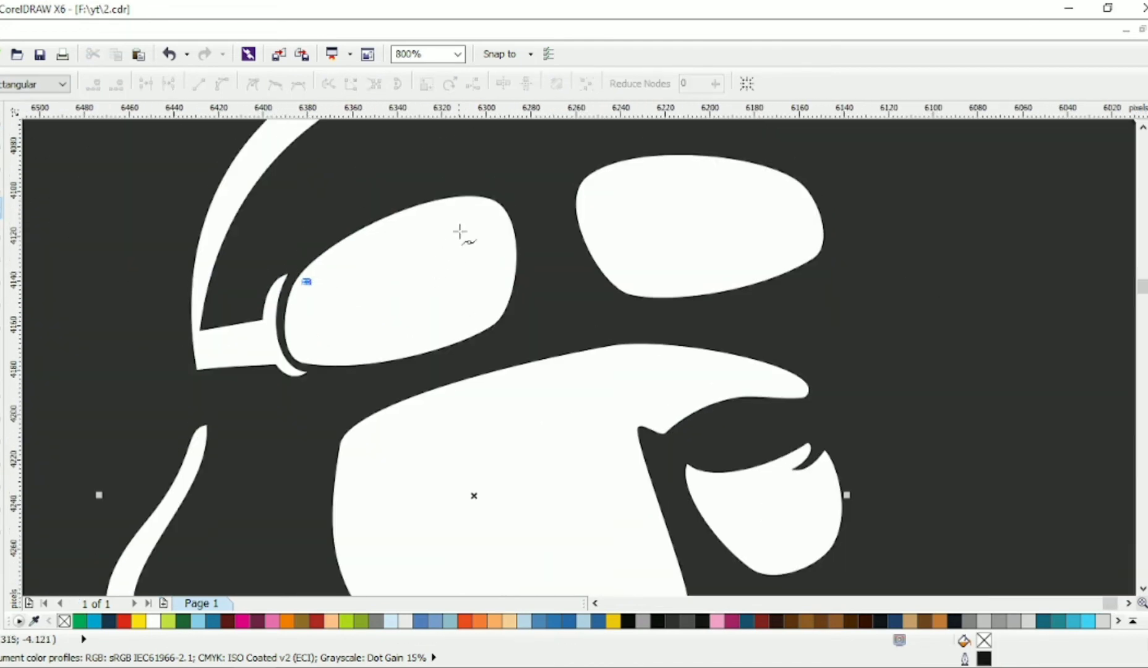
click(482, 214)
click(476, 317)
click(323, 343)
click(307, 283)
Step: Convert the inner lens outline to curves and bend its segments parallel to the lens's edge
key(F10)
click(271, 88)
drag(307, 283, 304, 283)
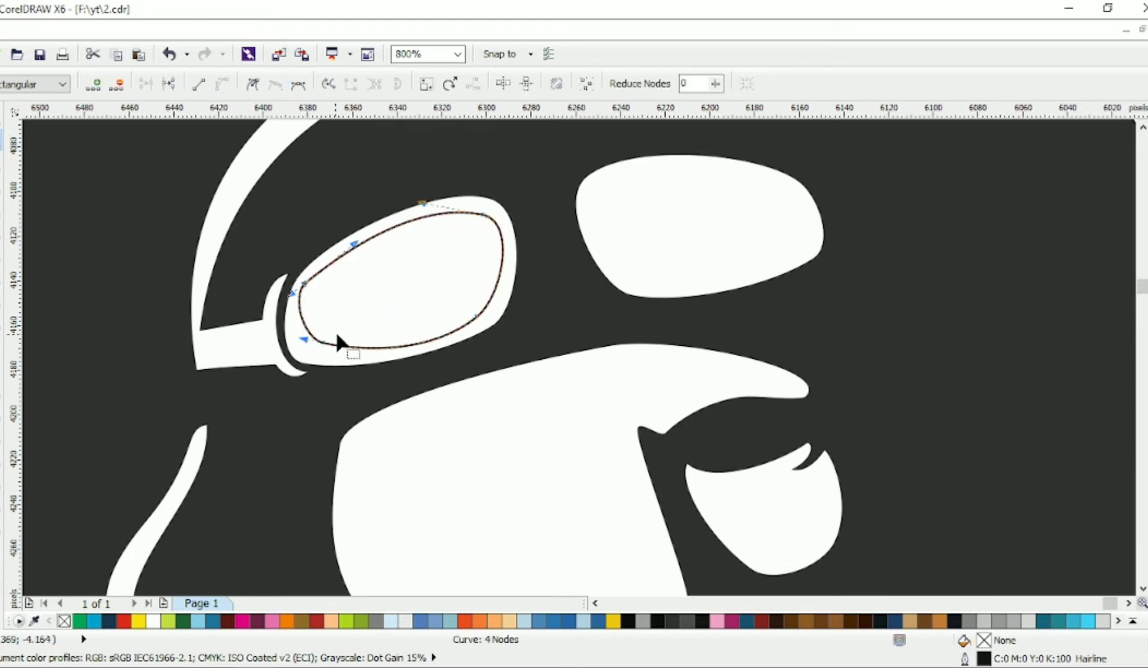
drag(323, 343, 355, 355)
drag(448, 287, 550, 334)
drag(476, 317, 476, 310)
drag(514, 221, 500, 220)
drag(428, 202, 460, 207)
drag(482, 214, 476, 215)
drag(502, 289, 488, 295)
Step: Fine-tune the lower edge and upper-left corner of the inner lens outline to even out the rim
click(442, 347)
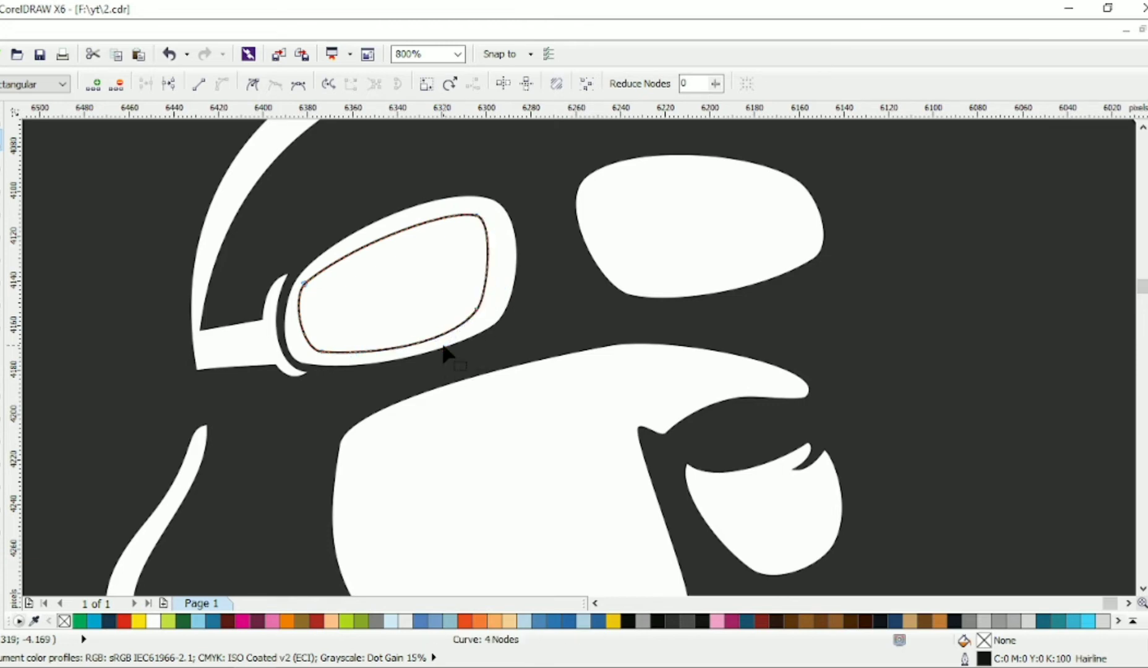
click(477, 309)
drag(443, 348, 451, 340)
click(322, 352)
drag(356, 355, 344, 357)
drag(304, 284, 313, 280)
drag(365, 242, 339, 249)
drag(322, 352, 329, 351)
Step: Copy the inner outline into the right lens, mirror it horizontally and rotate it to 201 degrees
key(space)
drag(423, 286, 729, 216)
right_click(682, 246)
click(358, 83)
click(729, 216)
drag(807, 306, 820, 264)
drag(766, 223, 751, 223)
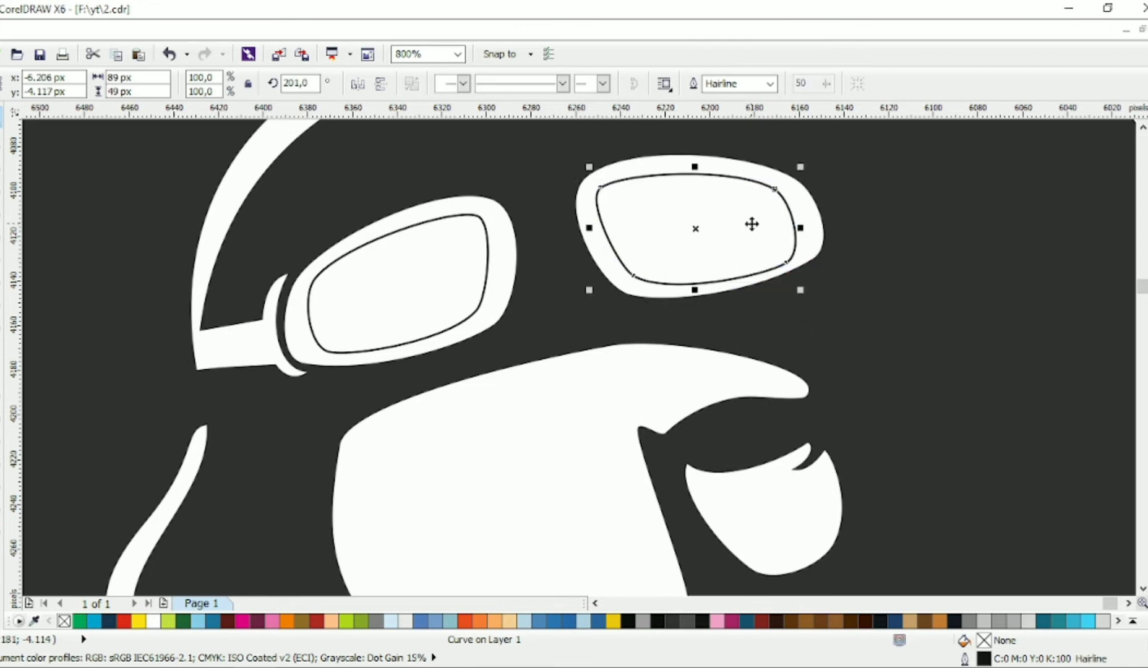
Step: Shrink both inner lens outlines slightly and recentre the right one within its lens
drag(802, 290, 798, 291)
drag(736, 241, 743, 239)
click(407, 287)
drag(494, 207, 488, 210)
Step: Combine both inner lens outlines with the white head shape to cut openings in the goggles
shift+click(580, 182)
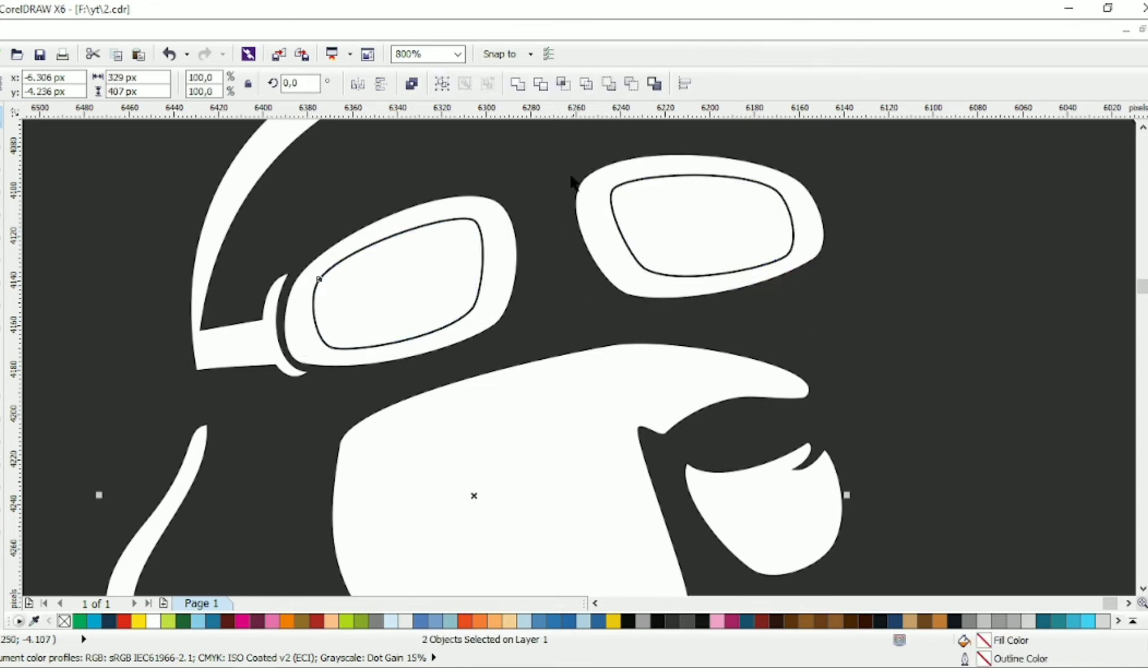
shift+click(582, 183)
shift+click(645, 190)
key(ctrl+l)
shift+click(492, 203)
key(ctrl+l)
Step: Draw a three-node highlight line inside the upper-right corner of the left lens
key(F5)
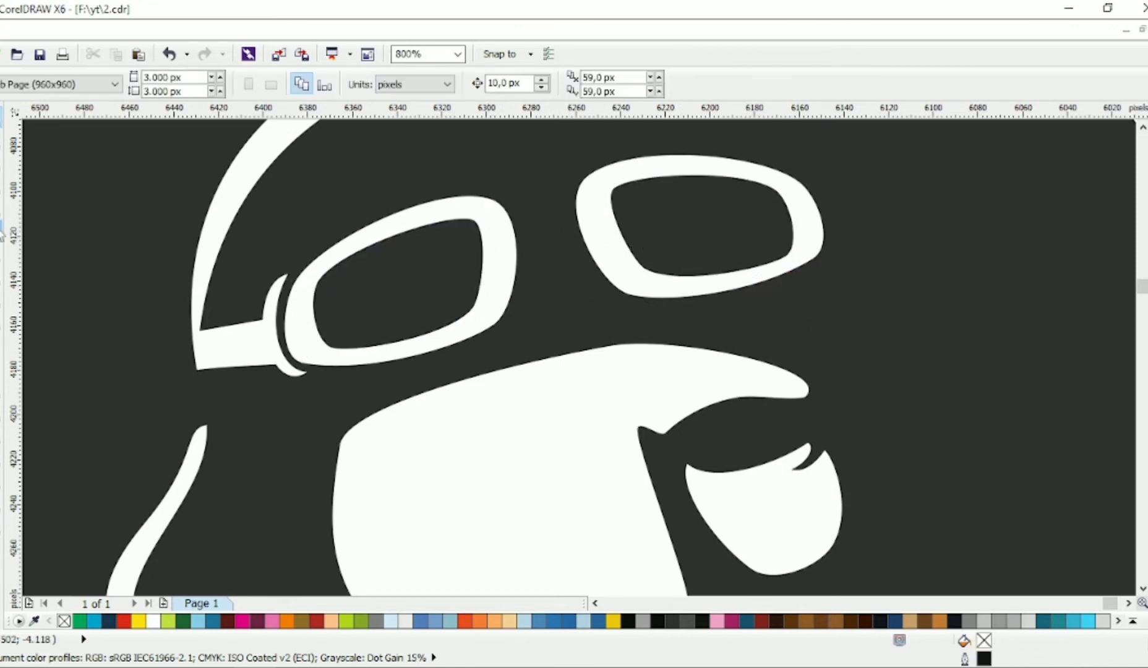
scroll(372, 280, up, 1)
click(436, 216)
click(562, 186)
click(550, 301)
Step: Convert the highlight line to curves and round it to follow the lens's corner
key(F10)
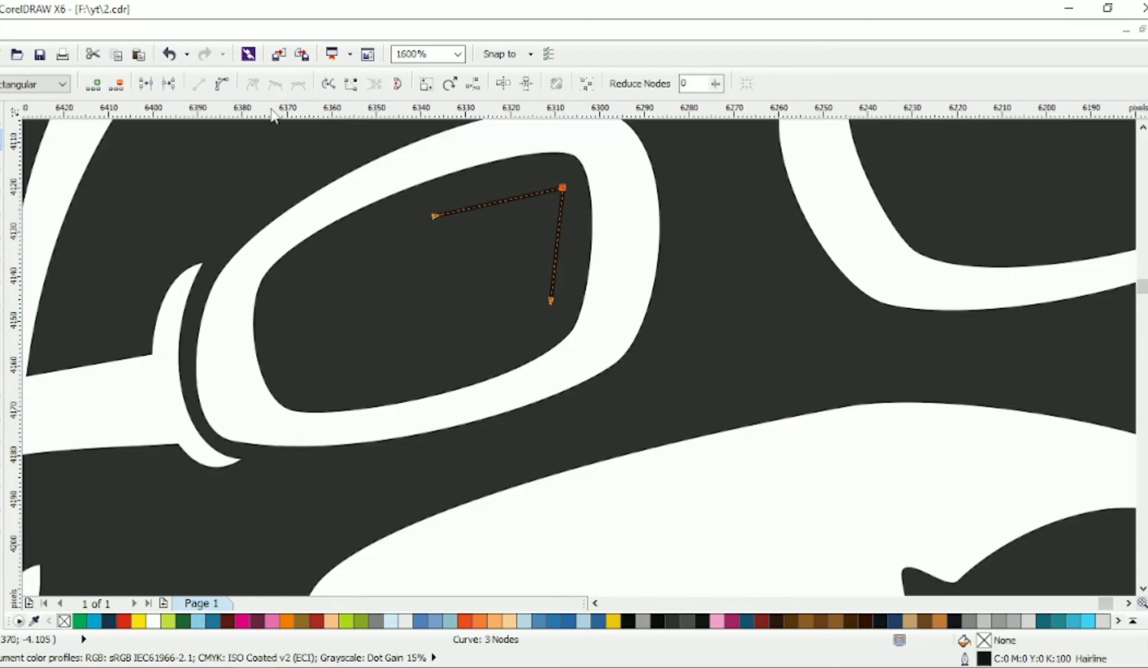
click(280, 85)
drag(435, 215, 446, 212)
drag(488, 203, 485, 197)
click(550, 301)
drag(591, 212, 576, 199)
drag(530, 162, 549, 172)
drag(563, 187, 554, 188)
drag(555, 266, 561, 266)
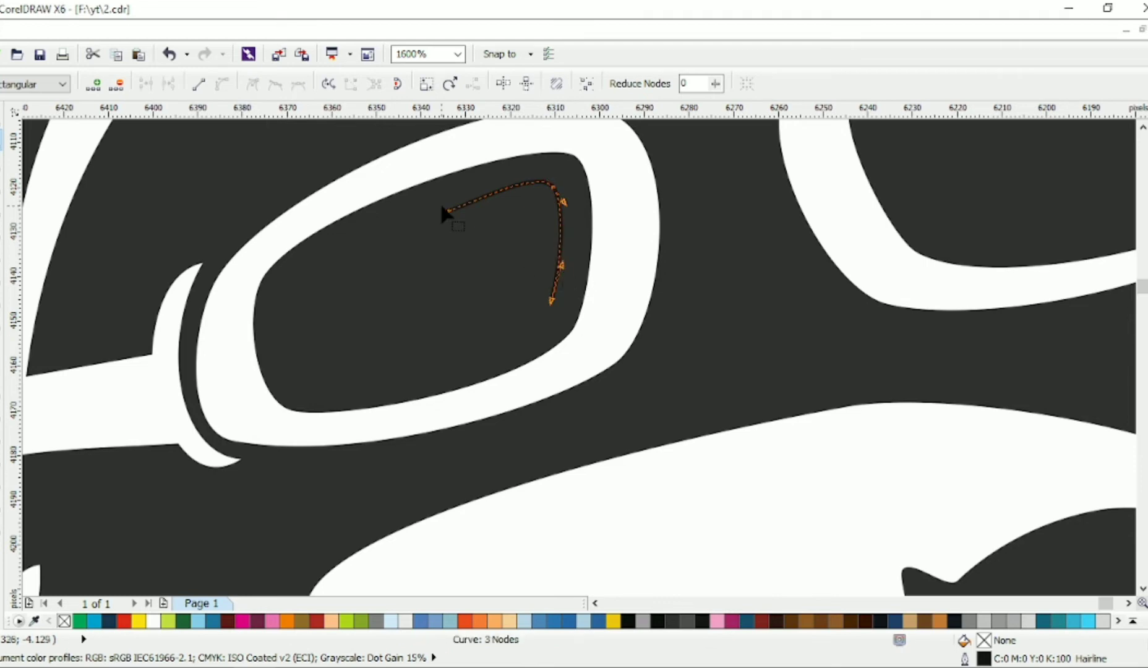
Step: Thicken the highlight line's outline and convert the outline to an object
click(1, 120)
click(784, 85)
click(761, 162)
key(ctrl+shift+q)
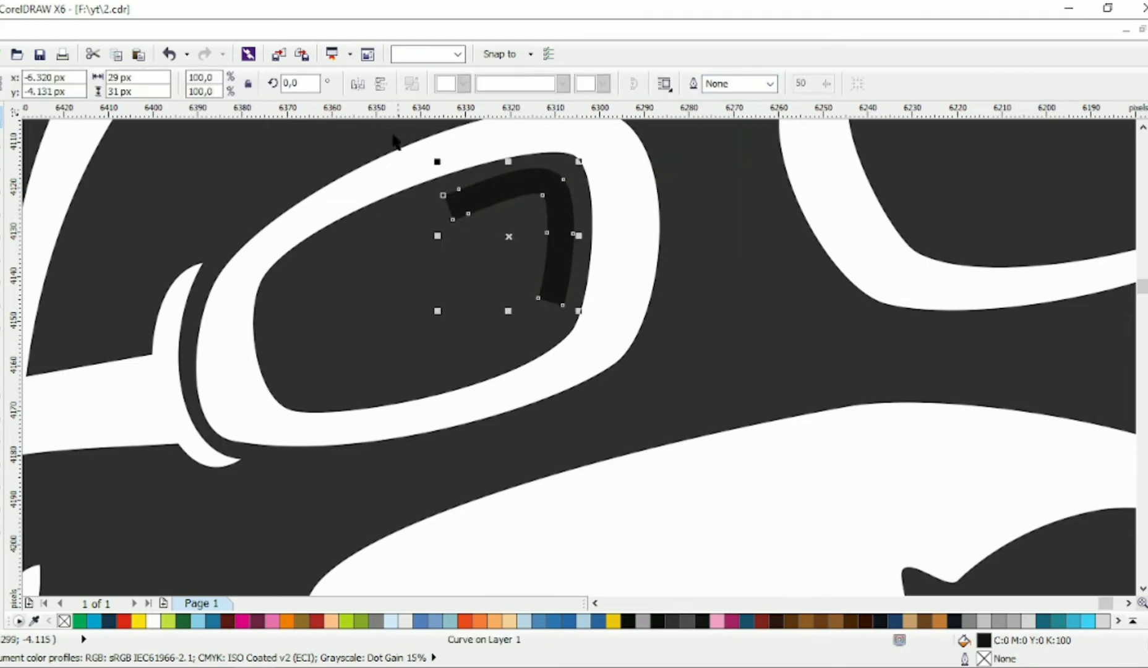
Step: Delete extra nodes at the highlight's left end and reshape it into a tapered tip
double_click(2, 139)
click(221, 84)
double_click(468, 213)
double_click(453, 219)
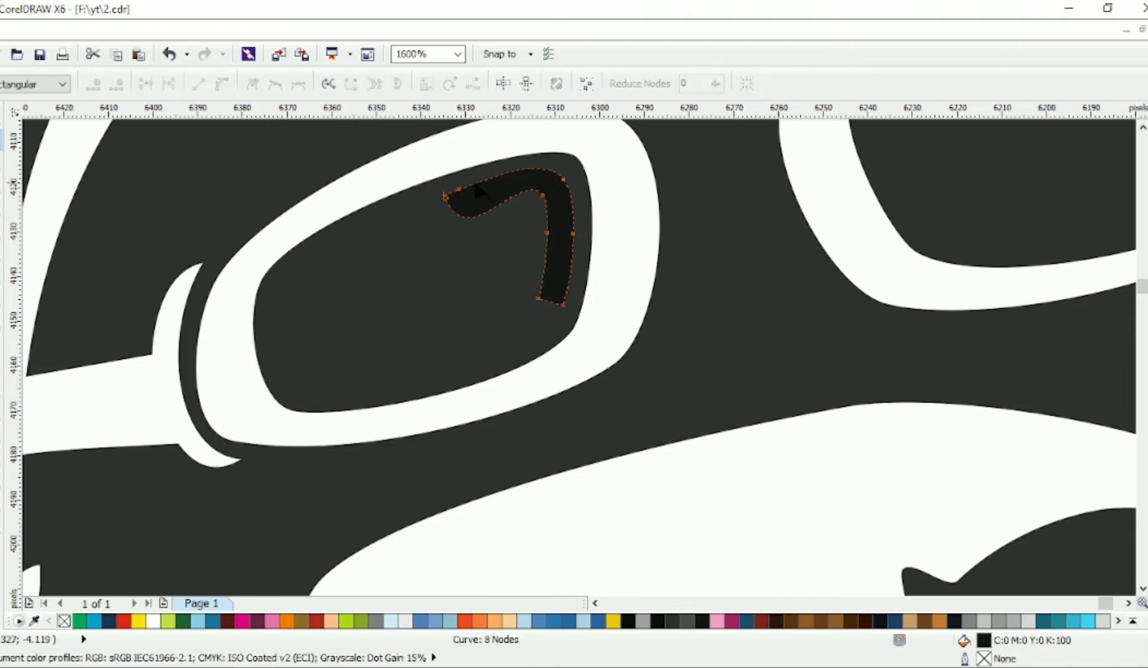
double_click(459, 190)
click(446, 196)
drag(466, 256, 450, 217)
Step: Delete the extra nodes along the highlight's lower arm to taper it to a point
double_click(538, 298)
double_click(547, 233)
double_click(573, 234)
click(563, 305)
key(space)
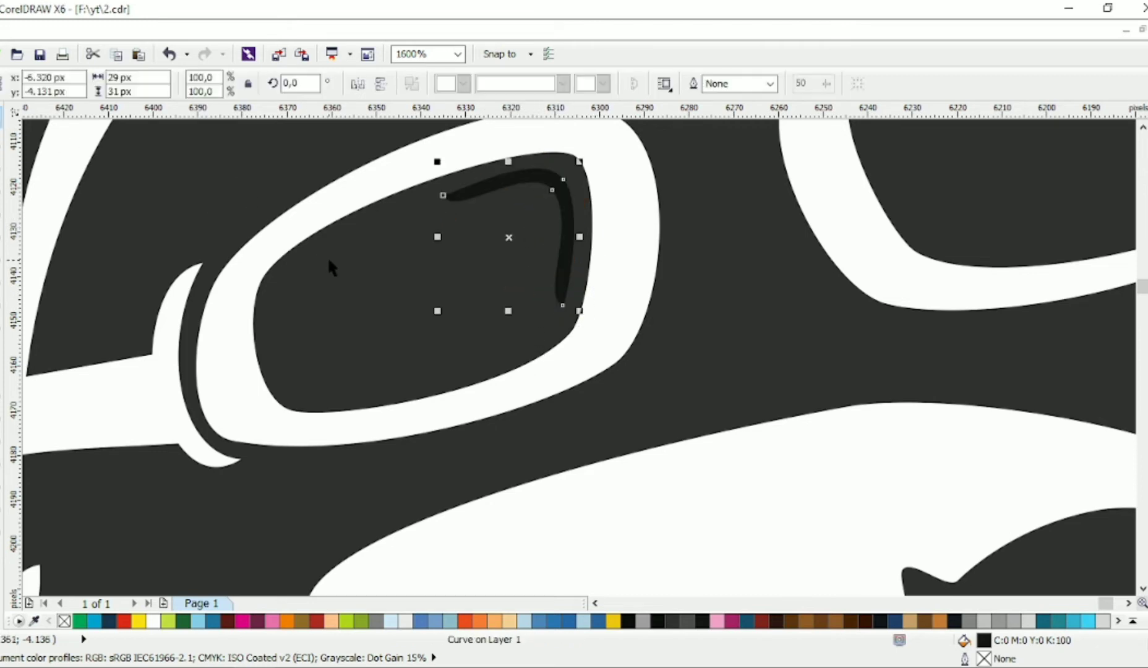
Step: Copy the highlight into the right lens and move its nodes to follow that lens's upper-right corner
scroll(328, 260, down, 1)
scroll(733, 174, up, 1)
key(space)
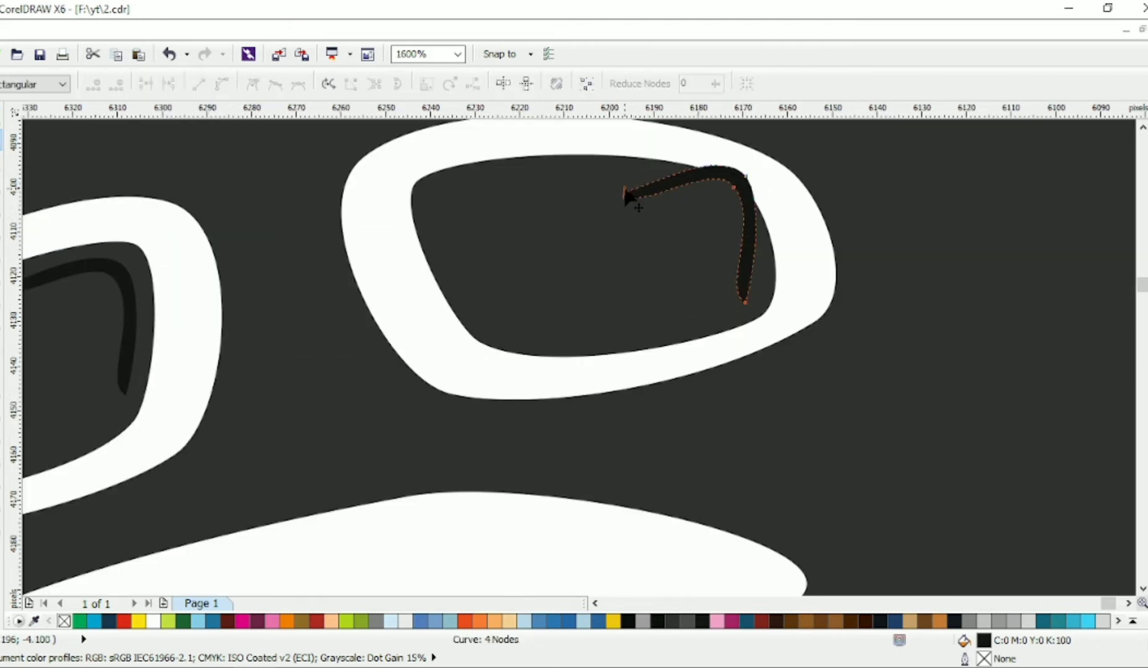
drag(630, 192, 611, 173)
drag(734, 187, 719, 209)
drag(746, 302, 746, 281)
drag(718, 209, 730, 198)
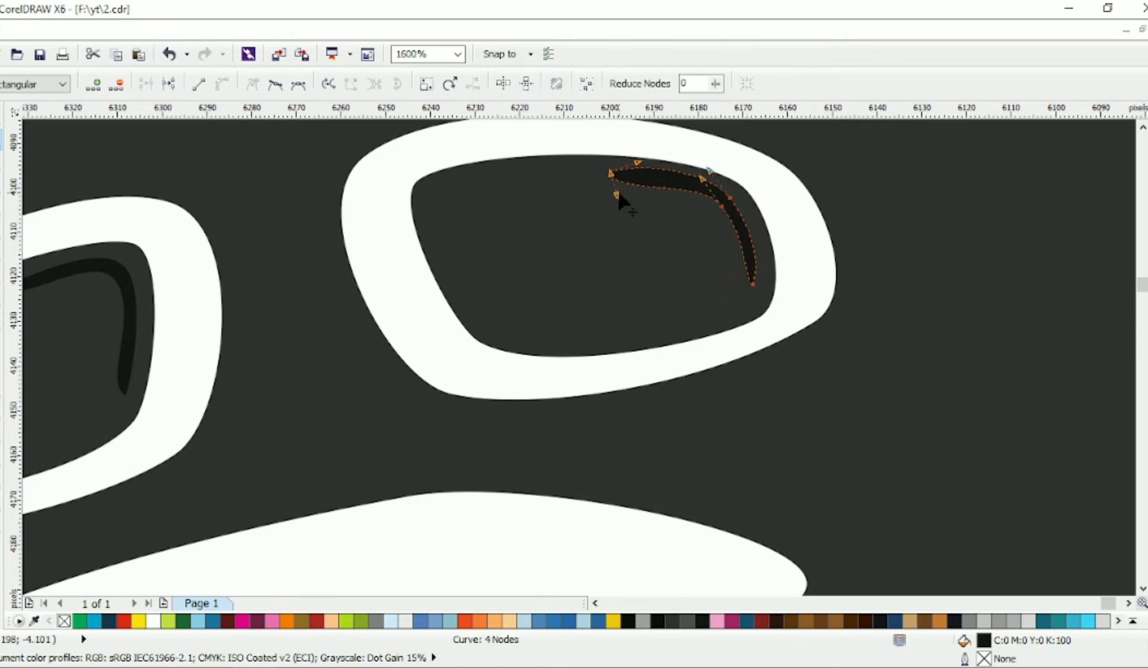
Step: Adjust the right lens highlight slightly and weld both highlights to the white head shape
scroll(735, 196, down, 1)
click(1, 116)
scroll(567, 174, up, 1)
drag(836, 190, 837, 196)
shift+click(301, 283)
shift+click(331, 241)
click(518, 84)
scroll(529, 234, down, 2)
click(949, 226)
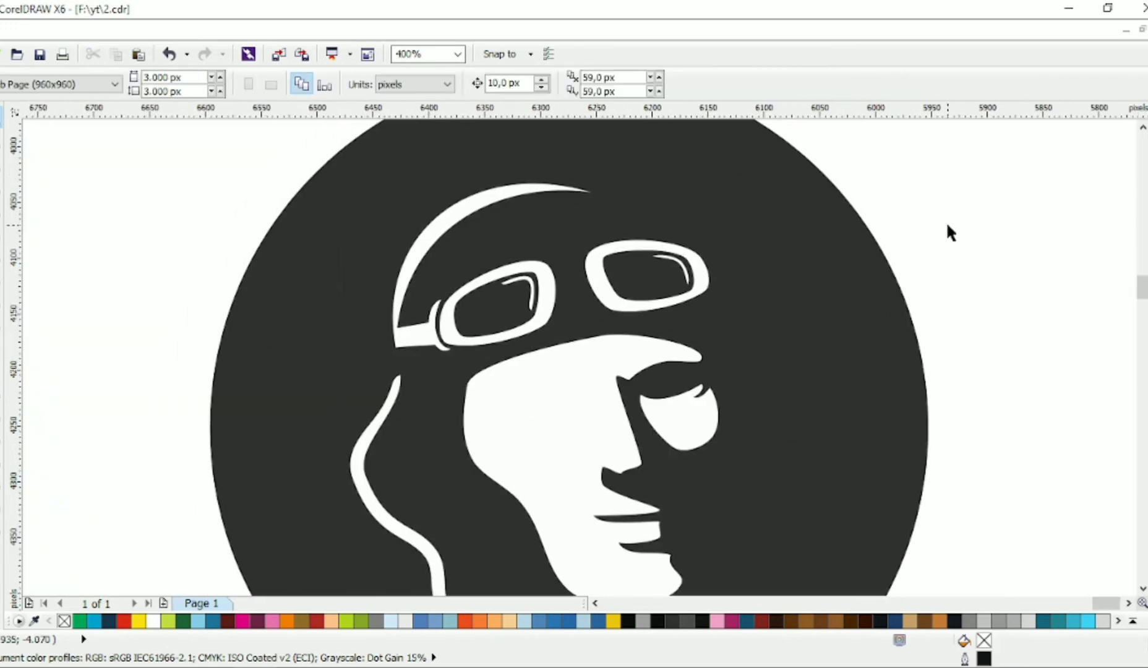
Step: Round the nose tip and nostril by moving the nodes and bending the curves along the nose's underside
scroll(644, 473, up, 1)
click(2, 139)
scroll(599, 478, up, 1)
click(586, 446)
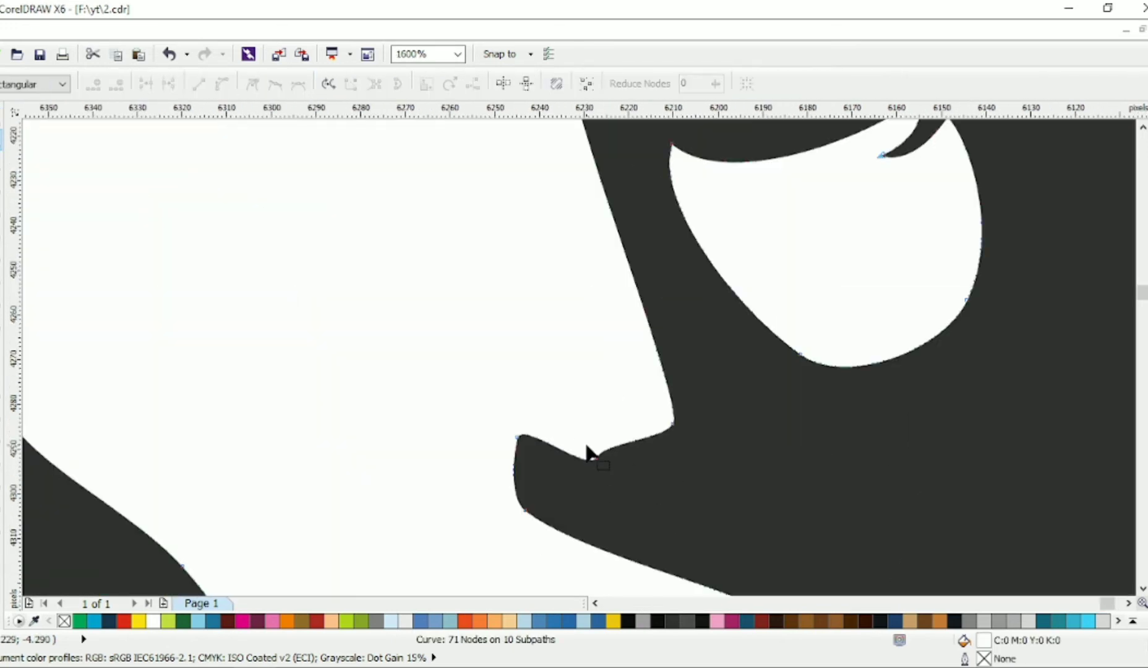
drag(585, 445, 615, 472)
drag(662, 440, 660, 472)
drag(621, 408, 596, 462)
drag(506, 456, 499, 450)
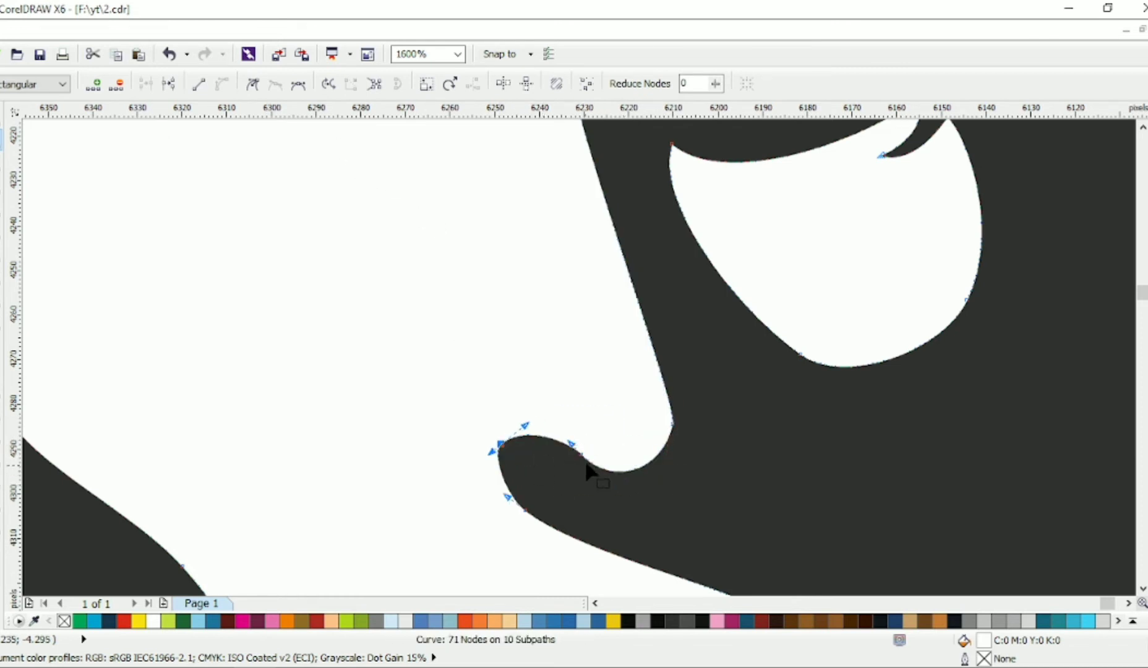
Step: Lower the nostril's curve node slightly and delete the extra node beside it
click(566, 456)
click(500, 447)
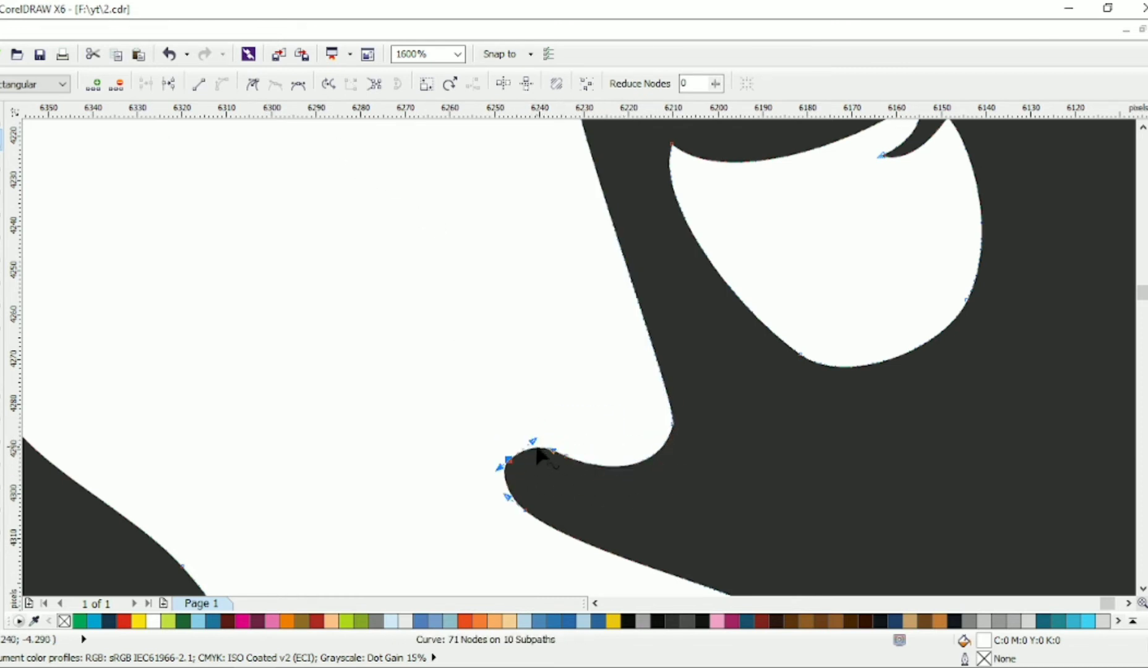
key(Delete)
scroll(603, 459, down, 2)
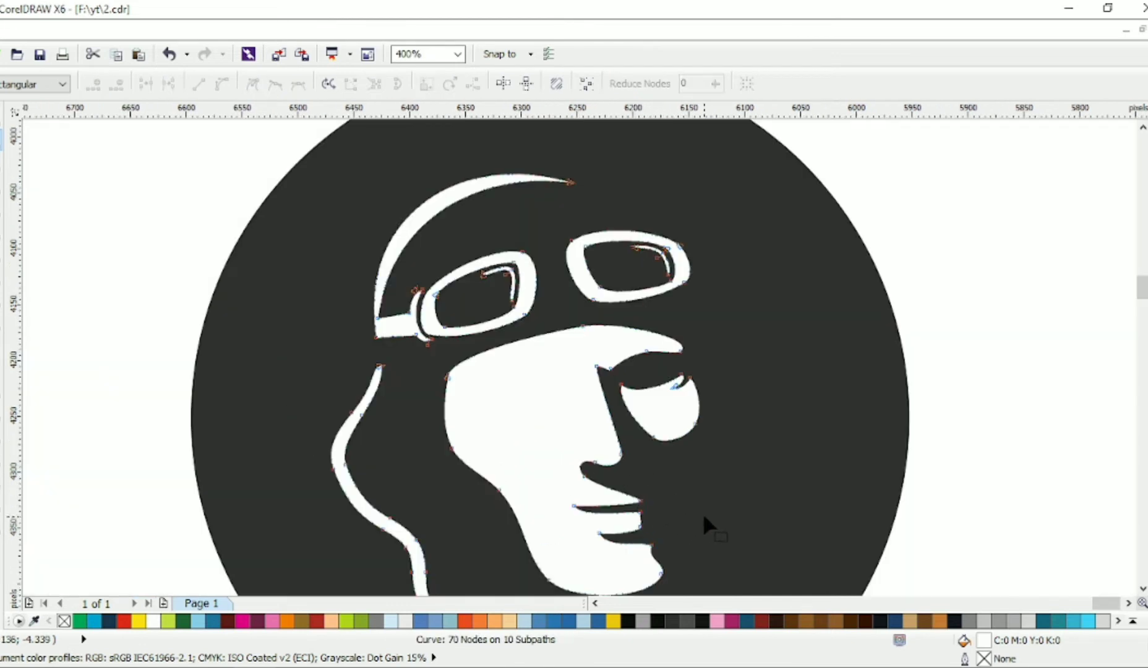
scroll(666, 504, down, 2)
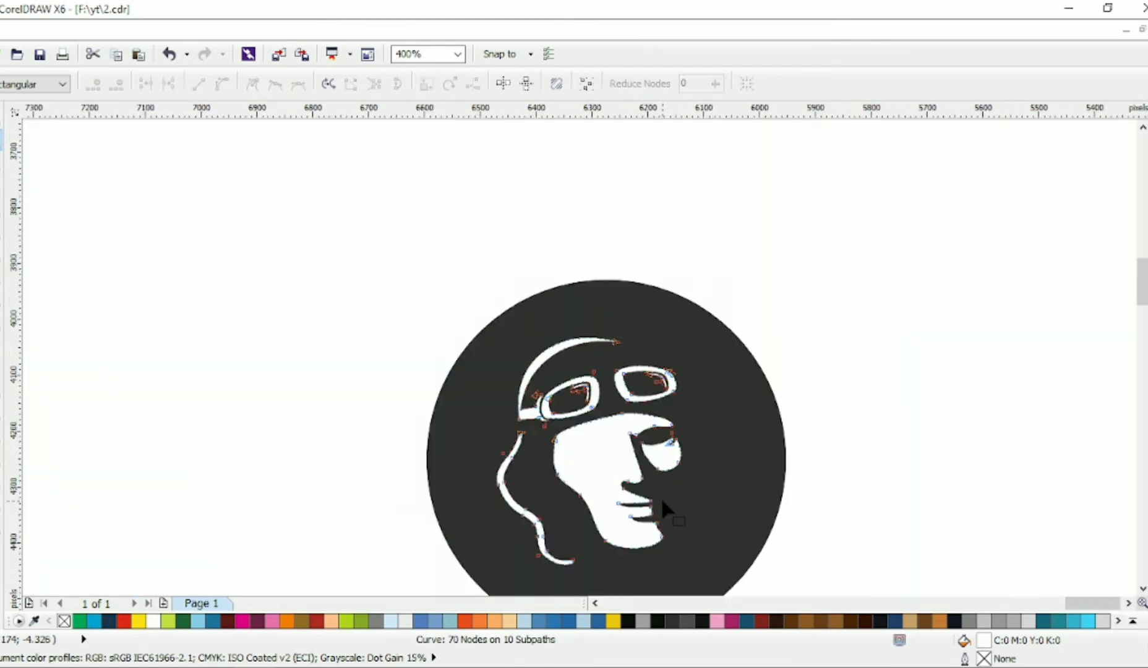
Step: Draw a slanted line on the left cheek area below the left goggle and bend it into an almond-shaped eye outline
scroll(649, 433, up, 2)
scroll(502, 398, up, 1)
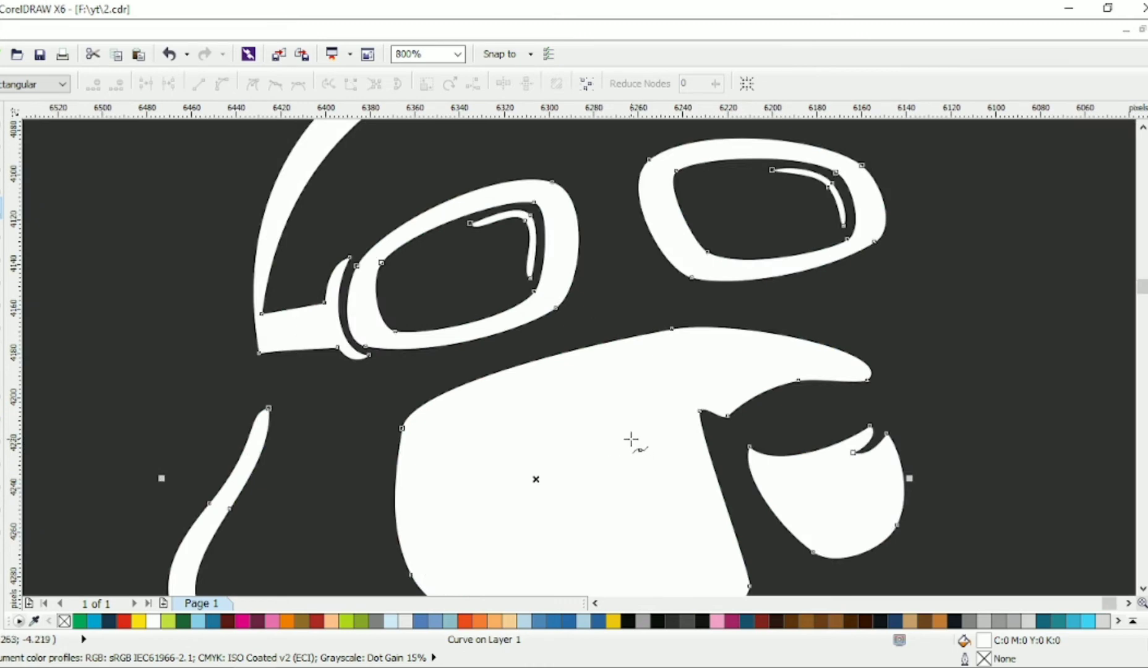
click(628, 438)
click(486, 506)
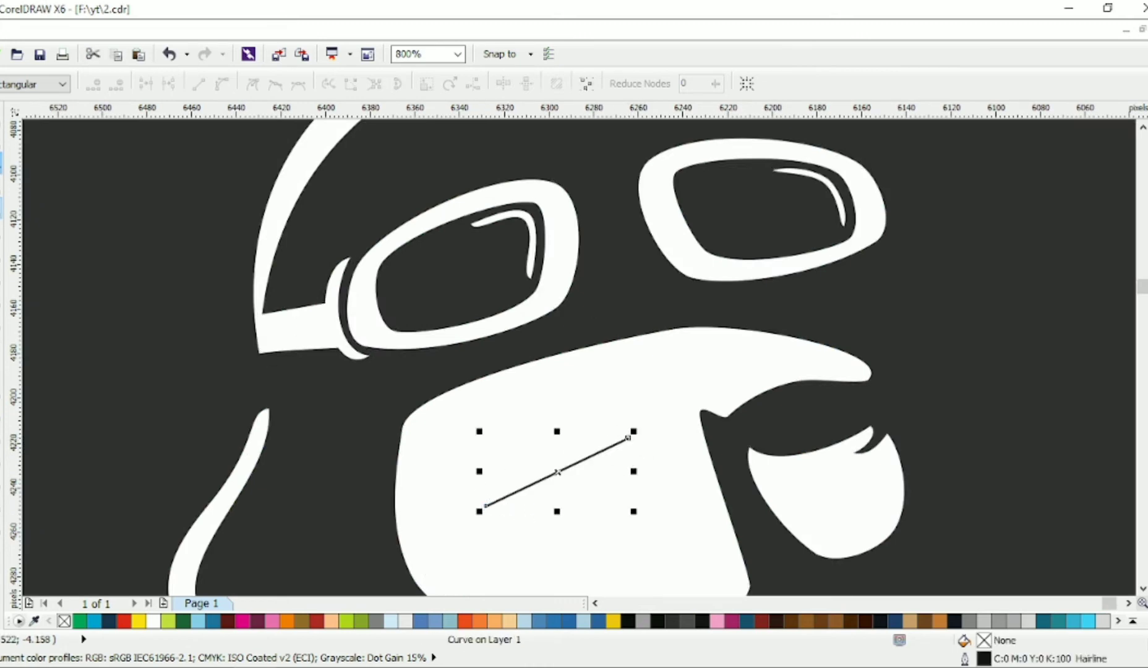
key(F10)
drag(482, 385, 688, 520)
drag(559, 473, 531, 444)
drag(563, 468, 582, 498)
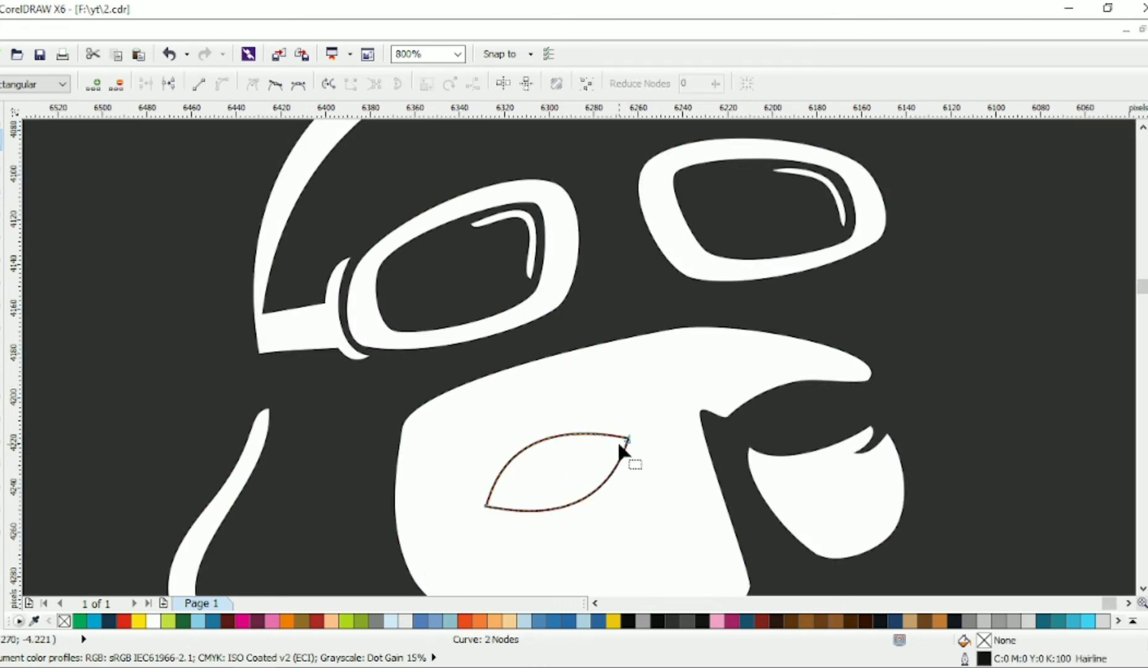
Step: Add nodes at the eye outline's right end and shape it into a flared corner with two pointed tips
mouse_move(628, 438)
mouse_down()
mouse_move(630, 452)
mouse_move(604, 456)
mouse_move(627, 442)
mouse_up()
double_click(606, 444)
drag(606, 507, 635, 482)
click(603, 487)
double_click(608, 488)
double_click(616, 481)
mouse_move(613, 474)
mouse_down()
mouse_move(627, 449)
mouse_move(639, 453)
mouse_move(609, 458)
mouse_up()
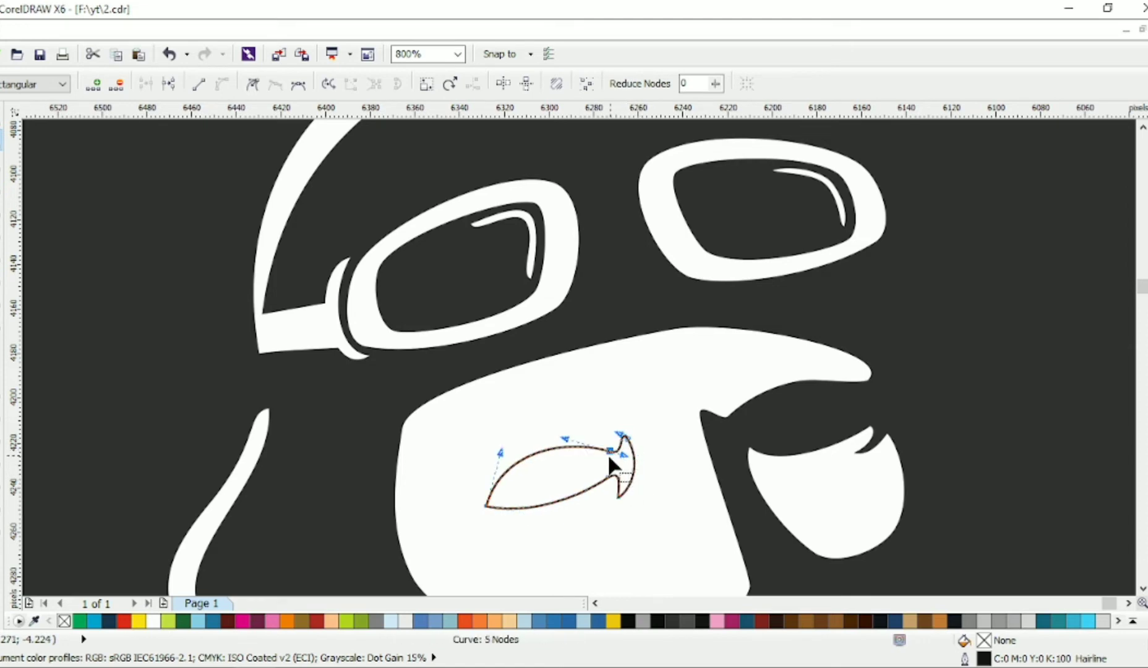
Step: Add nodes at the eye outline's left end, pull the corner downward and round the upper curve
double_click(507, 508)
drag(487, 507, 534, 541)
drag(515, 470, 418, 462)
double_click(483, 476)
drag(498, 457, 512, 431)
drag(582, 444, 588, 437)
drag(610, 451, 607, 445)
Step: Refine the nodes and handles at the eye's lower-left corner into a small pointed hook
drag(477, 520, 517, 537)
drag(482, 506, 483, 525)
drag(507, 508, 495, 508)
drag(529, 507, 547, 516)
Step: Combine the eye outline with the white head shape so that it cuts out the eye
scroll(536, 488, down, 1)
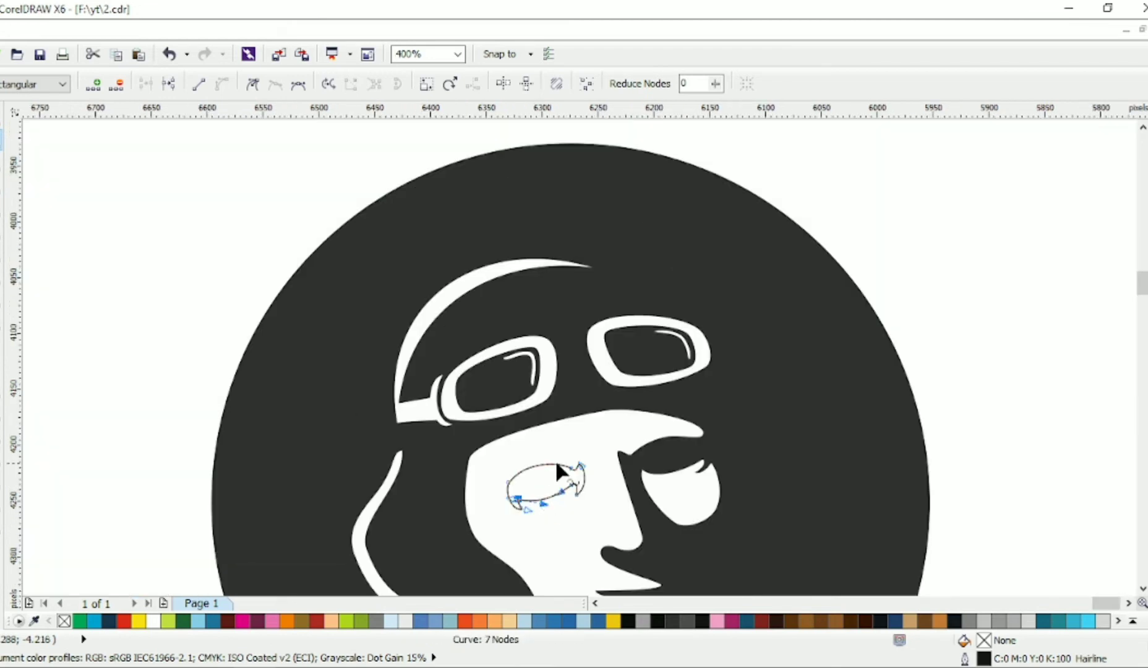
scroll(560, 458, down, 3)
key(space)
shift+click(549, 411)
key(ctrl+l)
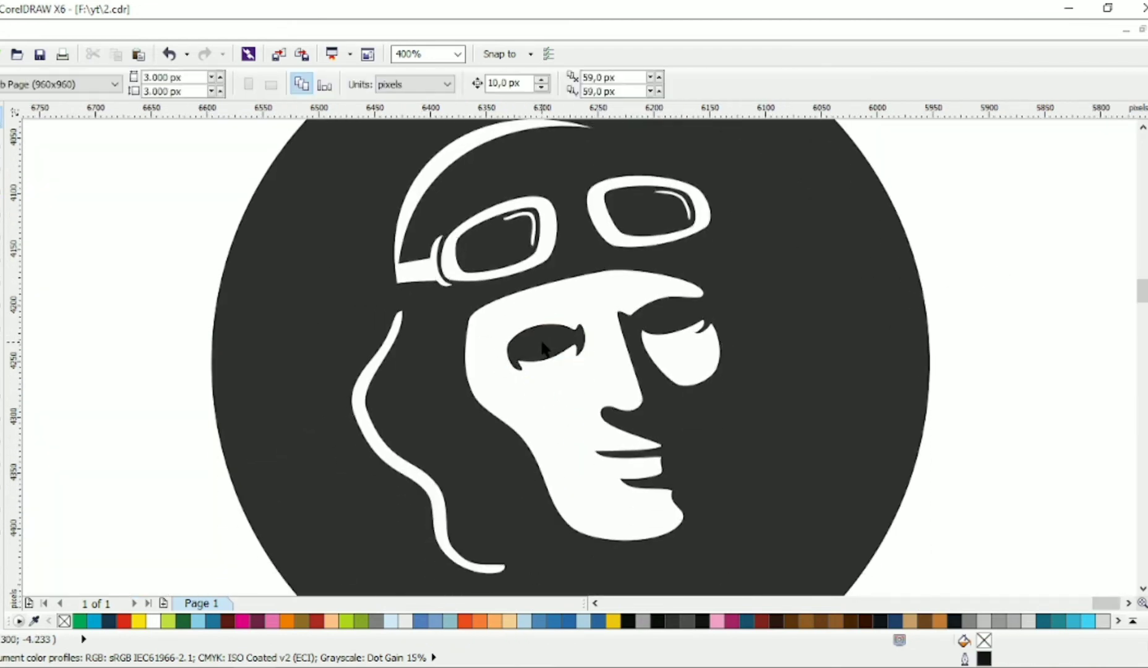
Step: Adjust the node at the jaw's lower-left corner to sharpen the jawline
key(F10)
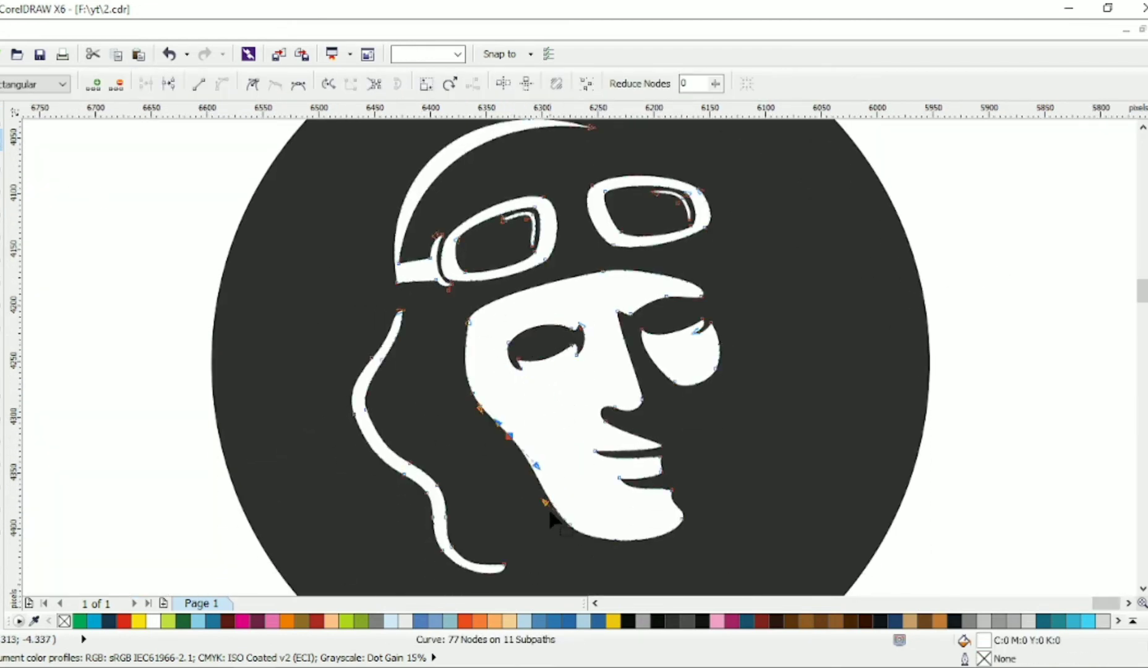
click(570, 525)
drag(554, 526, 558, 527)
scroll(507, 482, right, 1)
click(1, 118)
scroll(279, 307, down, 1)
click(619, 338)
Step: Break the combined white head curve apart into separate shapes
scroll(432, 322, up, 1)
scroll(431, 328, up, 1)
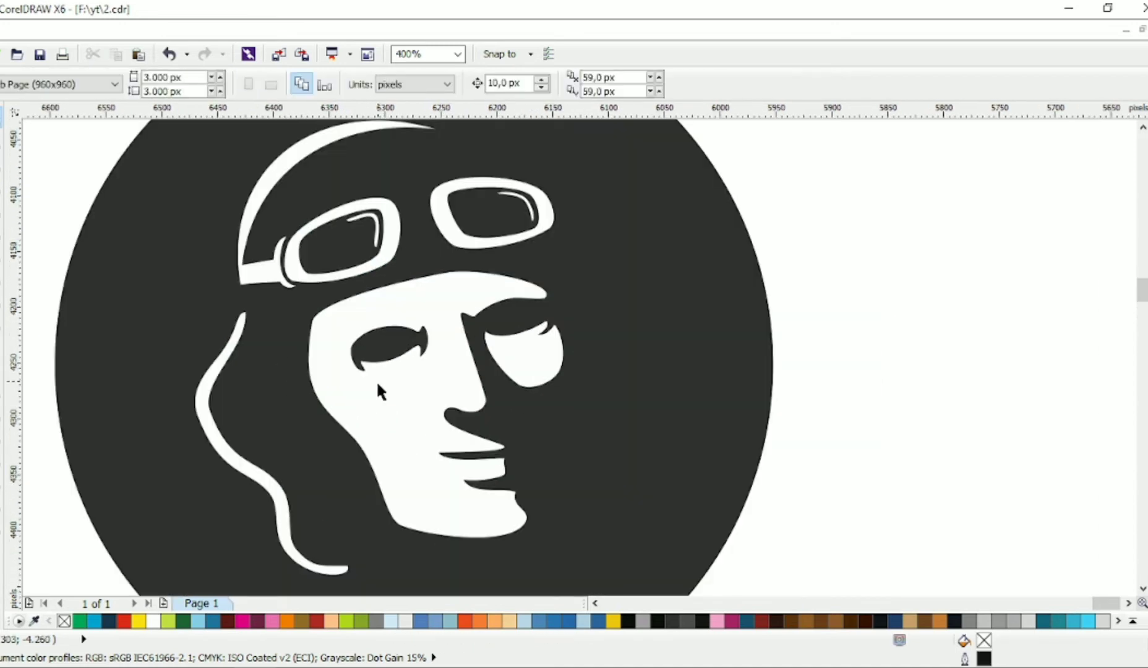
click(377, 375)
key(F10)
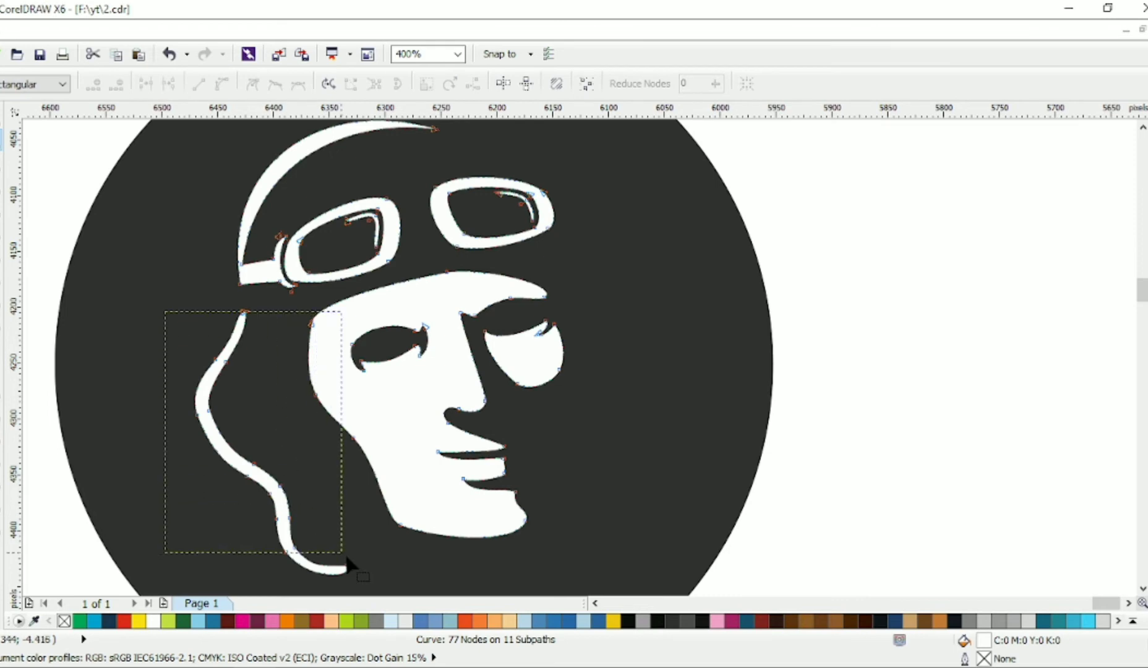
drag(346, 559, 347, 562)
key(space)
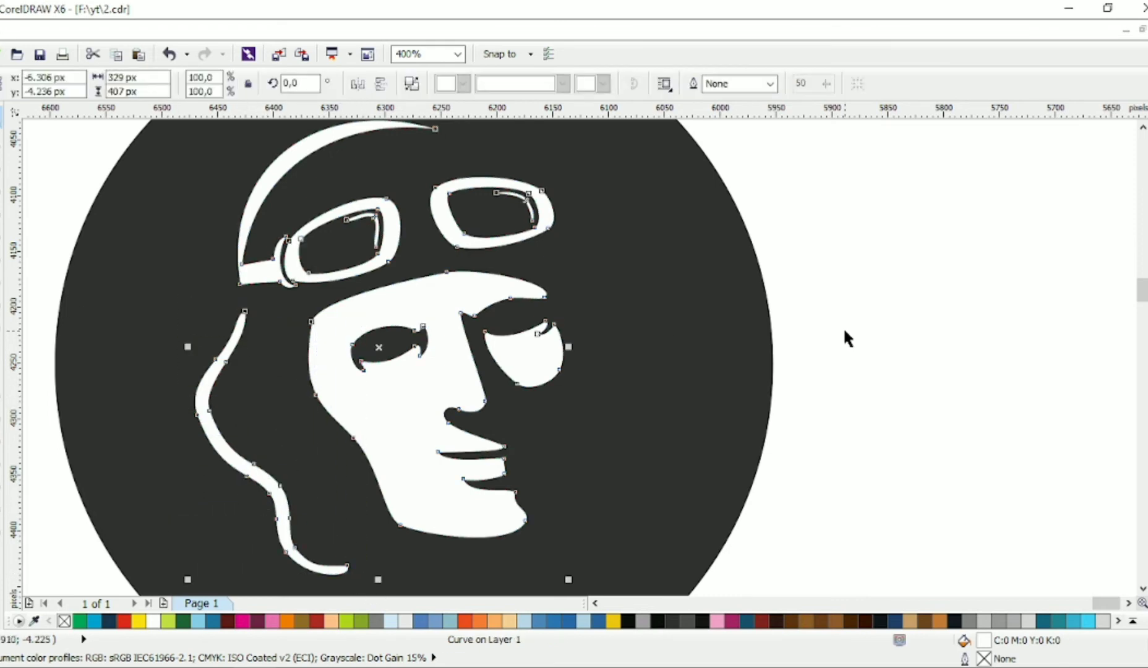
key(ctrl+k)
Step: Fill the separated left eye shape with 90% black
drag(807, 251, 342, 398)
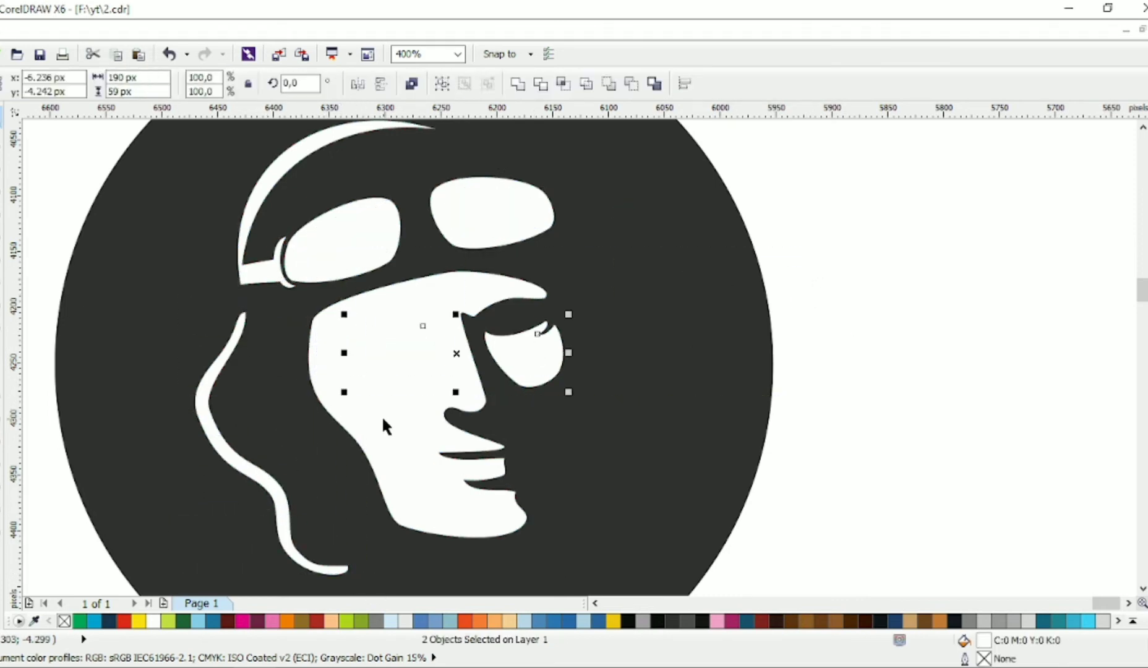
click(939, 352)
drag(40, 289, 459, 433)
click(1147, 266)
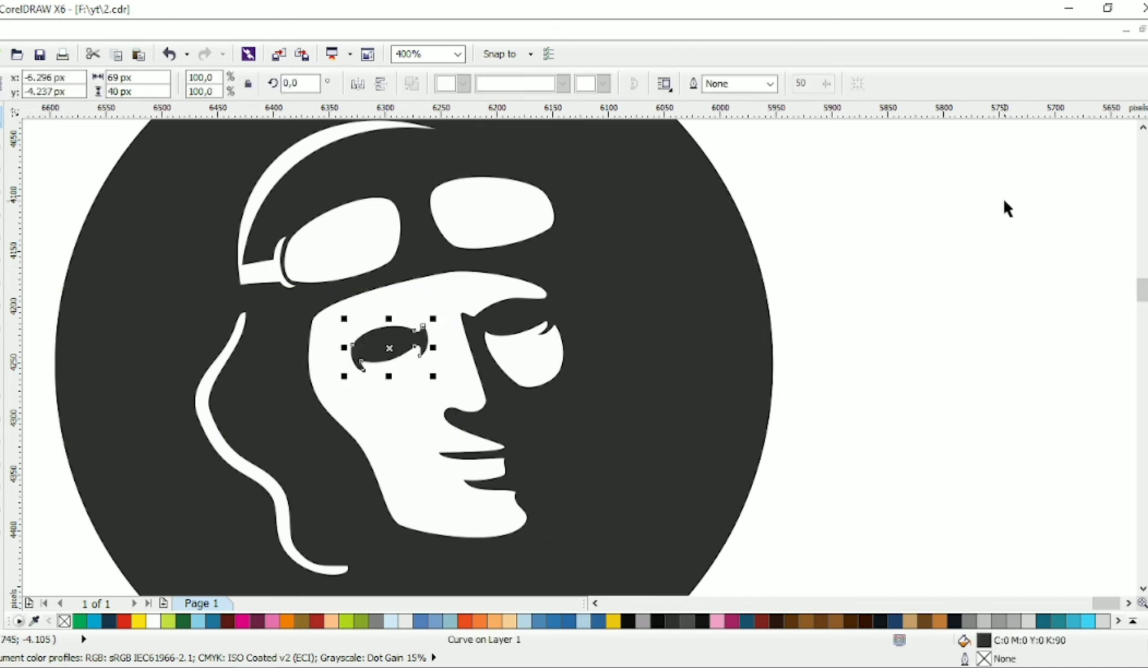
Step: Enlarge the face together with its eye shapes slightly and move them down, away from the goggles
click(909, 293)
click(421, 432)
shift+click(402, 348)
shift+click(534, 345)
drag(573, 265, 582, 259)
drag(479, 291, 480, 316)
Step: Fill the goggles' inner lens shapes with 90% black, leaving the outer frames white
drag(761, 153, 286, 296)
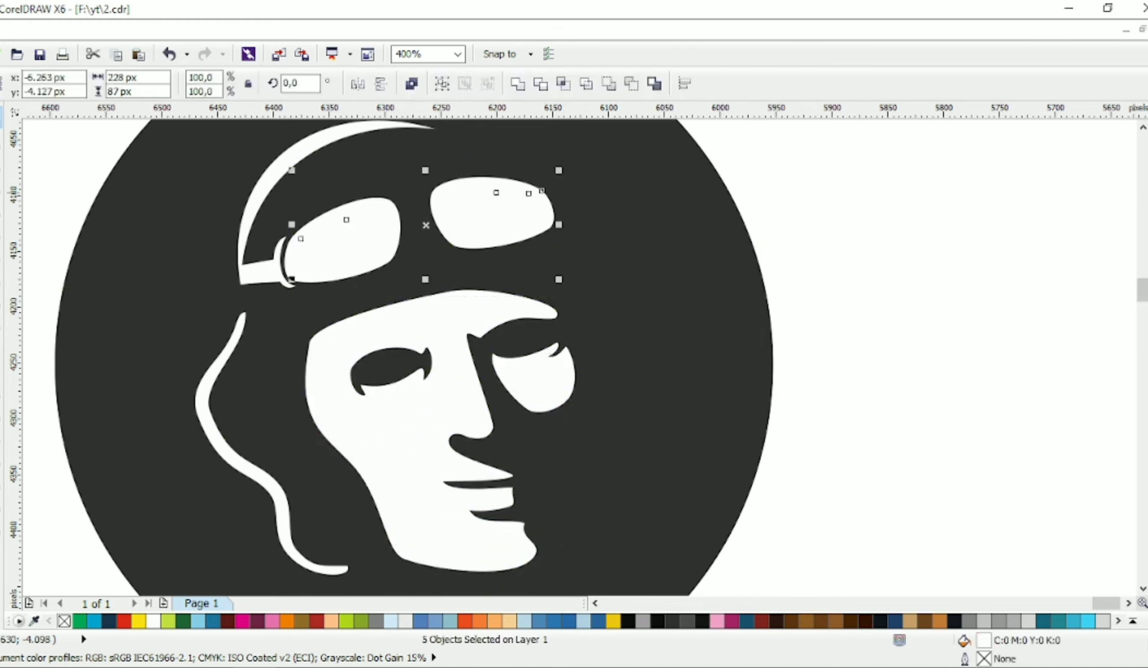
click(1147, 272)
key(ctrl+z)
shift+click(487, 188)
click(1147, 278)
click(878, 248)
Step: Try to weld the selected goggle lens and frame shapes together
scroll(583, 242, down, 1)
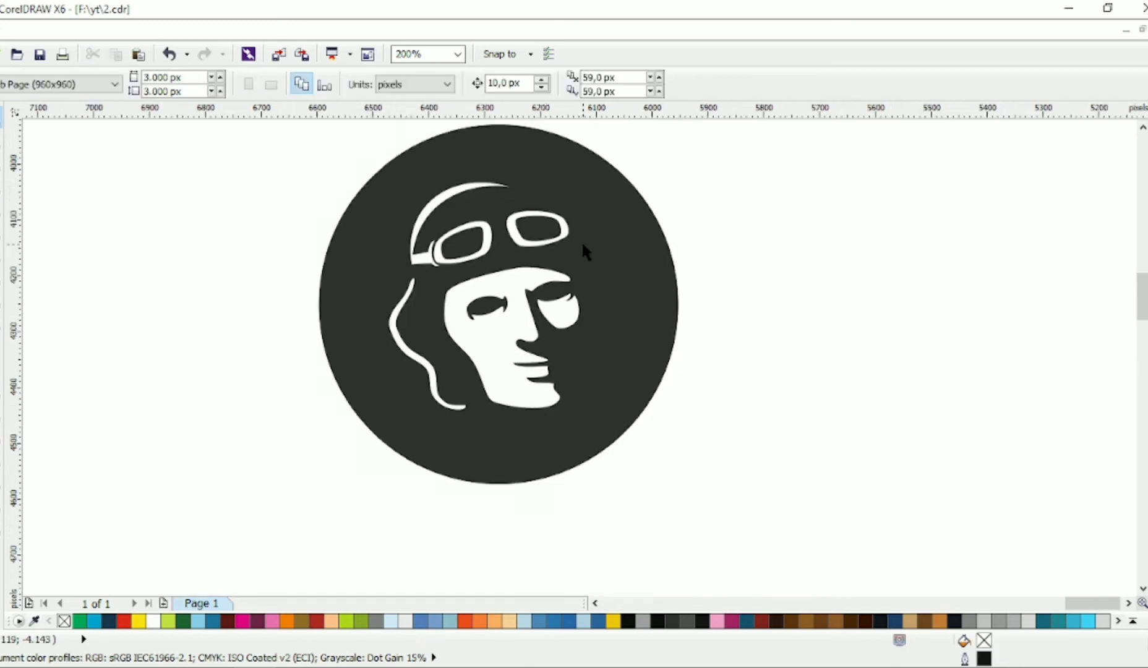
scroll(585, 251, up, 1)
drag(833, 174, 420, 320)
click(519, 86)
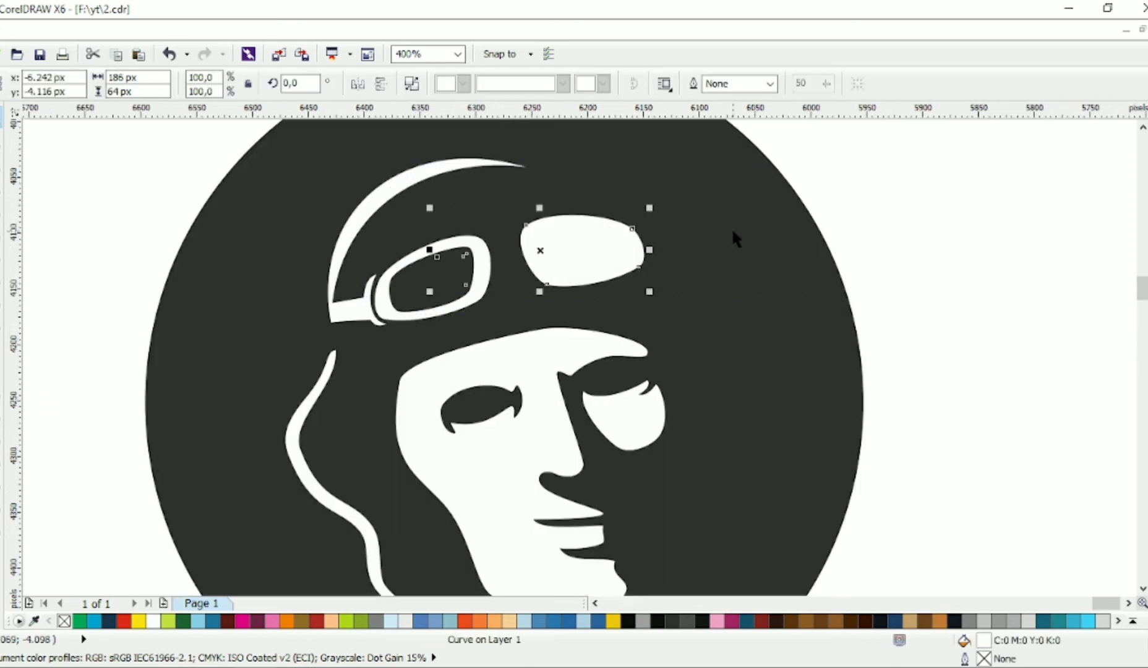
key(ctrl+z)
Step: Select only the highlight shapes inside both lenses and fill them with white
drag(851, 171, 412, 293)
shift+click(548, 283)
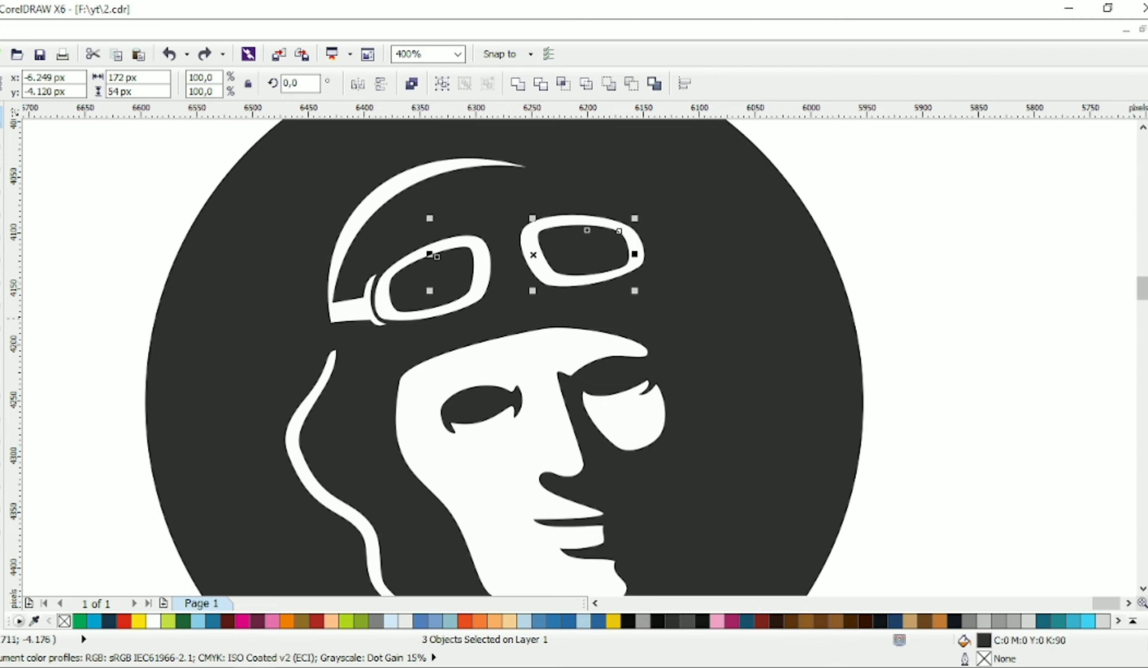
click(1147, 281)
key(ctrl+z)
shift+click(546, 282)
shift+click(547, 282)
shift+click(584, 253)
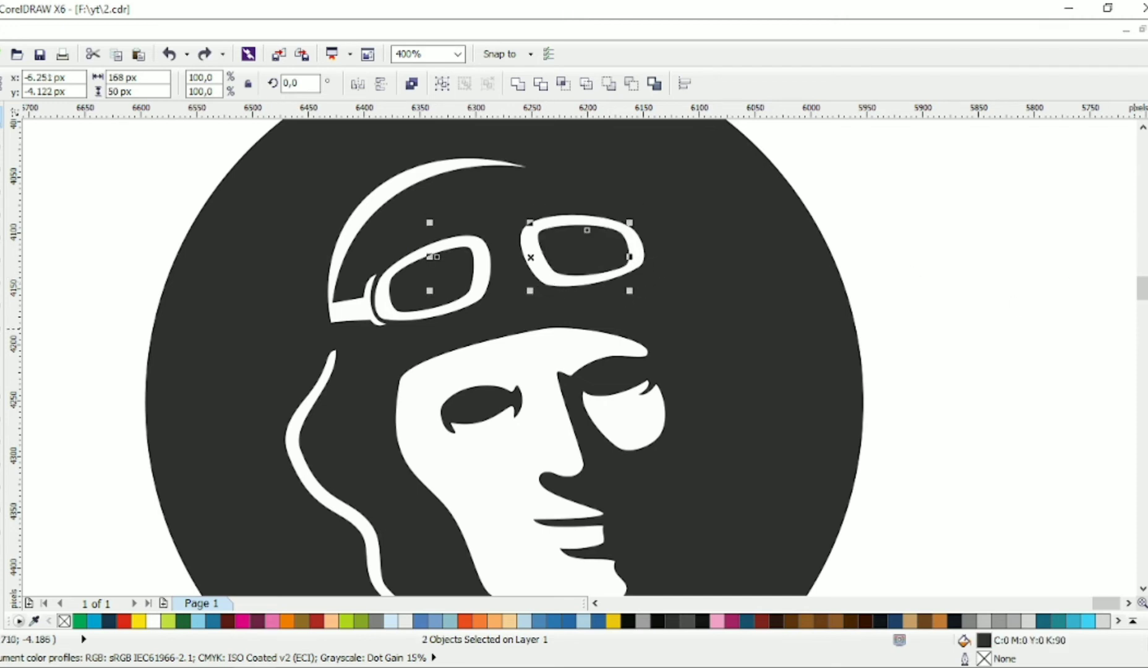
click(1147, 294)
key(Escape)
Step: Narrow the left helmet flap line to about 77% of its width, 106 px, toward the face
scroll(623, 255, down, 1)
scroll(624, 255, up, 1)
scroll(631, 260, down, 1)
scroll(650, 260, up, 1)
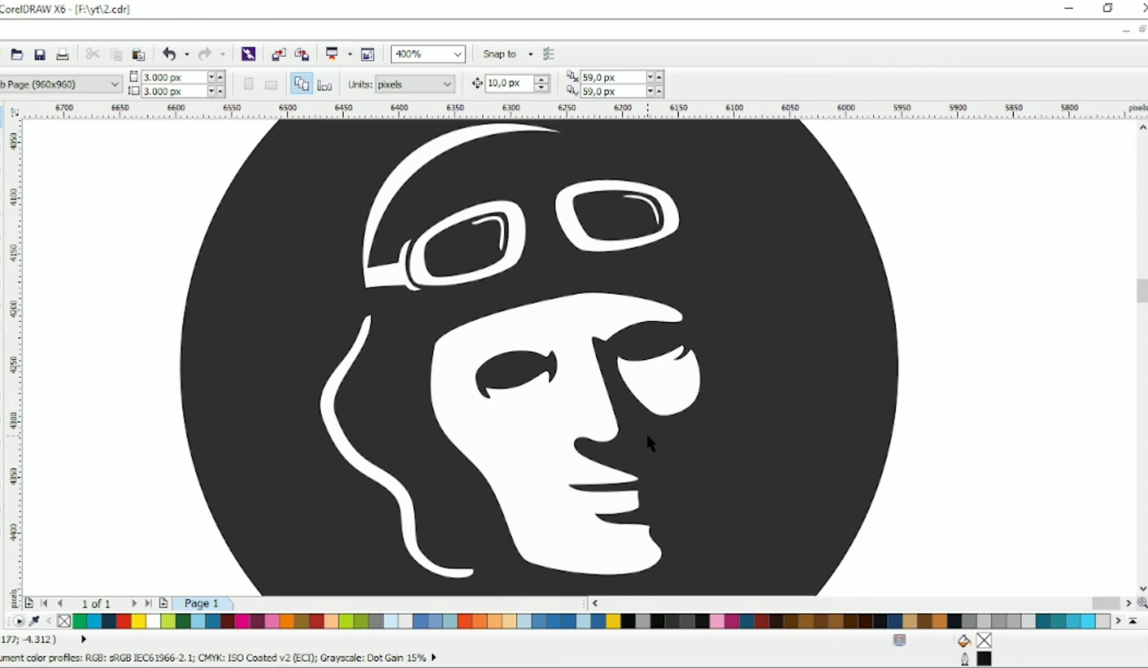
click(339, 441)
drag(313, 446, 347, 421)
scroll(514, 363, down, 1)
scroll(515, 346, up, 1)
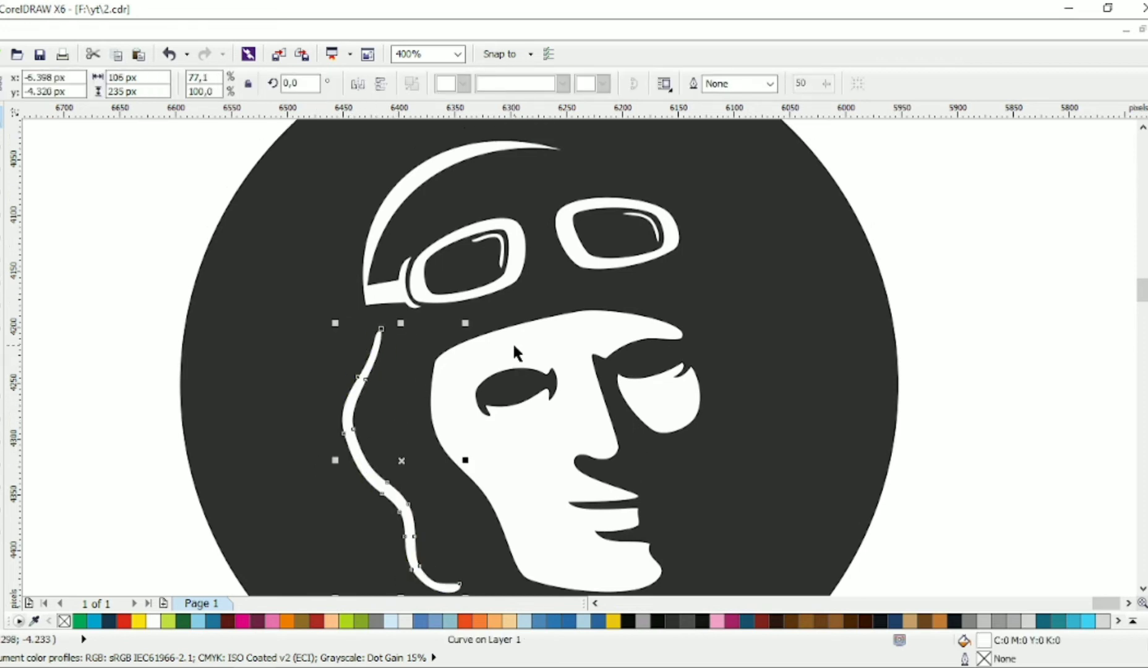
Step: Extend the tip of the helmet's top arc about 57 px to the right and raise its upper curve
click(986, 219)
scroll(699, 245, down, 1)
scroll(684, 218, up, 1)
click(517, 224)
drag(535, 227, 599, 226)
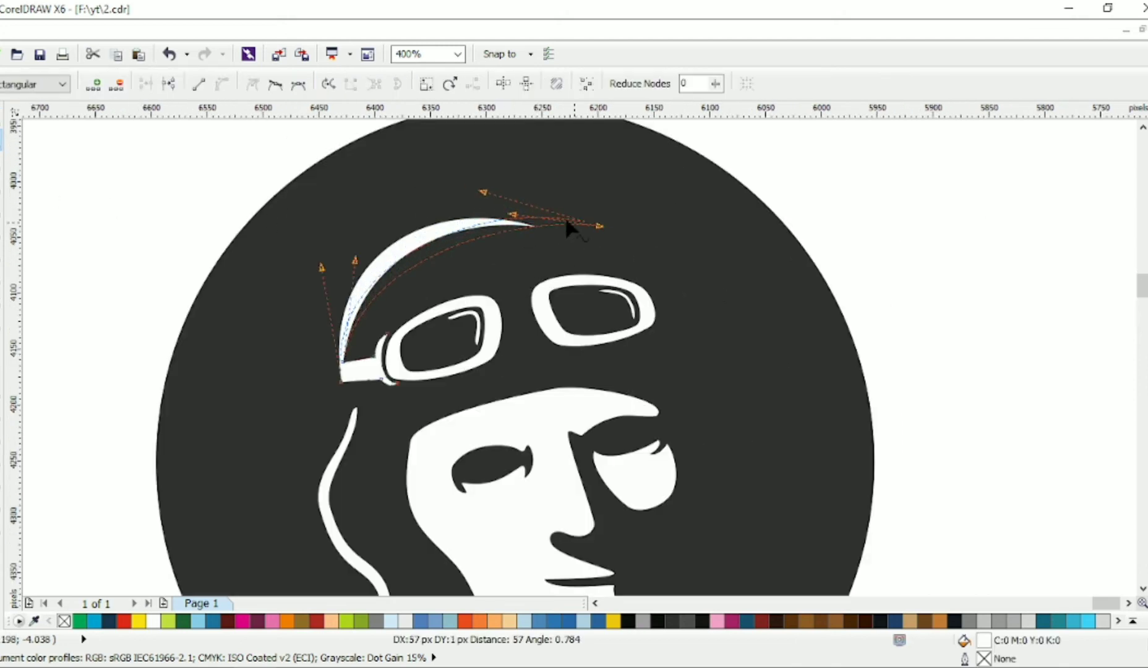
drag(481, 192, 470, 164)
click(633, 196)
click(599, 227)
Step: Reshape the helmet arc's inner curve and move its lower-left corner slightly outward
drag(514, 214, 500, 201)
drag(355, 260, 342, 248)
drag(341, 382, 336, 384)
drag(317, 268, 319, 261)
click(346, 278)
scroll(350, 280, down, 1)
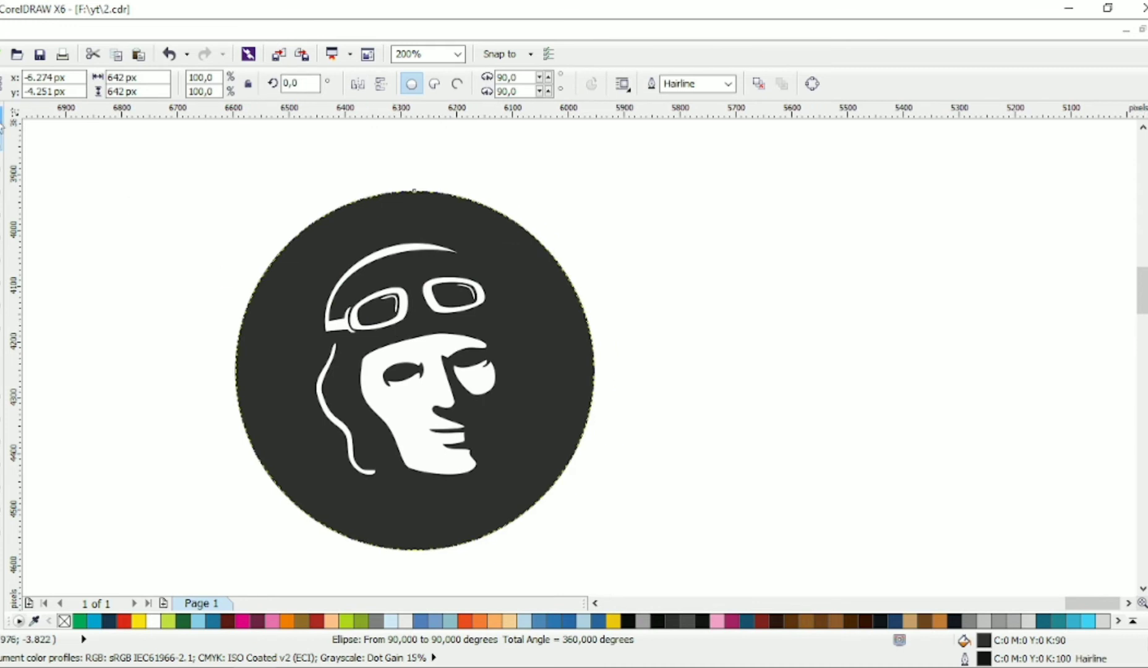
Step: Draw an open four-segment line down the right side of the face for the second helmet flap
key(F10)
scroll(456, 402, up, 1)
click(426, 235)
click(484, 315)
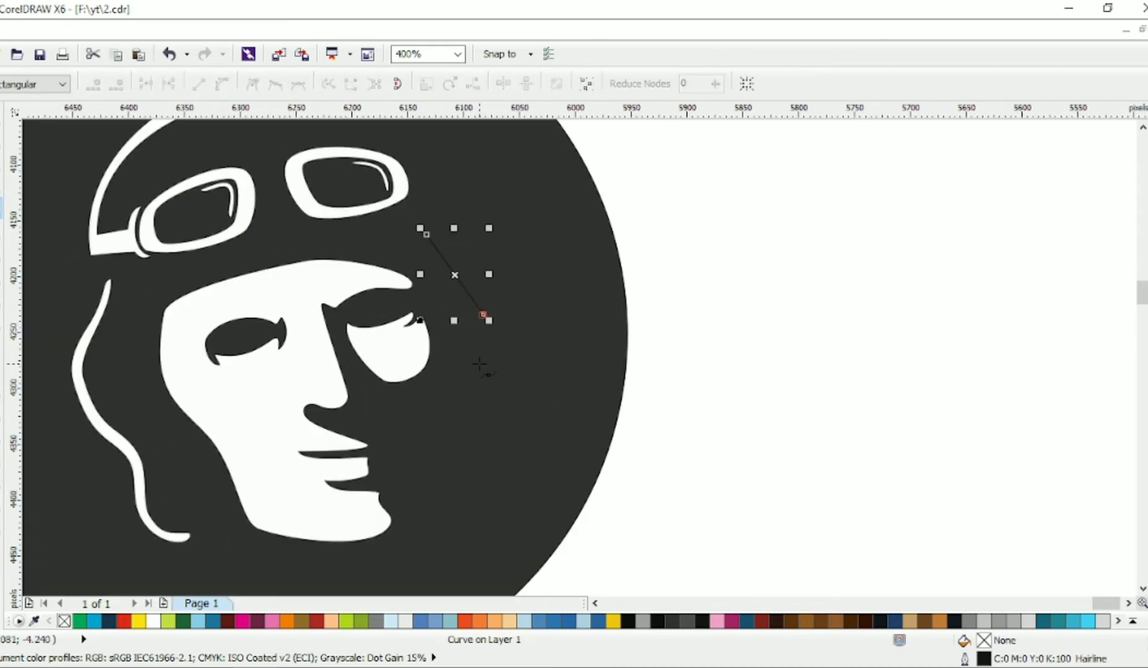
click(478, 364)
click(512, 431)
click(475, 482)
Step: Bend the right flap line's segments into a smooth wavy curve, adjusting its nodes and deleting the extra one
key(F10)
key(ctrl+a)
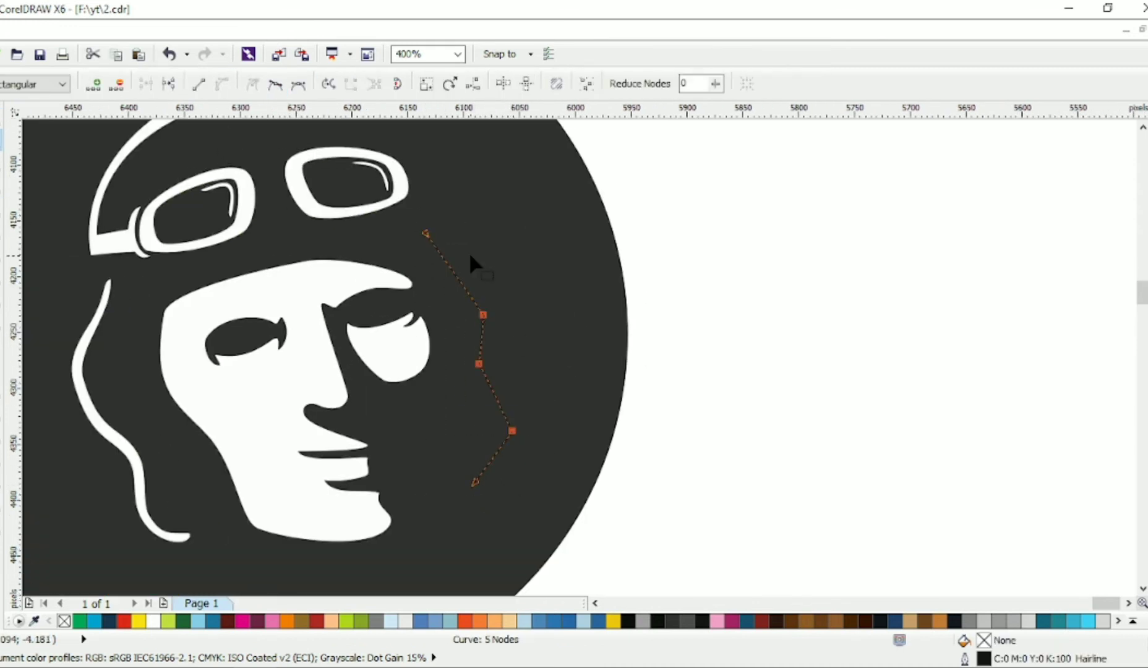
drag(445, 261, 433, 264)
mouse_move(472, 285)
mouse_down()
mouse_move(469, 267)
mouse_move(478, 292)
mouse_up()
click(496, 293)
click(484, 315)
drag(479, 364, 475, 375)
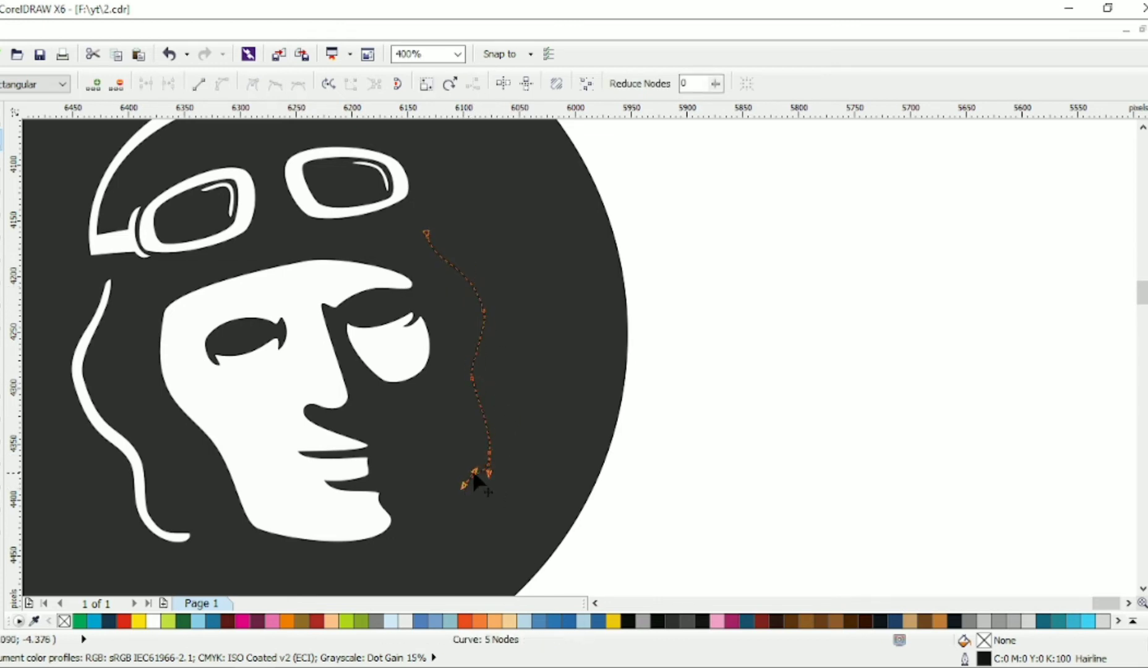
key(Delete)
drag(433, 242, 483, 263)
Step: Set the right flap line's outline width to 0.75 mm and convert the outline to an object
key(space)
click(770, 83)
click(719, 157)
click(770, 84)
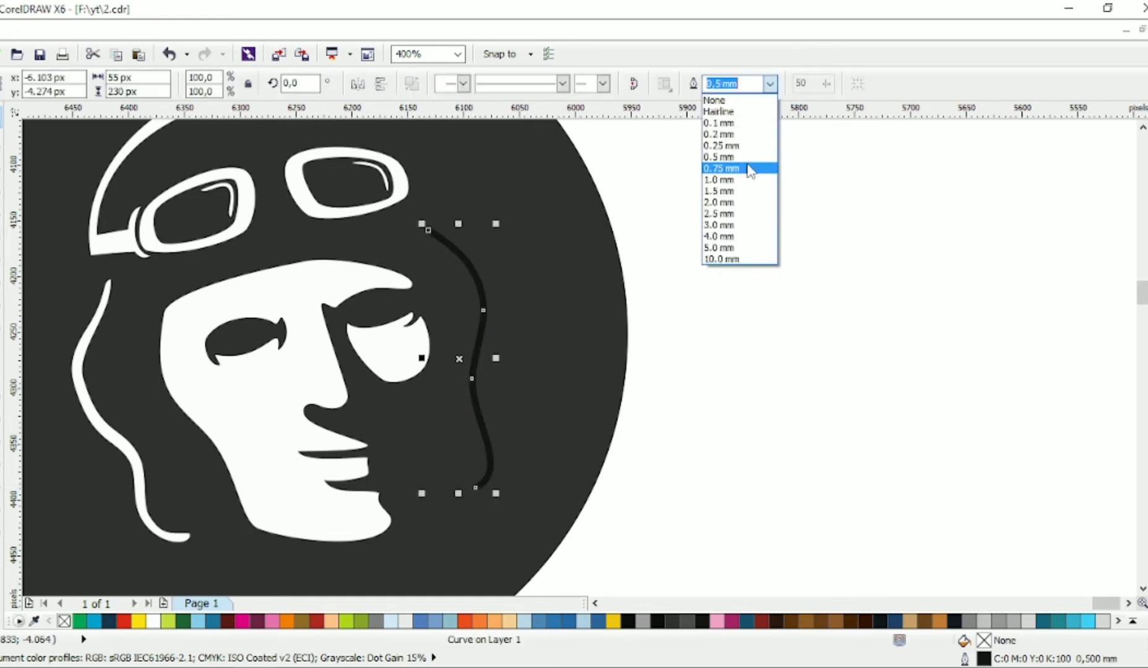
click(743, 168)
key(ctrl+shift+q)
Step: Reshape the upper end of the right flap shape into a pointed tip
key(space)
scroll(454, 251, up, 1)
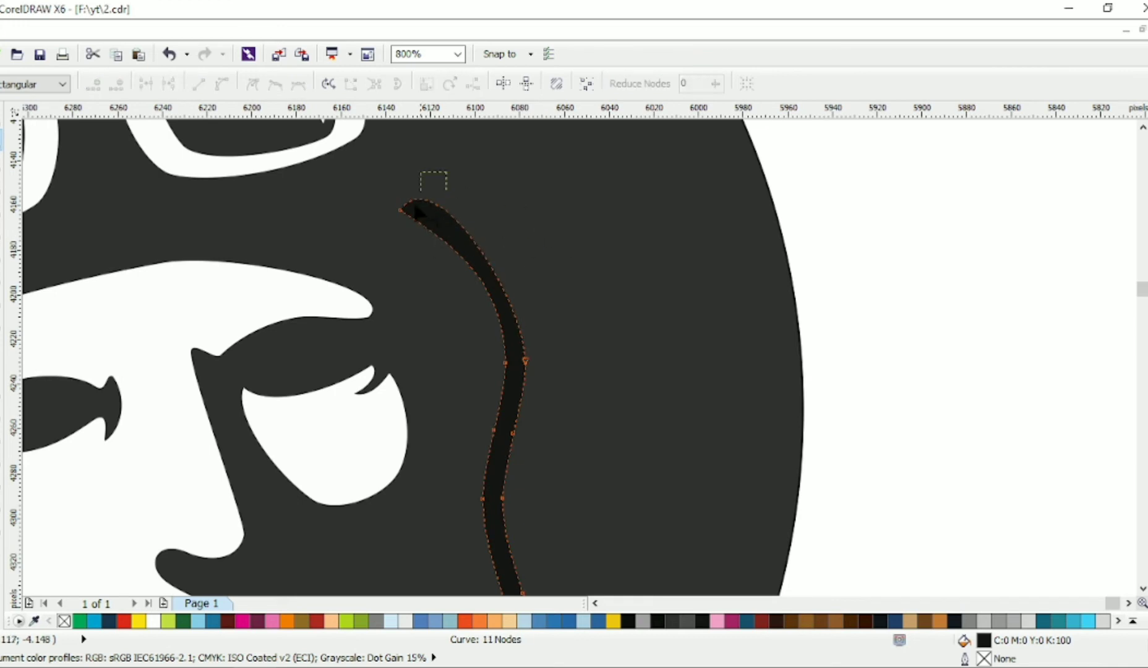
drag(414, 206, 388, 224)
drag(431, 164, 443, 196)
scroll(464, 260, down, 1)
scroll(436, 465, up, 1)
Step: Delete the extra node at the right flap's lower end and adjust the handles to round the tip
key(Delete)
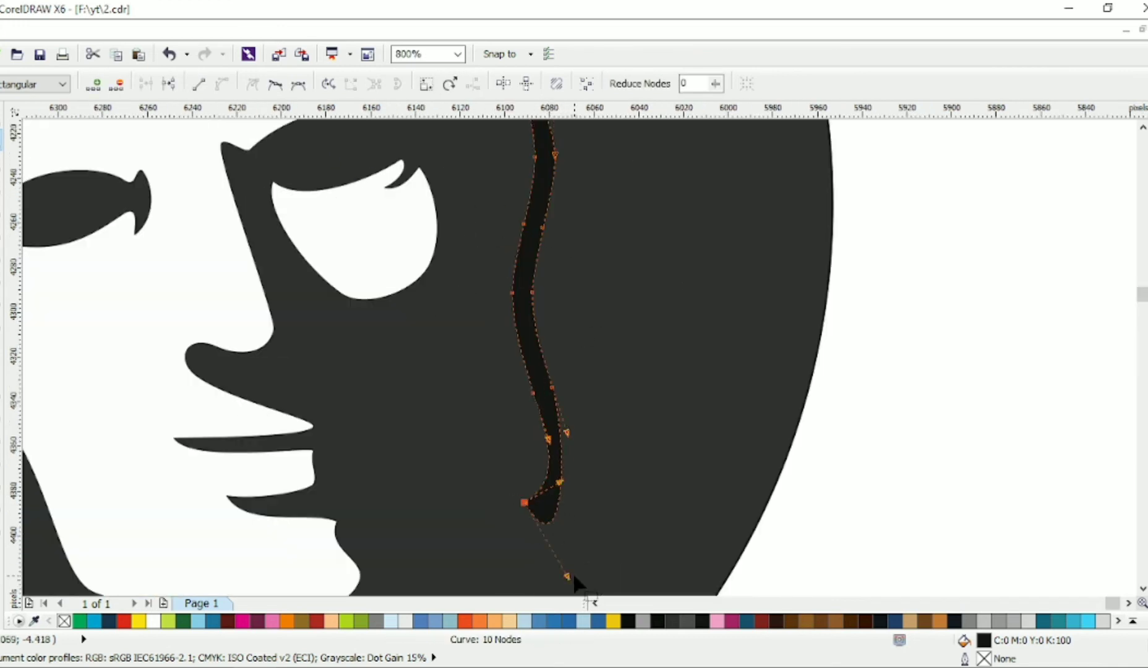
drag(568, 581, 567, 526)
drag(569, 435, 577, 456)
scroll(589, 373, down, 1)
scroll(557, 368, down, 1)
key(space)
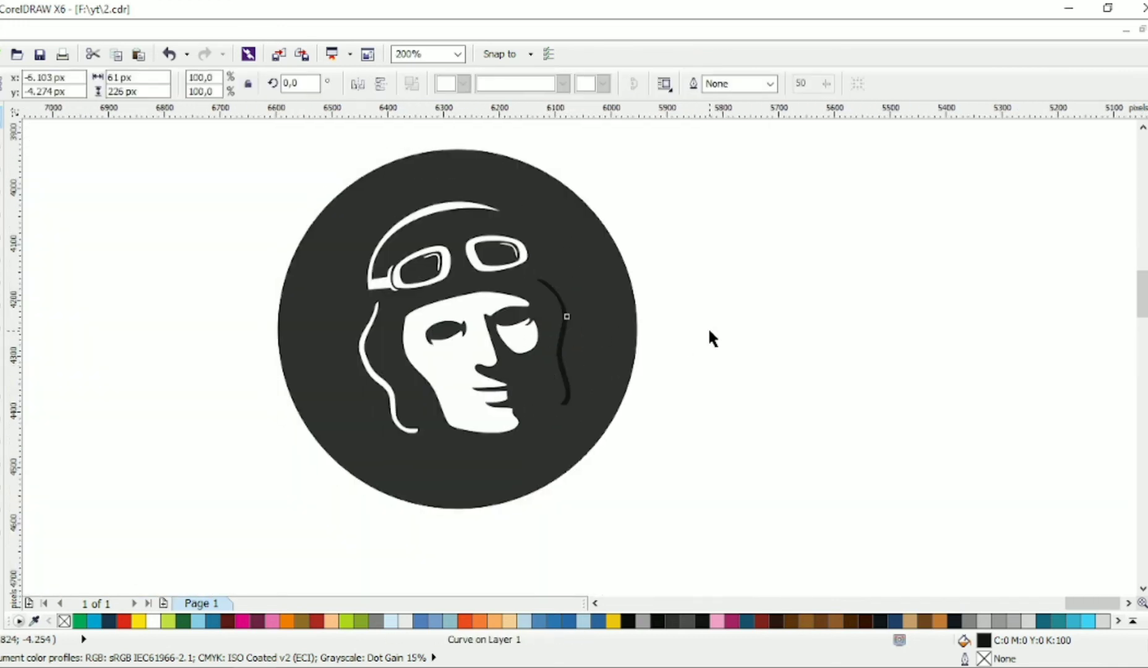
Step: Move the helmet arc and goggles together slightly down and right, closer to the face
click(709, 329)
scroll(344, 205, up, 1)
drag(879, 147, 355, 401)
drag(607, 317, 614, 331)
scroll(496, 324, down, 1)
click(712, 408)
Step: Trim the left eye shape out of the white face and delete the leftover eye shape
scroll(638, 405, up, 1)
scroll(638, 405, down, 1)
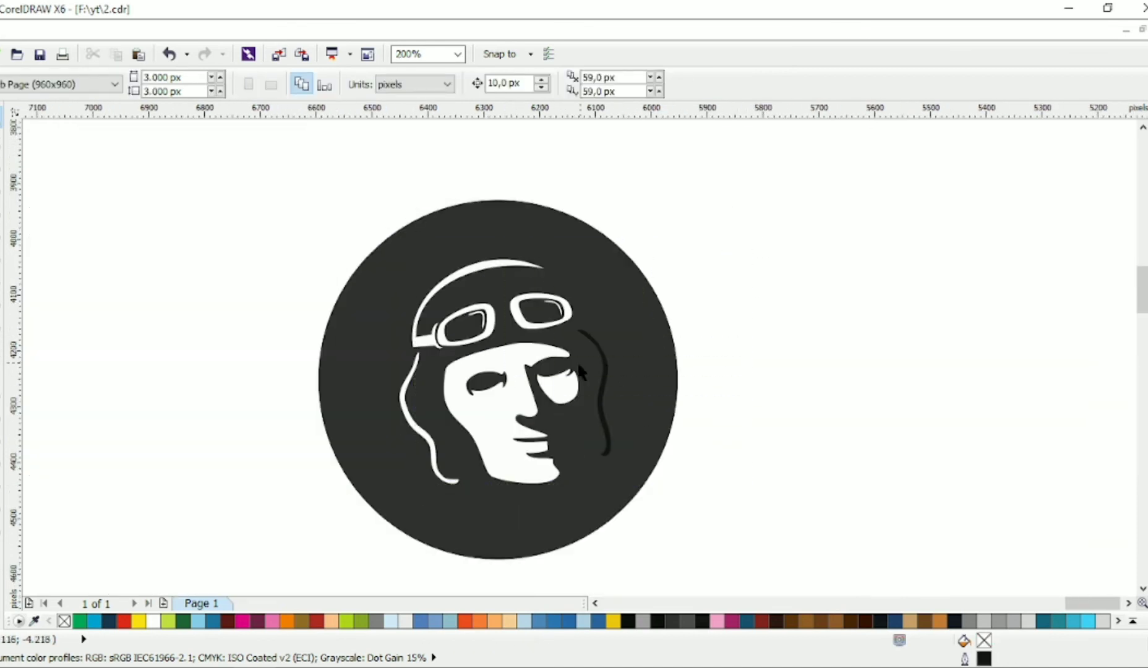
scroll(500, 393, up, 1)
click(488, 383)
shift+click(505, 428)
click(541, 88)
click(483, 369)
key(Delete)
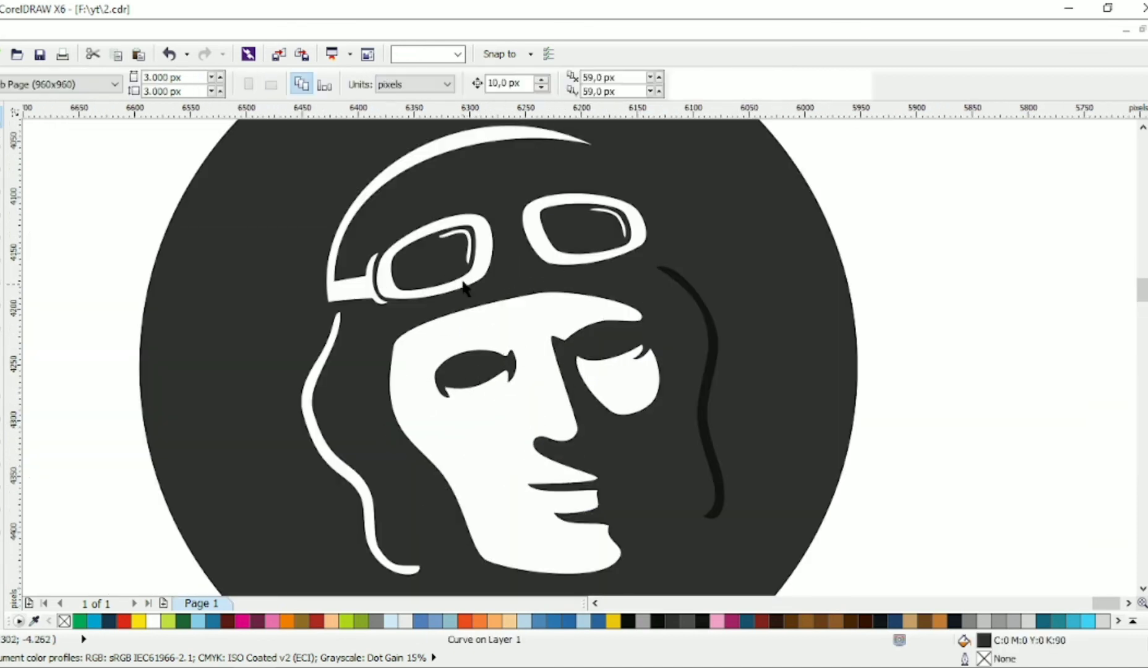
Step: Trim the dark lens shapes out of both white goggle frames, keeping the white glare strokes inside the lens openings
click(434, 253)
shift+click(575, 241)
click(517, 85)
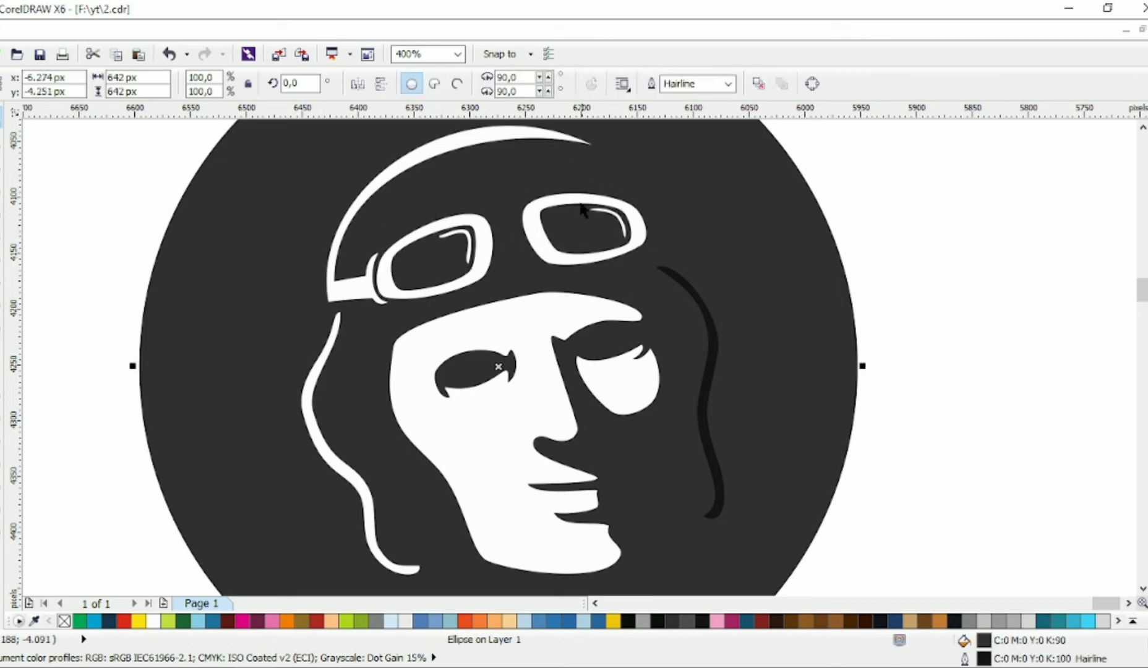
click(412, 84)
click(572, 229)
shift+click(533, 226)
click(540, 85)
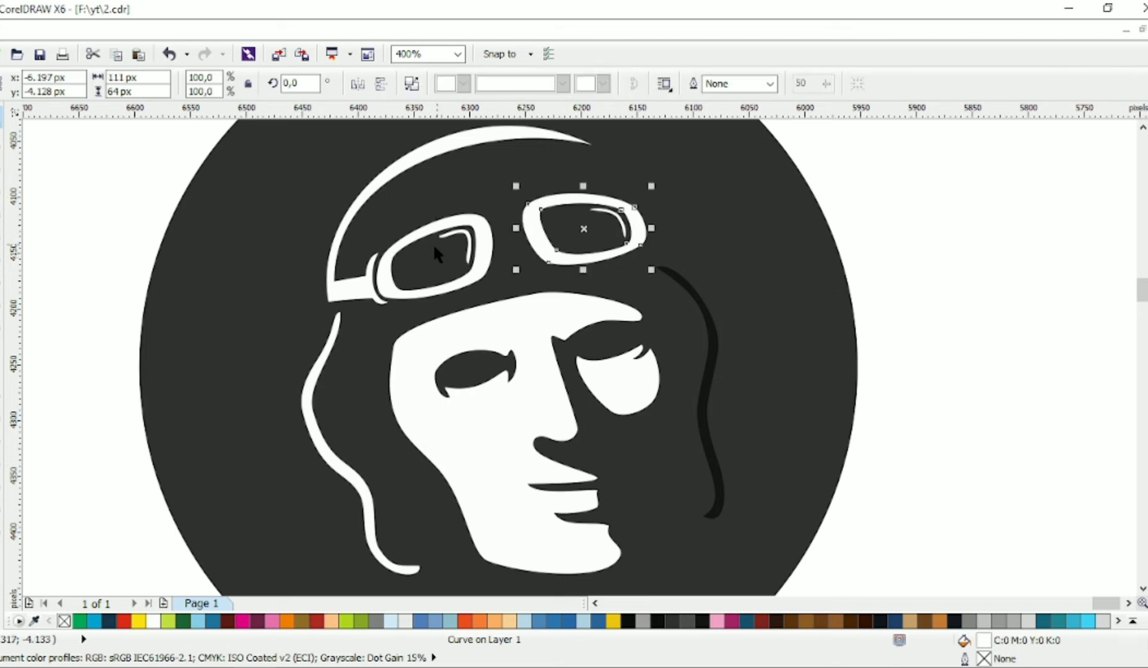
click(433, 243)
shift+click(475, 220)
key(Escape)
scroll(553, 240, down, 1)
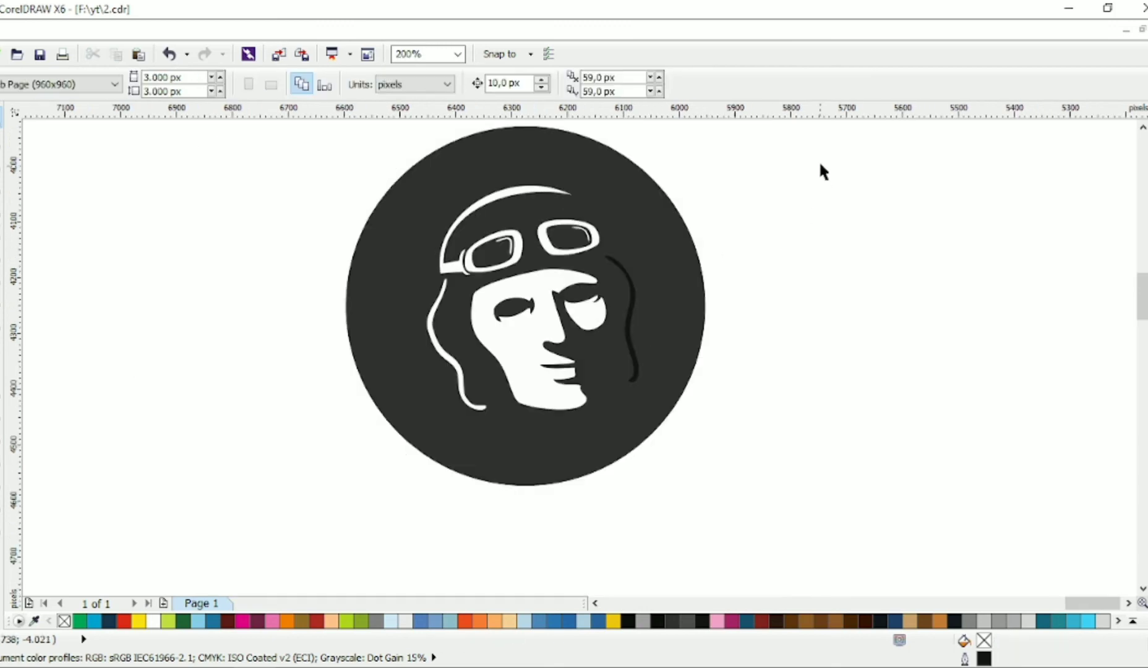
Step: Weld all the white helmet, goggles, flap and face shapes into one curve, and scale it down to about 87% higher in the circle
drag(806, 156, 396, 436)
click(517, 85)
drag(644, 417, 616, 386)
mouse_move(544, 356)
mouse_down()
mouse_move(531, 359)
mouse_move(540, 341)
mouse_up()
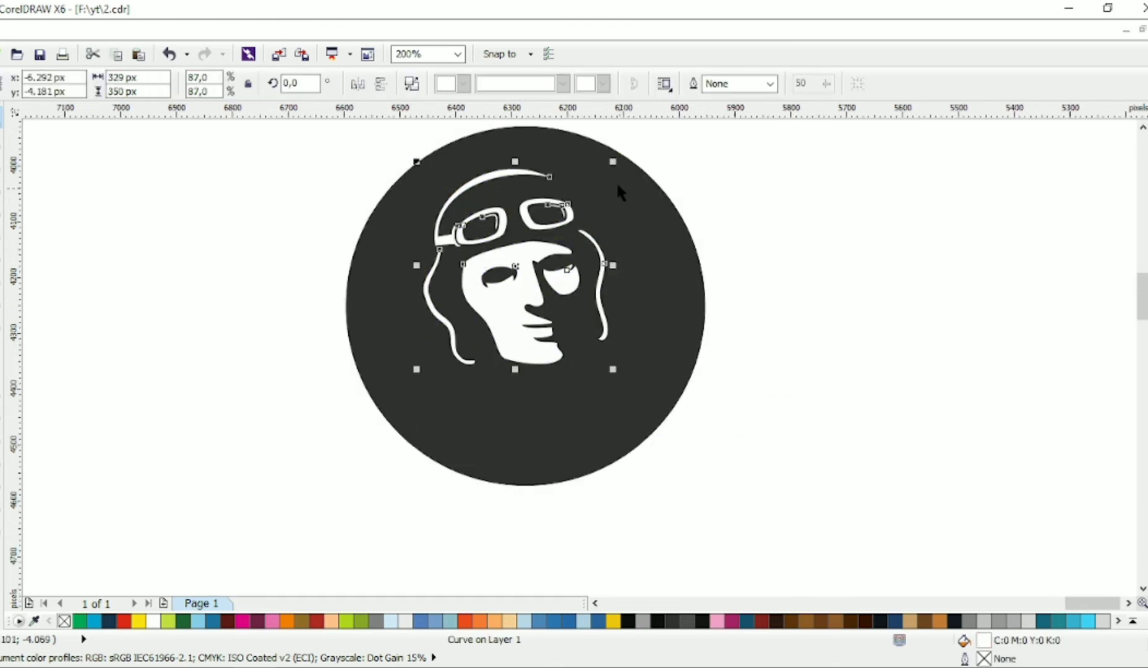
Step: Shrink the aviator head to about 307 × 331 px, shift it slightly right and rotate it slightly
mouse_move(613, 163)
mouse_down()
mouse_move(602, 176)
mouse_move(615, 188)
mouse_up()
click(553, 255)
drag(531, 299, 554, 287)
drag(624, 364, 627, 361)
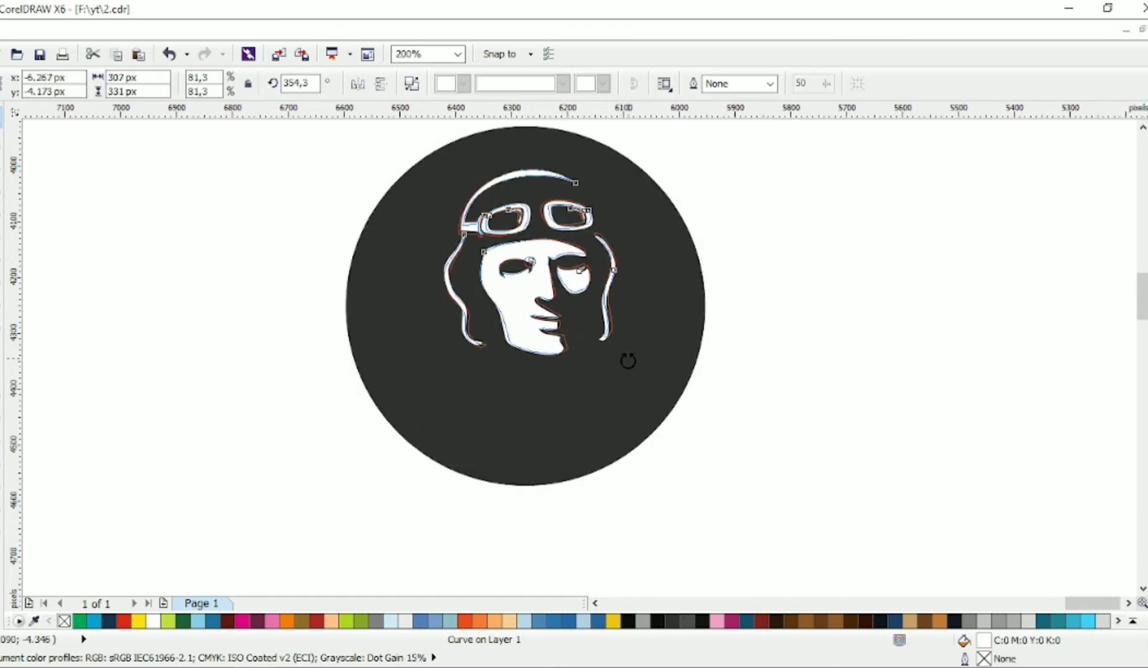
key(Escape)
Step: Outline the left collar below the head as a closed five-node Bezier shape
scroll(576, 363, right, 1)
click(1, 208)
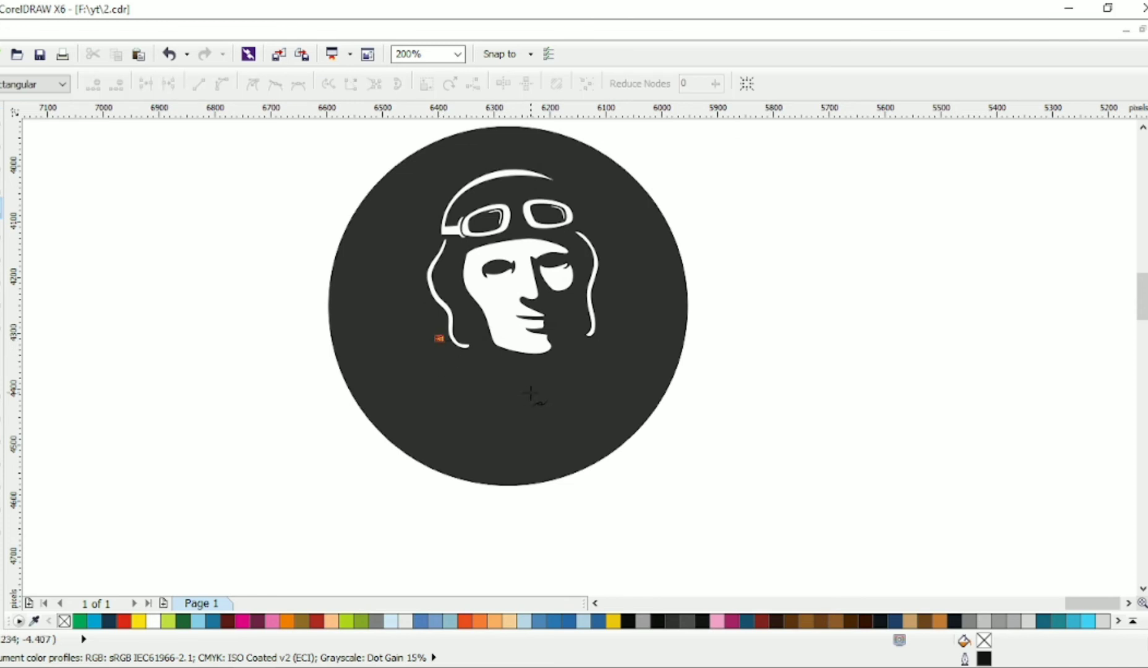
click(482, 399)
click(568, 429)
click(411, 388)
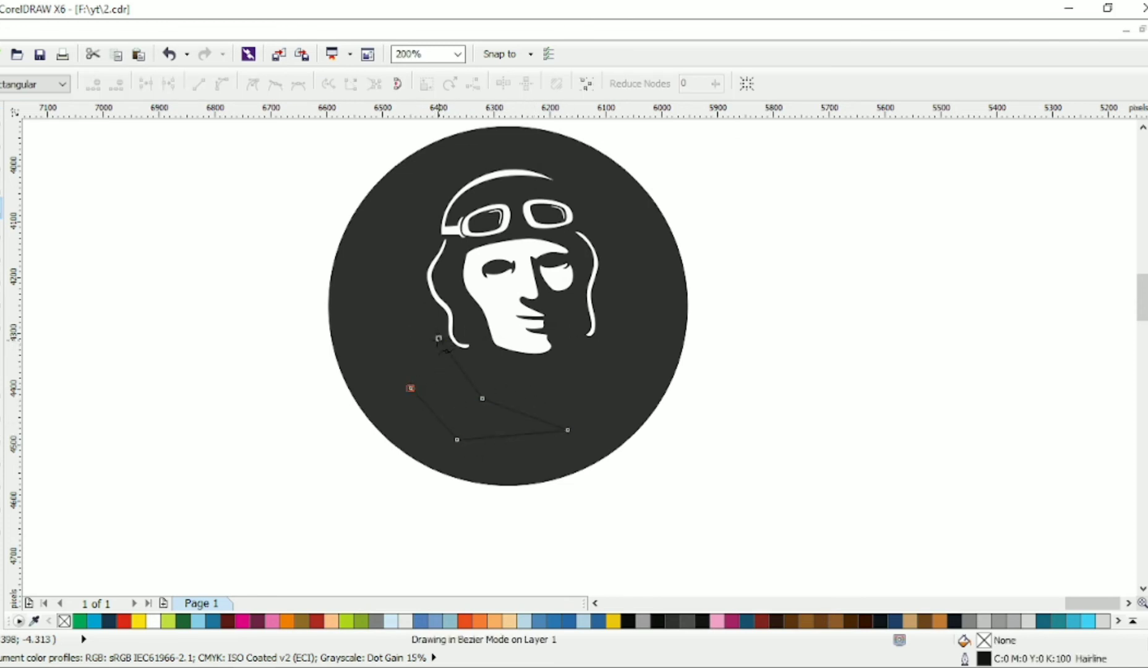
click(438, 340)
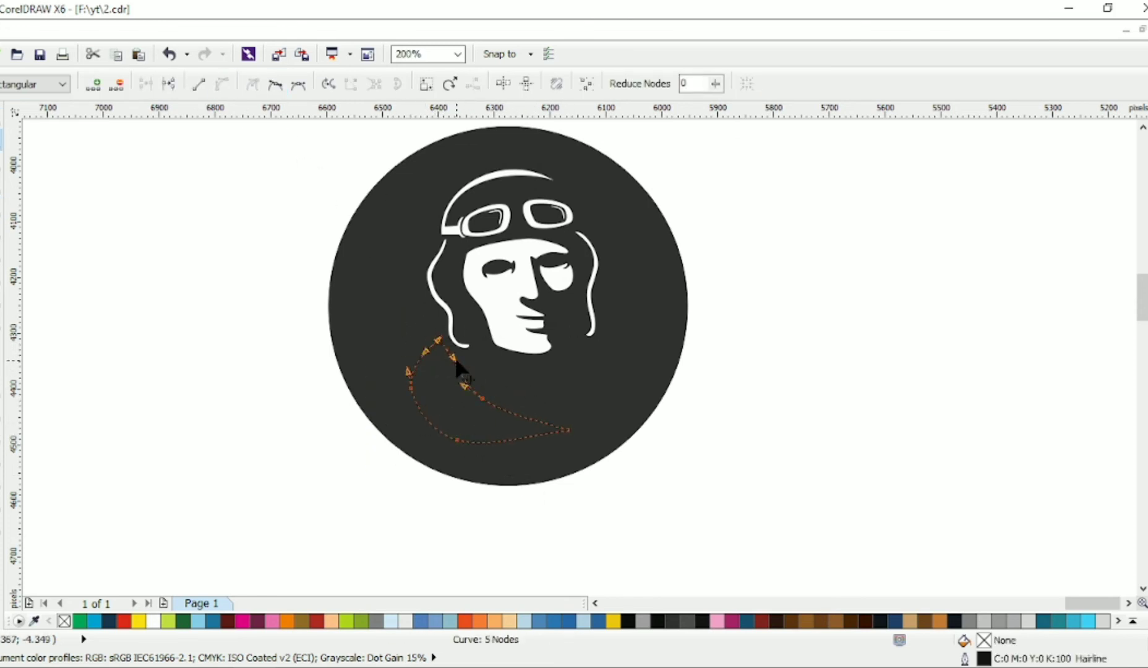
Step: Reshape the left collar outline into flowing curves, lowering its right tip and bottom-left node, to about 277 × 202 px
drag(537, 432, 566, 446)
drag(540, 426, 548, 408)
drag(458, 439, 445, 448)
drag(485, 401, 485, 399)
key(space)
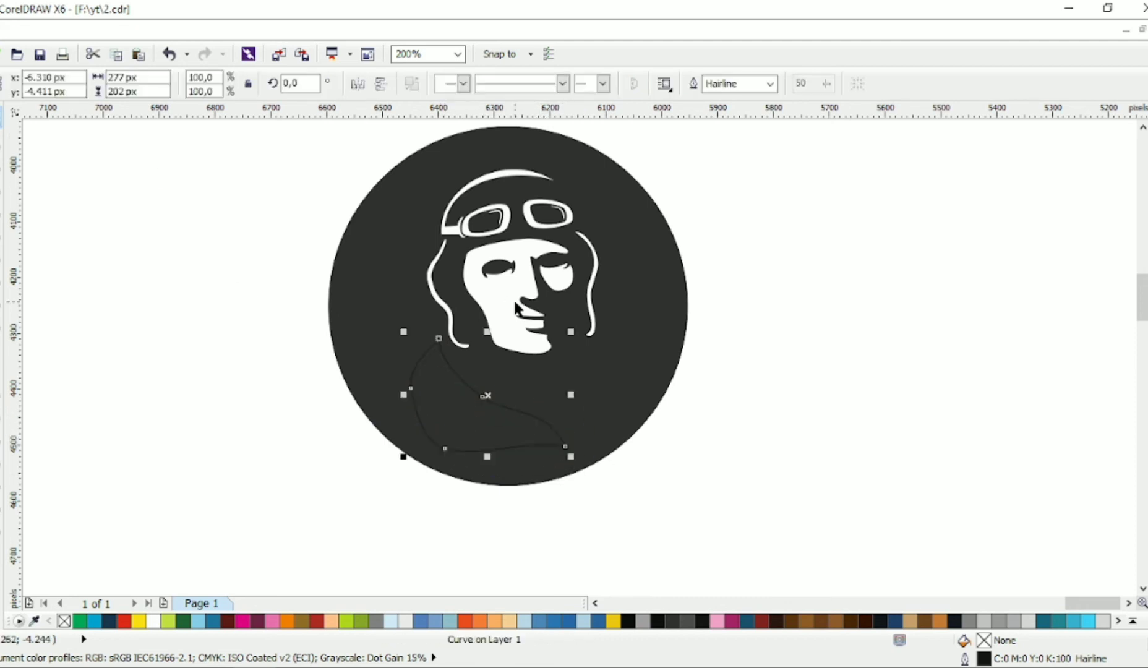
Step: Weld the left collar outline to the white aviator head
shift+click(588, 204)
click(519, 83)
click(633, 147)
Step: Draw a closed Bezier outline for the right collar, from beside the left collar's tip up to below the right flap
scroll(582, 302, right, 2)
click(2, 208)
scroll(537, 435, up, 1)
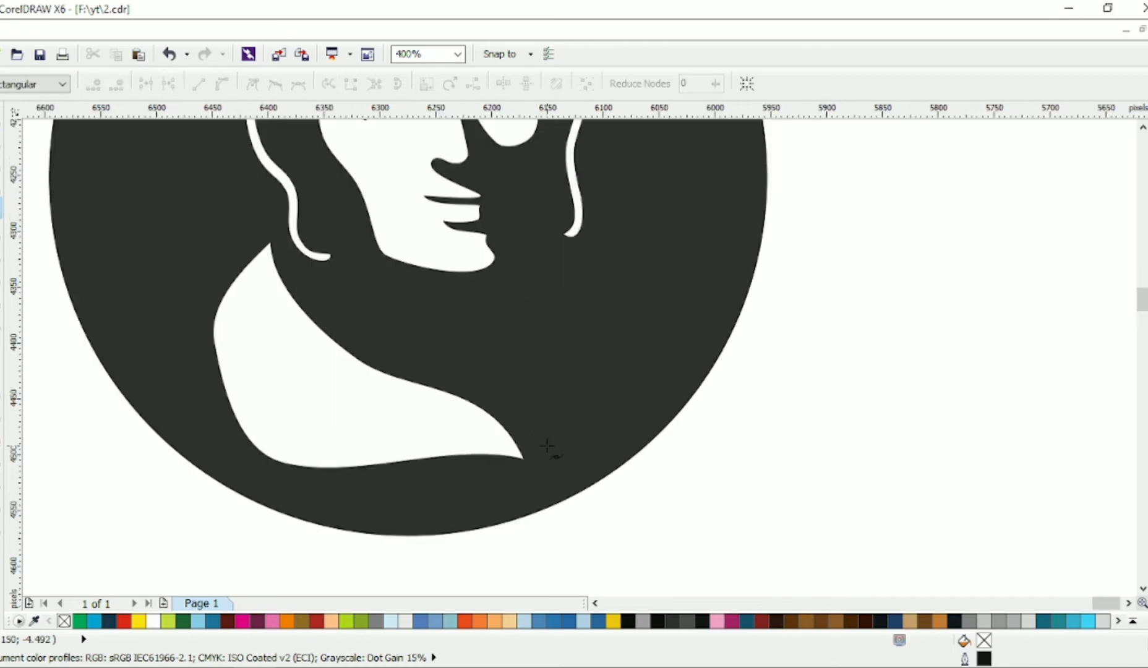
click(547, 446)
click(606, 242)
click(547, 446)
Step: Convert the right collar outline's segments to curves and bend its inner edge towards the lower tip
key(F10)
key(ctrl+a)
click(222, 84)
mouse_move(575, 350)
mouse_down()
mouse_move(550, 344)
mouse_move(630, 359)
mouse_move(585, 355)
mouse_up()
double_click(575, 351)
double_click(549, 344)
drag(544, 411, 529, 407)
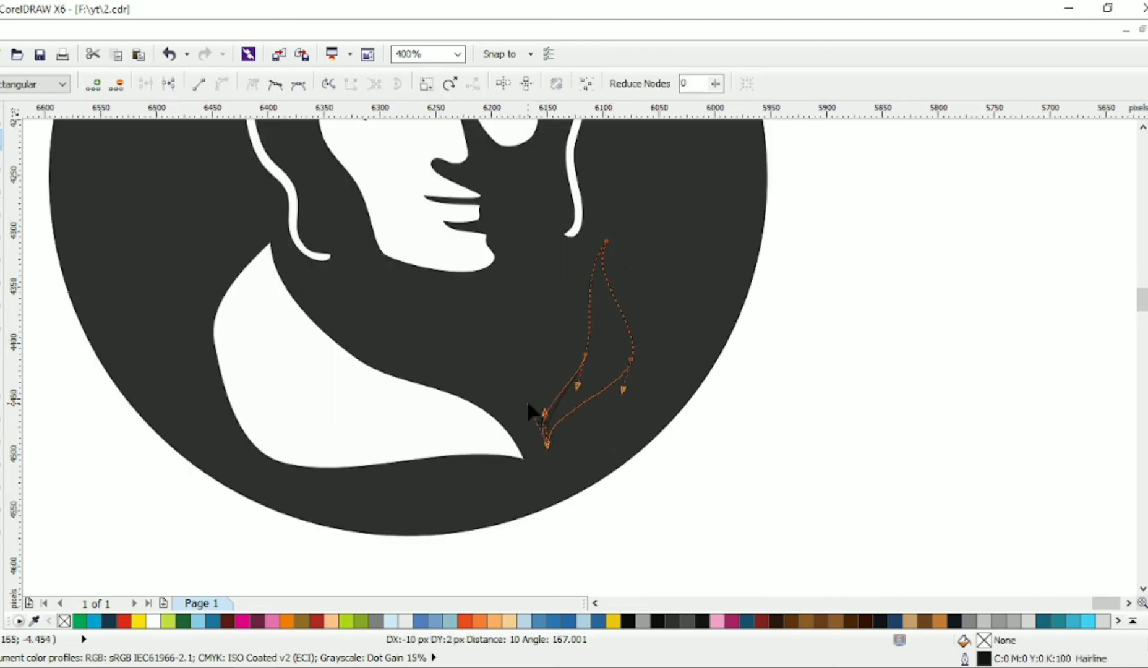
Step: Delete the extra nodes on the right collar outline and adjust the handles to form a slender S-shaped band with pointed ends
drag(588, 275, 640, 276)
drag(582, 273, 637, 284)
click(585, 354)
key(Delete)
double_click(631, 360)
click(548, 446)
drag(542, 423, 540, 417)
drag(512, 378, 498, 382)
Step: Weld the right collar outline to the white aviator figure
click(2, 120)
shift+click(434, 296)
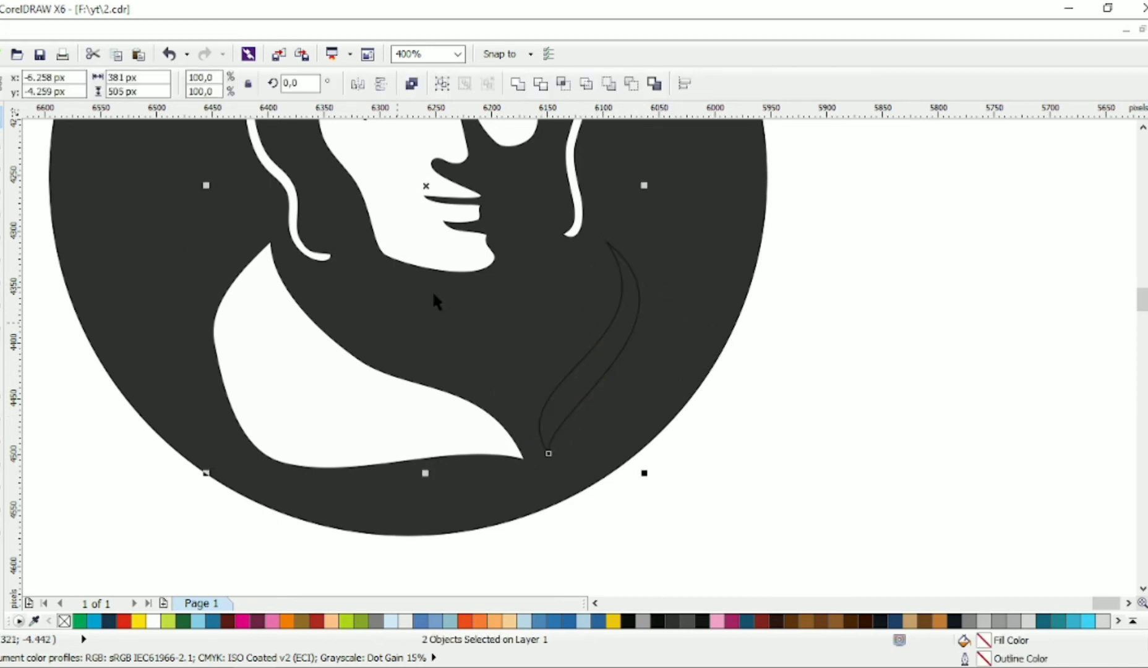
click(519, 86)
click(749, 316)
Step: Remove the extra cheek node on the face's left outline and adjust the neighbouring nodes to smooth the cheek and jaw
scroll(724, 346, down, 1)
scroll(522, 269, up, 1)
click(522, 271)
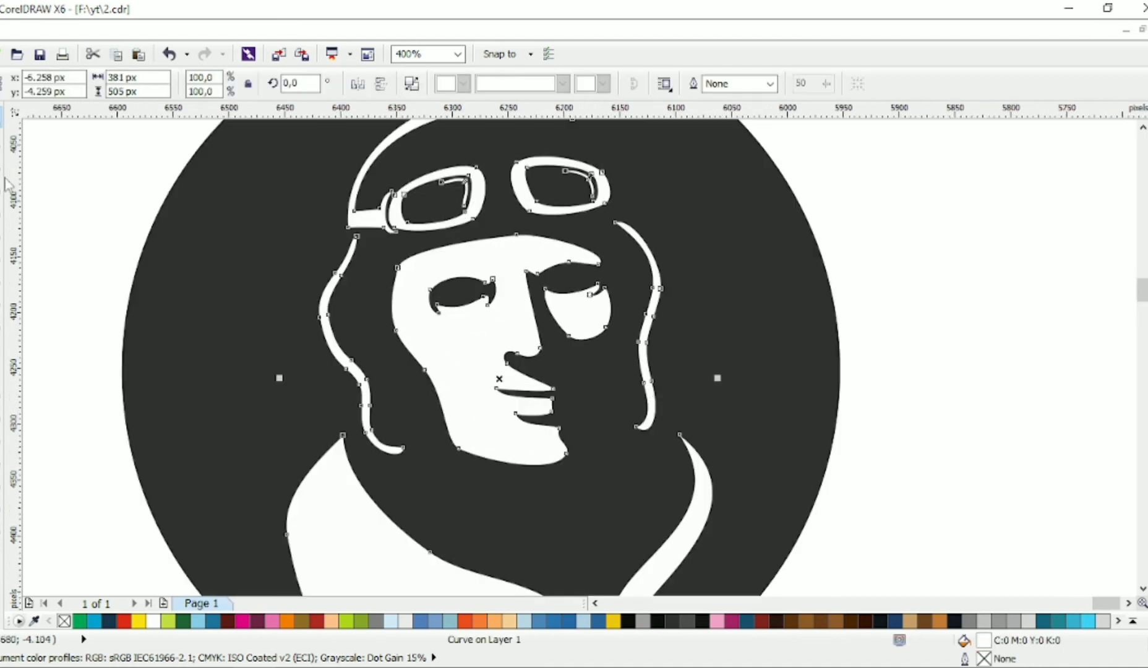
click(2, 139)
double_click(393, 330)
click(417, 370)
click(398, 268)
mouse_move(382, 330)
mouse_down()
mouse_move(394, 343)
mouse_move(389, 311)
mouse_up()
click(417, 370)
drag(417, 370, 411, 369)
click(457, 444)
drag(457, 444, 455, 440)
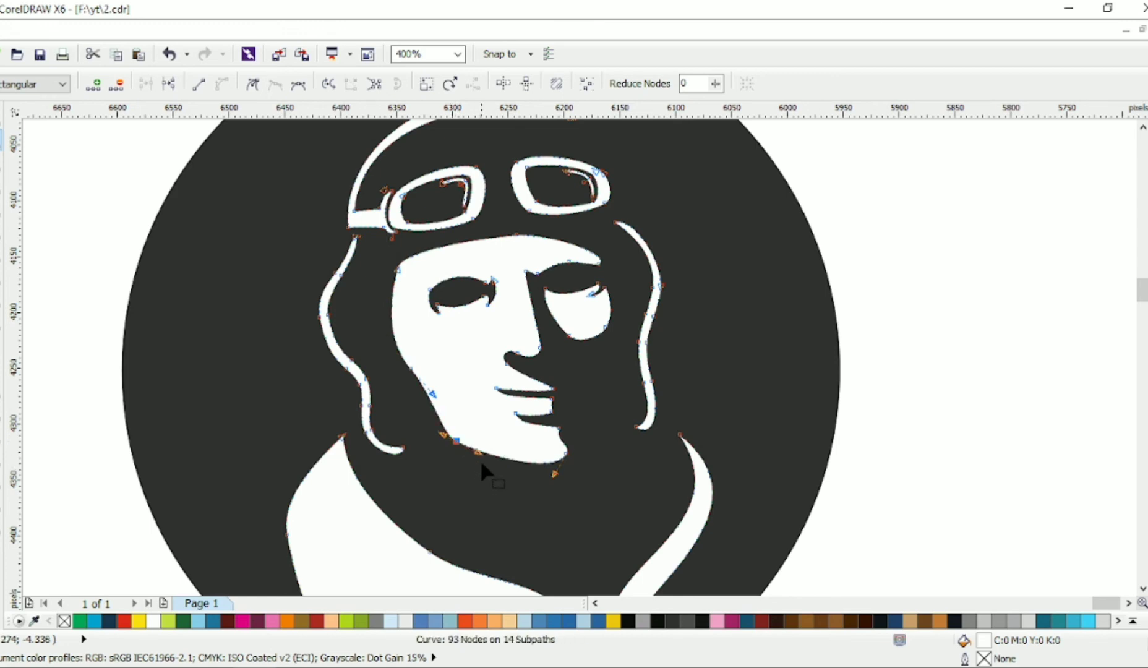
Step: Refine the chin line and move the face outline's upper-left forehead node slightly inward
click(545, 451)
scroll(545, 451, up, 1)
click(587, 451)
scroll(592, 449, down, 1)
scroll(266, 280, down, 1)
scroll(300, 280, up, 1)
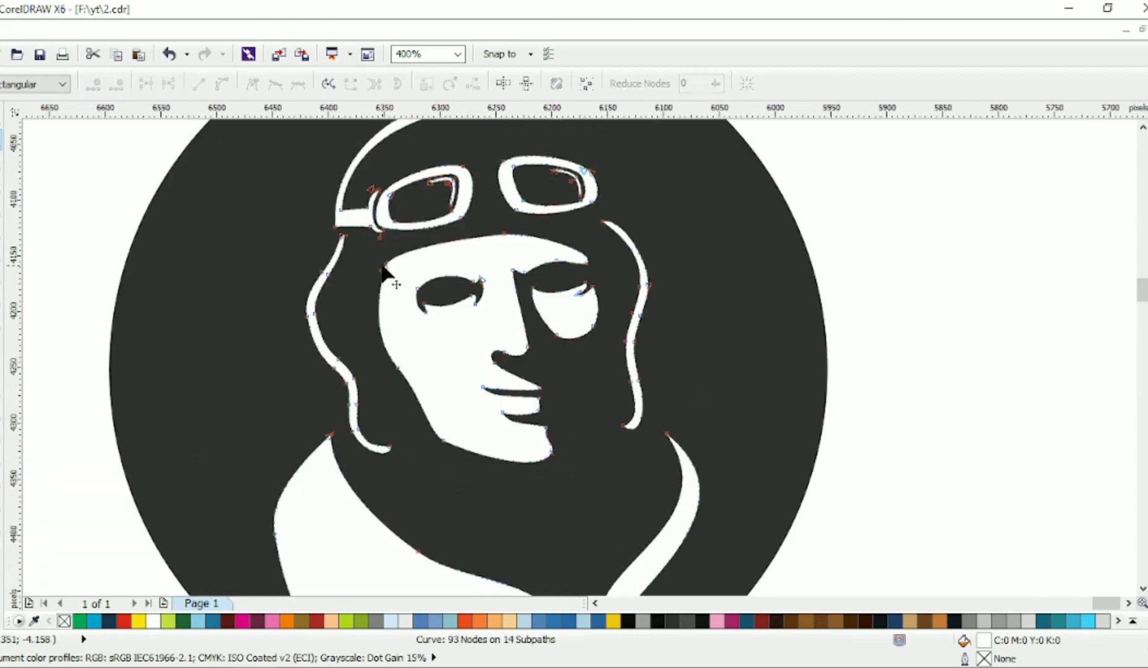
drag(385, 270, 399, 272)
Step: Move the aviator figure slightly up and left within the circle and scale it down slightly
click(2, 117)
scroll(221, 264, down, 1)
click(313, 421)
drag(313, 421, 301, 411)
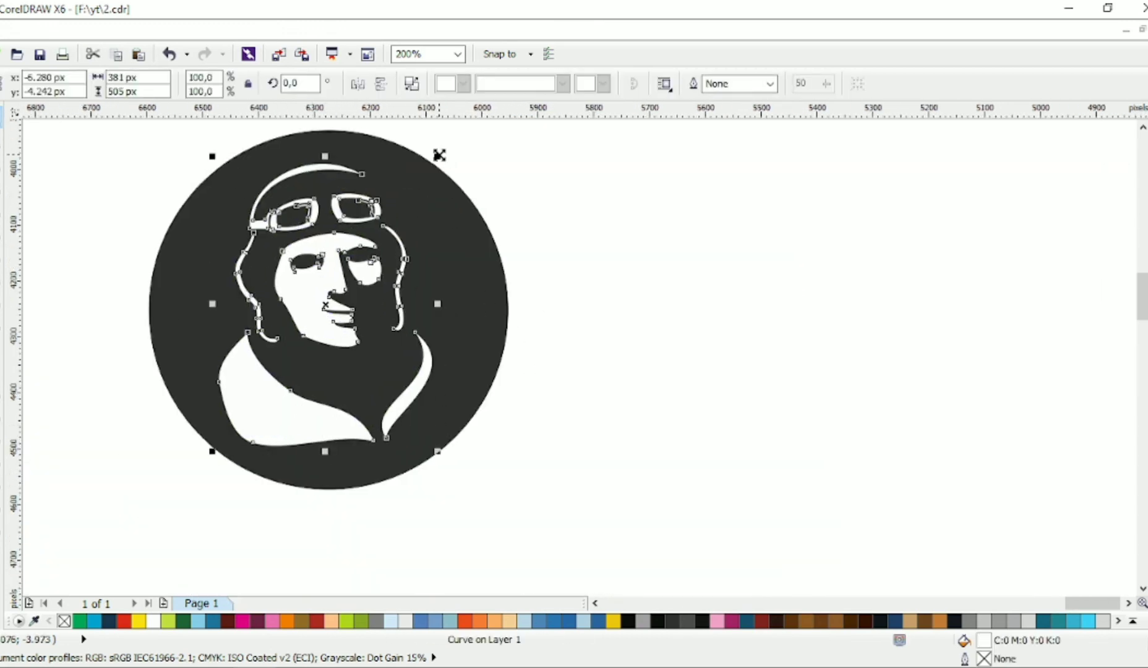
drag(439, 154, 431, 162)
click(552, 341)
scroll(552, 341, right, 1)
scroll(656, 409, left, 2)
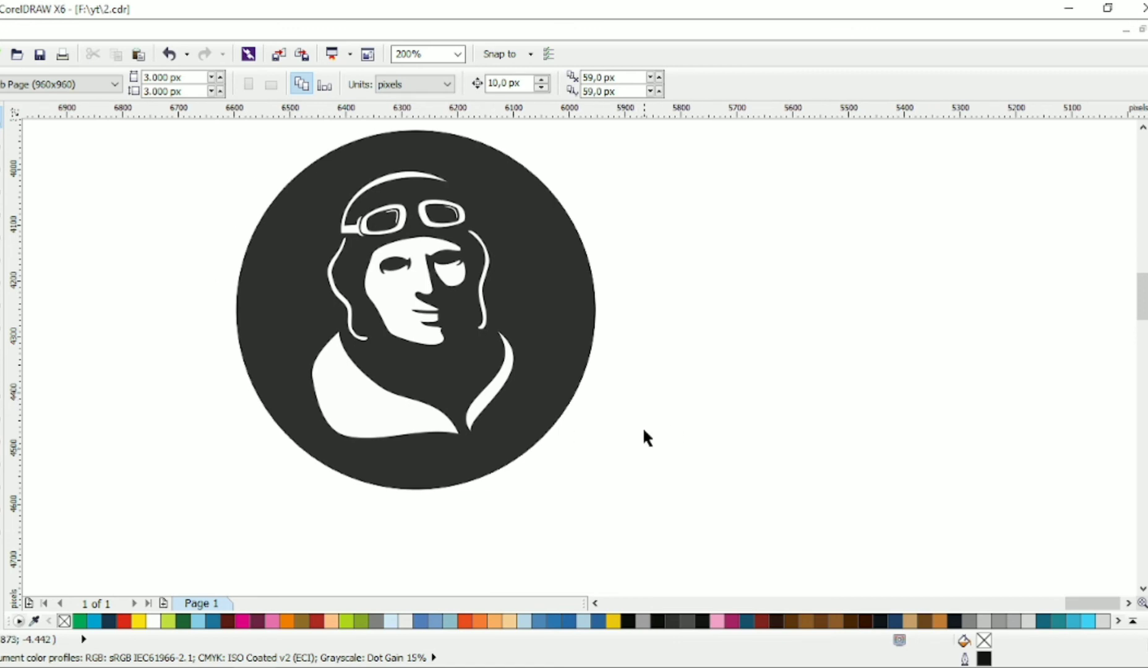
Step: Delete the extra node at the right end of the face's brow and reshape that end into a sharp point
scroll(426, 245, up, 1)
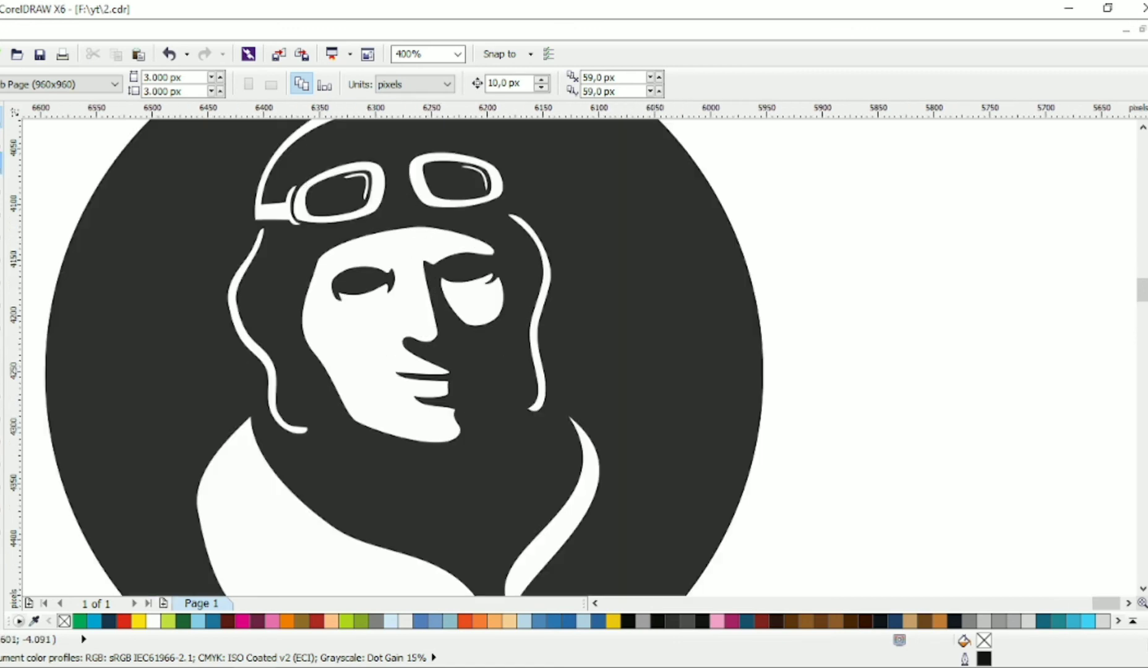
click(2, 139)
click(459, 285)
double_click(495, 252)
drag(505, 271, 485, 238)
scroll(489, 240, down, 1)
click(1, 117)
click(676, 268)
Step: Pull the outer edge of the right cheek patch inward to narrow it
scroll(676, 268, up, 1)
scroll(483, 316, up, 1)
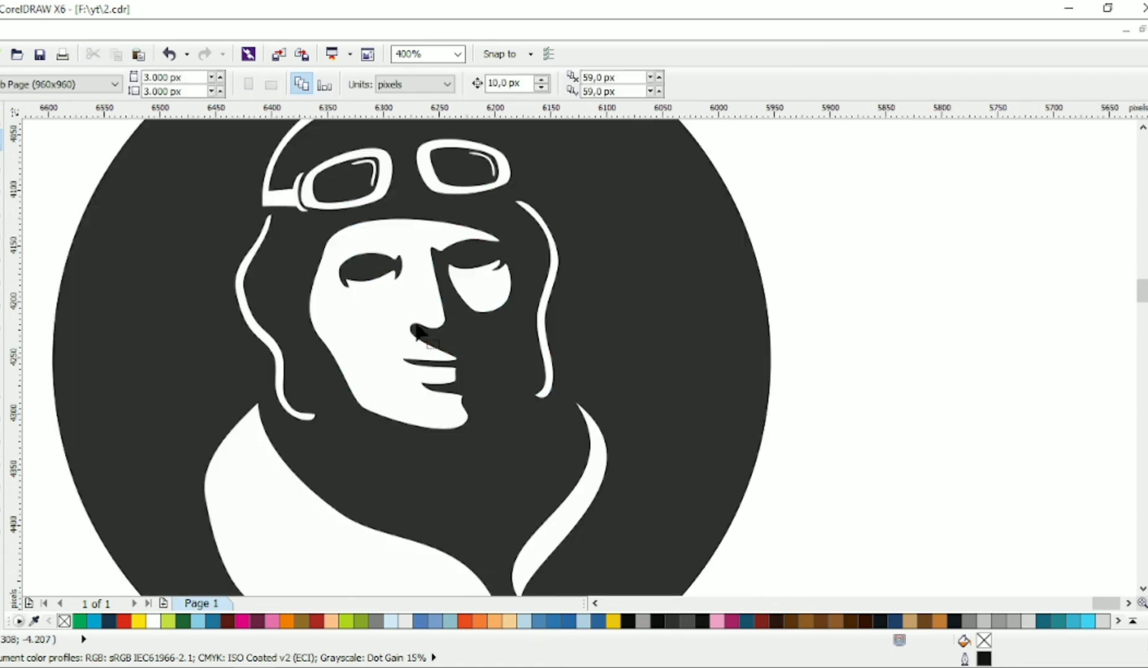
click(474, 307)
drag(506, 300, 494, 300)
click(2, 117)
scroll(349, 313, down, 1)
click(572, 394)
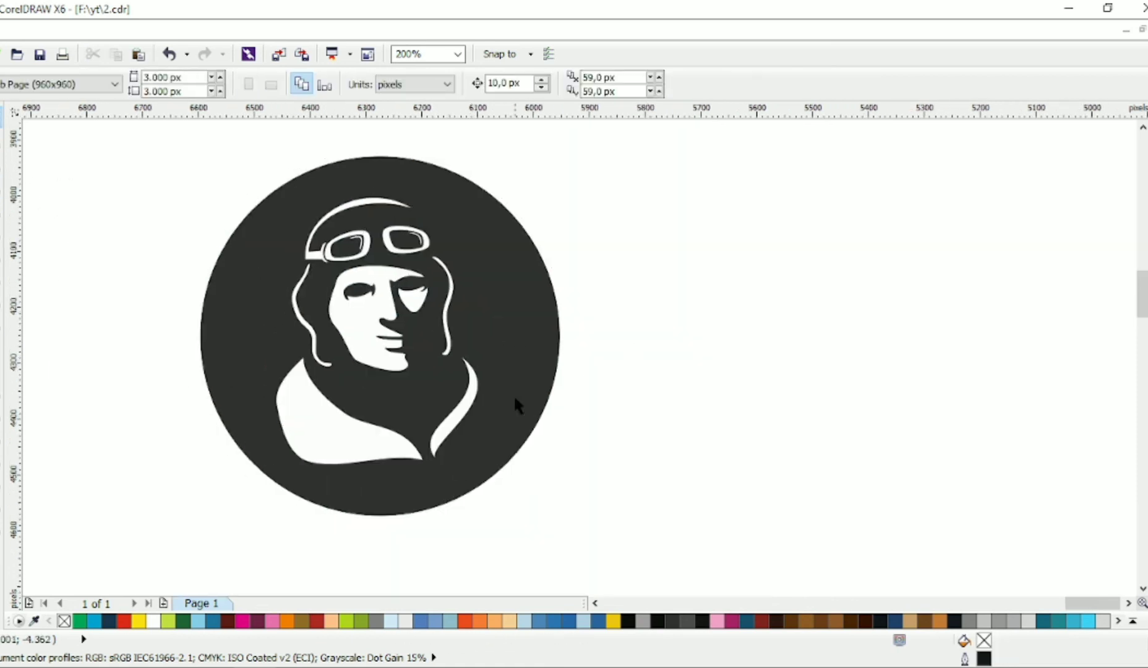
Step: Nudge the white aviator figure slightly right and down within the dark circle
scroll(514, 398, down, 1)
scroll(479, 398, up, 1)
drag(412, 447, 417, 451)
click(601, 371)
scroll(600, 293, down, 1)
drag(625, 180, 316, 490)
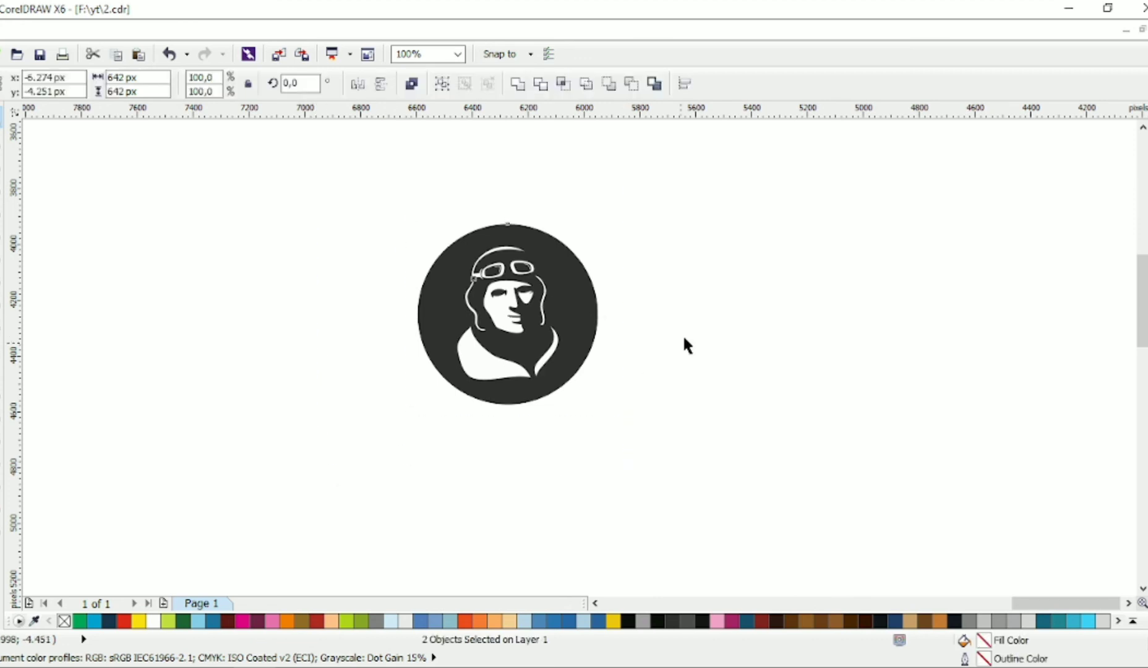
click(683, 340)
scroll(525, 326, up, 1)
scroll(476, 365, down, 1)
Step: Add the artistic text THEAEVIATOR in capitals below the circle
click(4, 344)
click(439, 465)
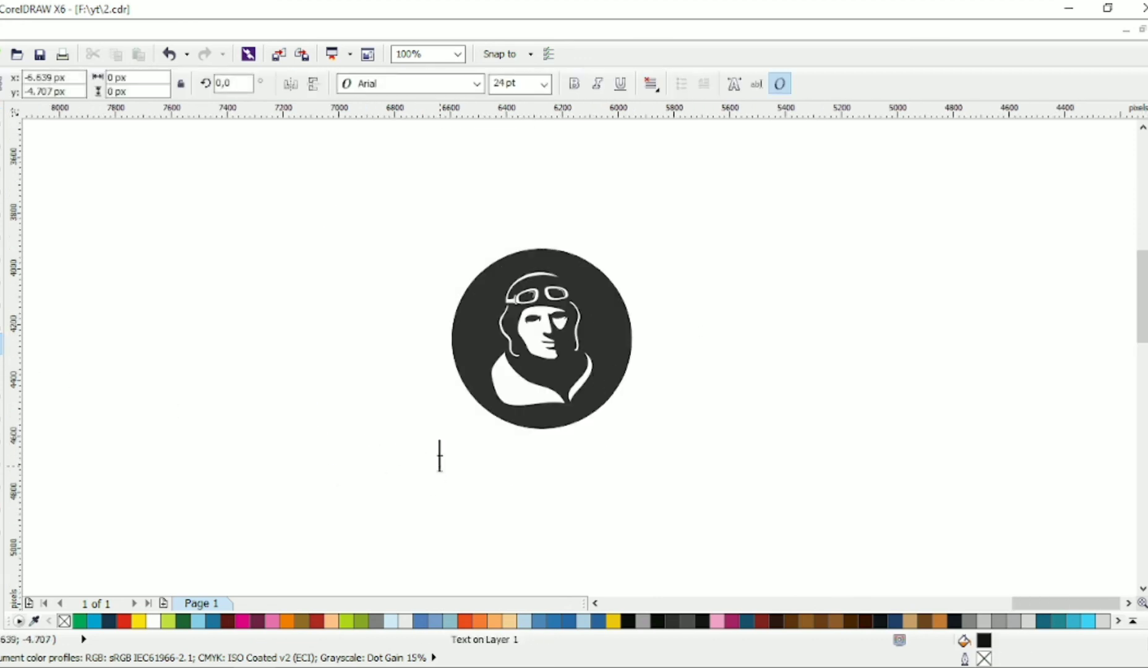
key(Caps_Lock)
text(THEAEVIATOR)
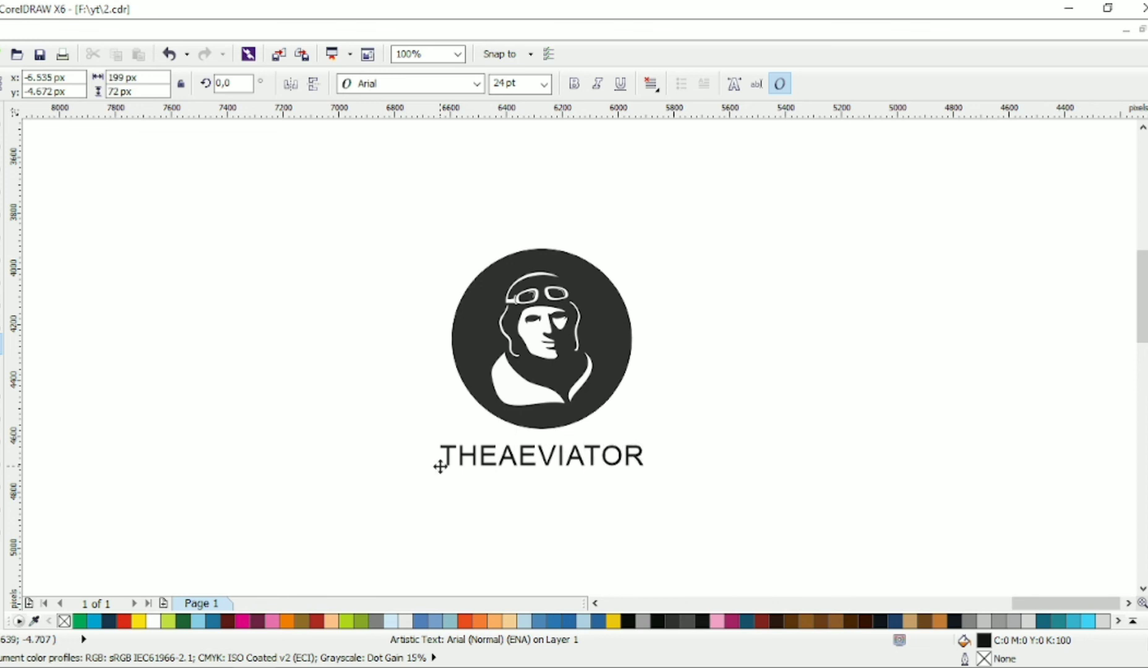
key(Escape)
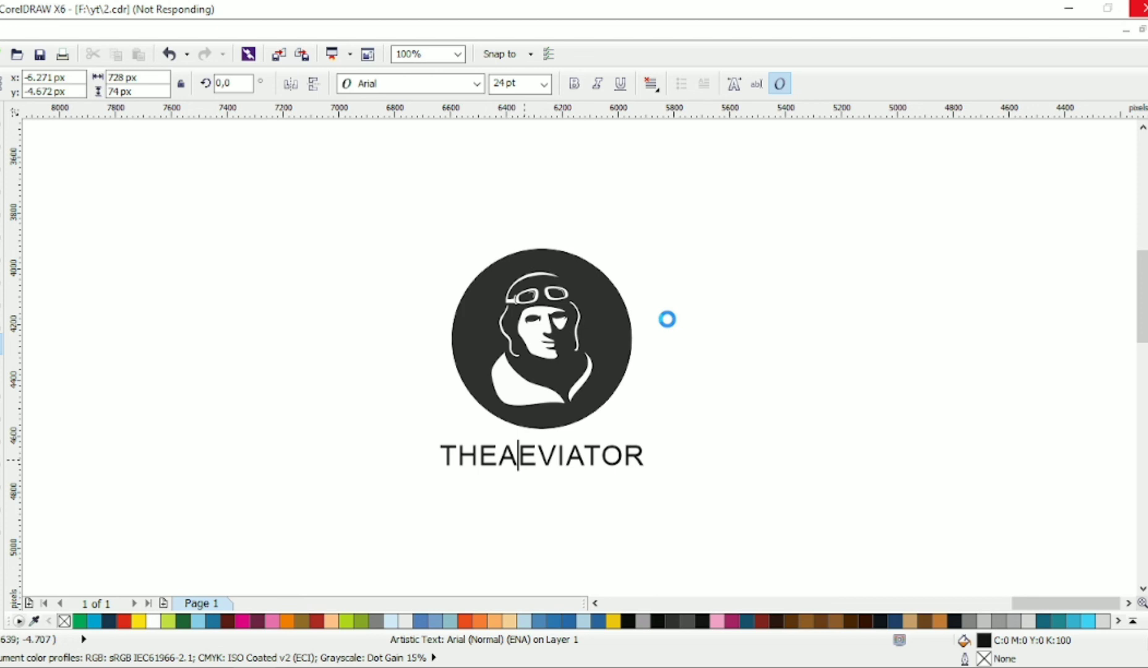
Step: Correct the misspelled text below the circle to THEAVIATOR
key(Delete)
key(Delete)
key(Delete)
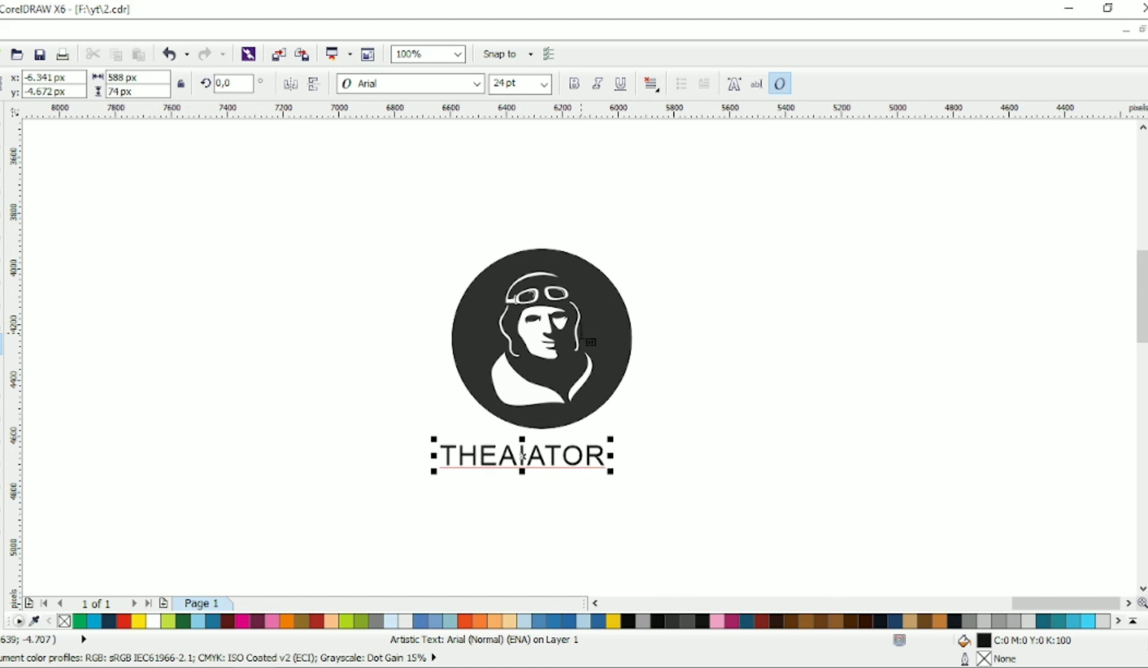
text(VI)
Step: Set the THEAVIATOR text's font to Calibri Light
click(477, 84)
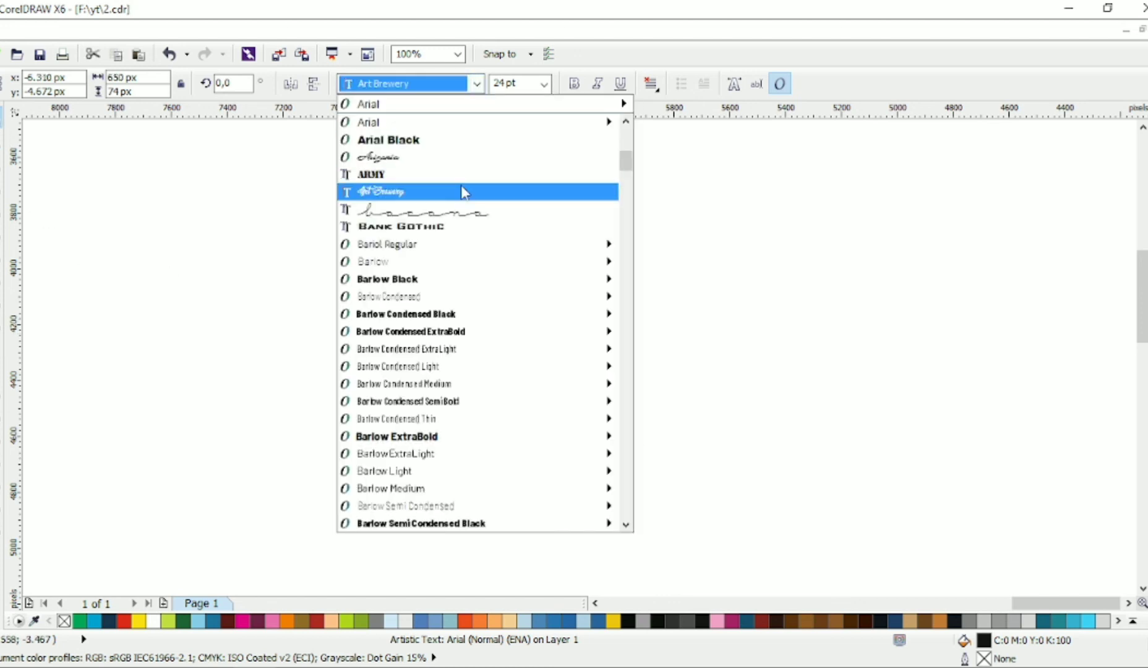
scroll(472, 433, down, 10)
scroll(461, 456, down, 1)
click(433, 421)
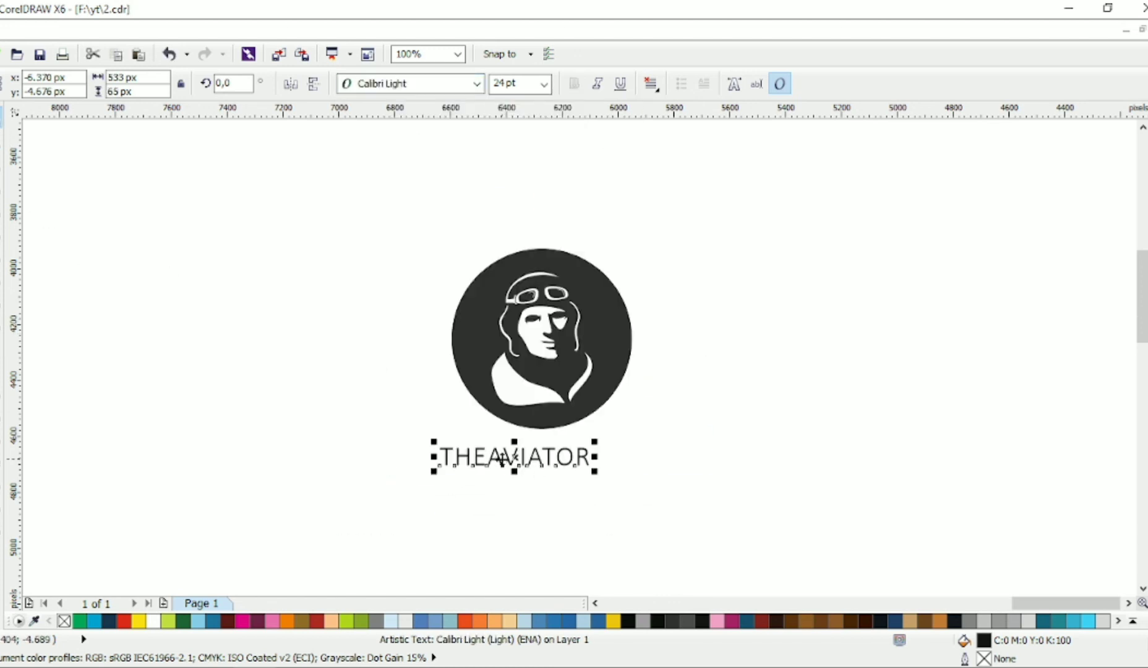
Step: Set the AVIATOR part of the text to Calibri Bold, keeping THE in the light font
click(489, 458)
click(478, 85)
mouse_move(483, 418)
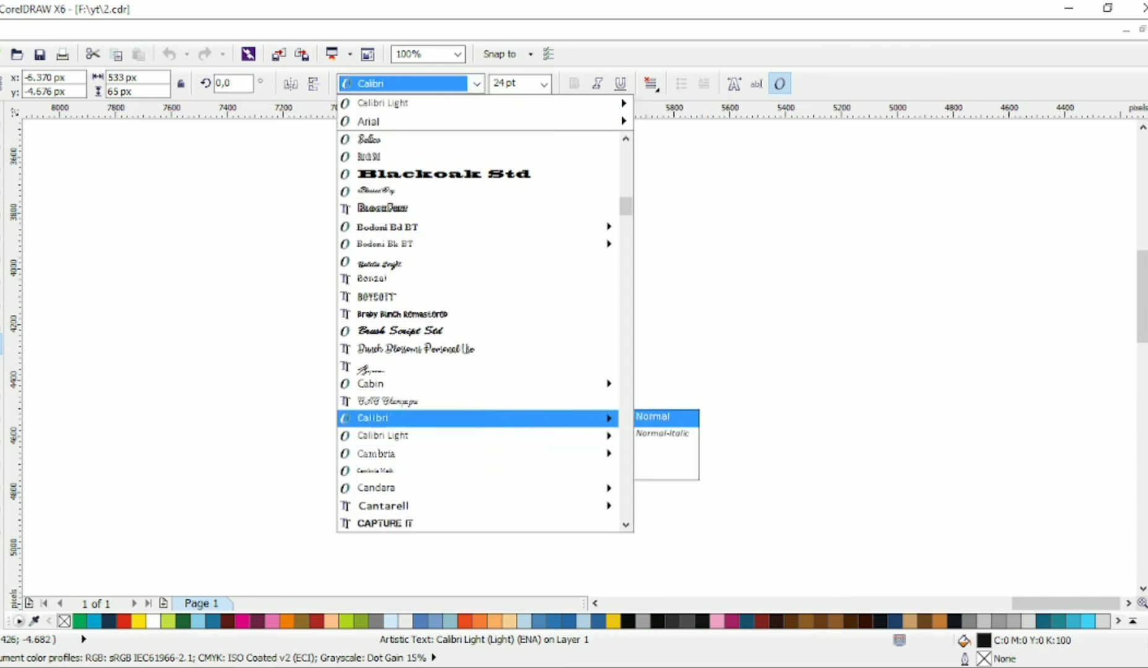
click(650, 433)
key(ctrl+space)
Step: Group the circle with the aviator figure and centre the emblem and the THEAVIATOR text vertically in line with each other
drag(821, 213, 396, 458)
key(ctrl+g)
drag(748, 218, 412, 504)
key(c)
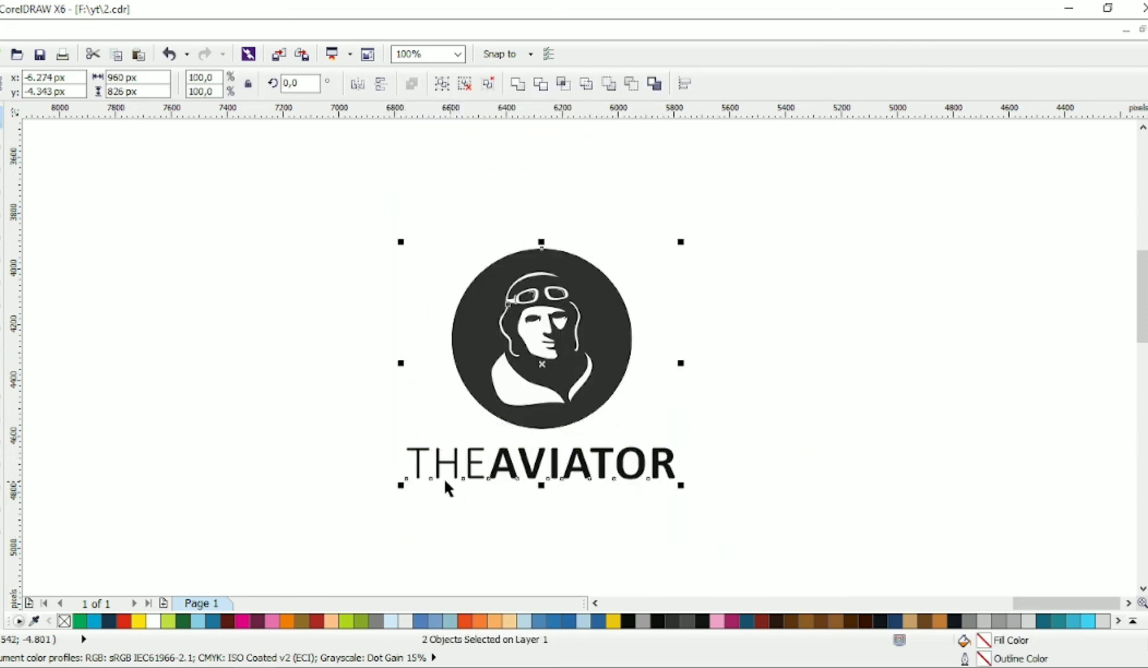
Step: Recolour the THEAVIATOR text to the circle's dark grey, K:90
click(448, 489)
click(469, 476)
click(1147, 162)
key(Escape)
Step: Duplicate the THEAVIATOR text directly below the original and change the copy's wording to LOGO DESIGN
drag(637, 464, 643, 504)
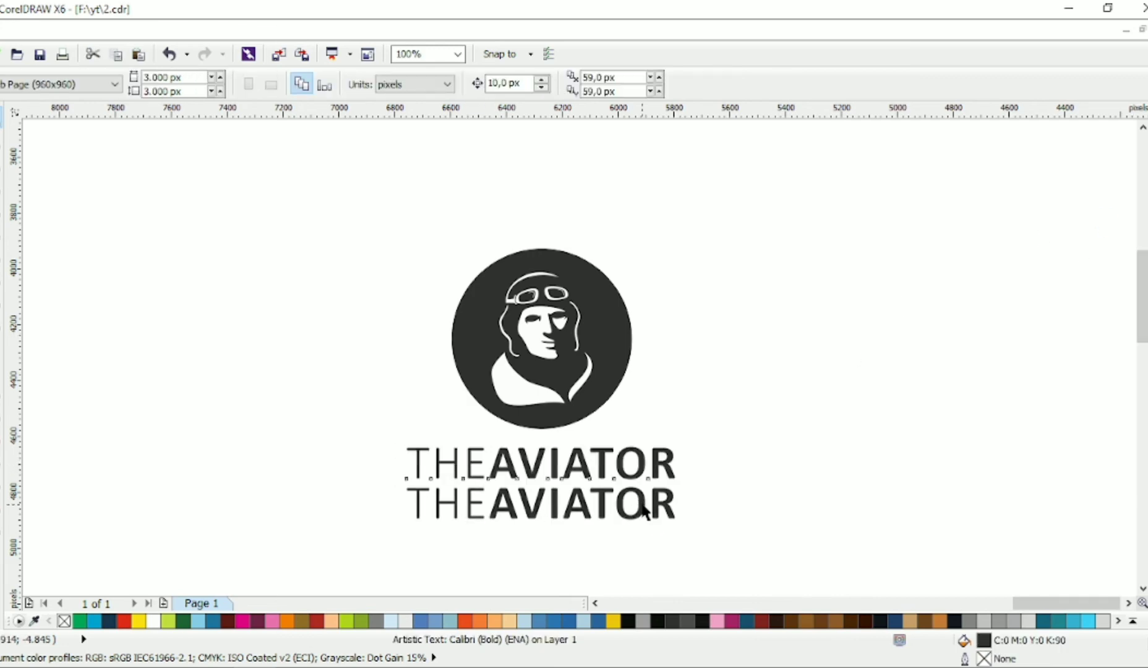
right_click(642, 504)
key(F8)
key(ctrl+a)
text(LOGO DESIGN)
key(ctrl+space)
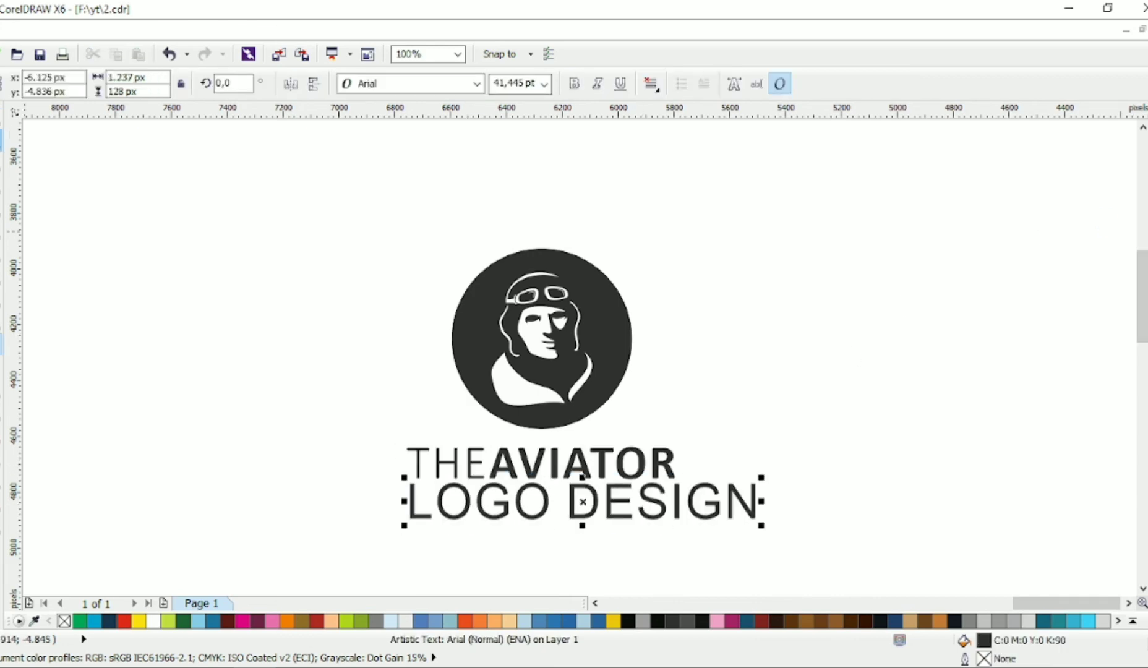
Step: Change the LOGO DESIGN tagline to a bolder sans-serif font and scale it down to much smaller than the THEAVIATOR text
click(477, 83)
click(451, 138)
drag(705, 526, 558, 502)
Step: Widen the letter spacing of the LOGO DESIGN tagline and centre the emblem, name and tagline on a common vertical axis
key(F10)
click(2, 118)
drag(325, 184, 724, 522)
key(c)
click(637, 493)
drag(745, 433, 371, 520)
click(631, 503)
Step: Nudge the THEAVIATOR name and the LOGO DESIGN tagline down to fine-tune the spacing beneath the emblem
scroll(631, 503, up, 1)
click(622, 451)
key(Down)
drag(803, 341, 162, 516)
key(Down)
scroll(317, 460, down, 1)
click(553, 346)
drag(598, 192, 173, 537)
click(638, 304)
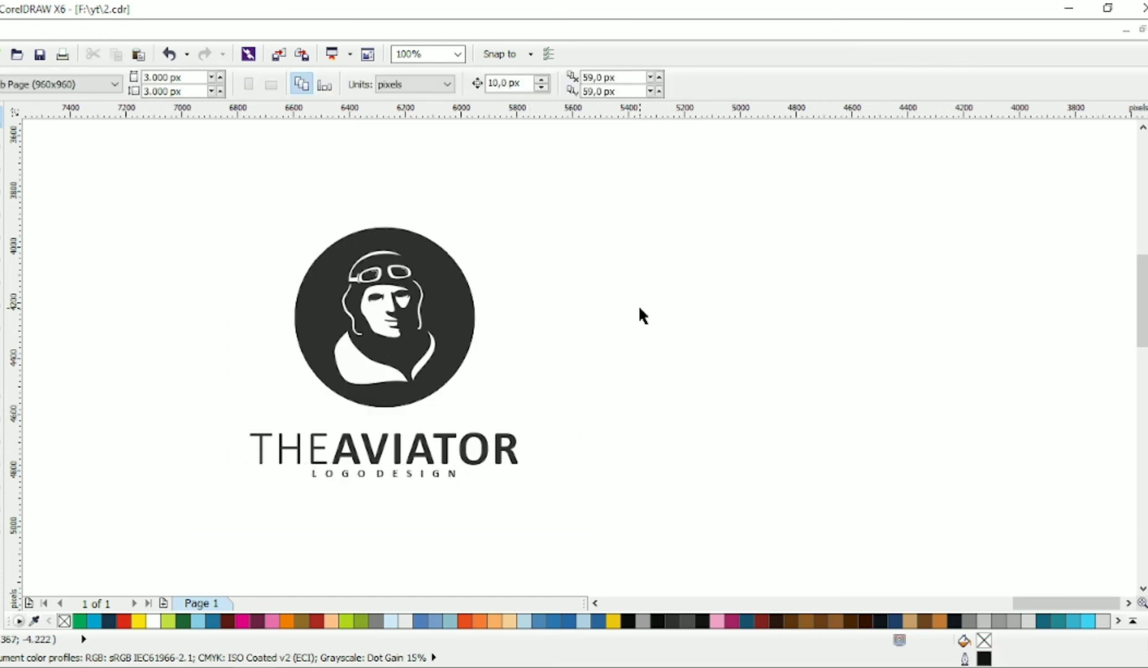